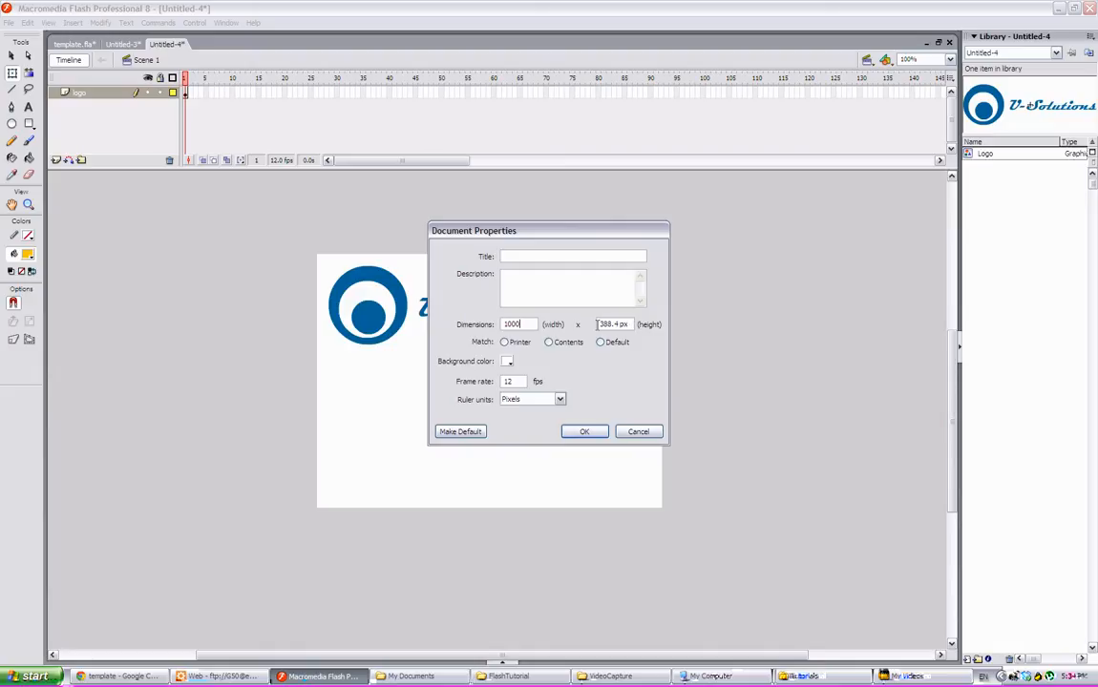
- Set the document height to 1000 px in Document Properties and confirm
left_click_drag(598, 324, 635, 325)
type("1000")
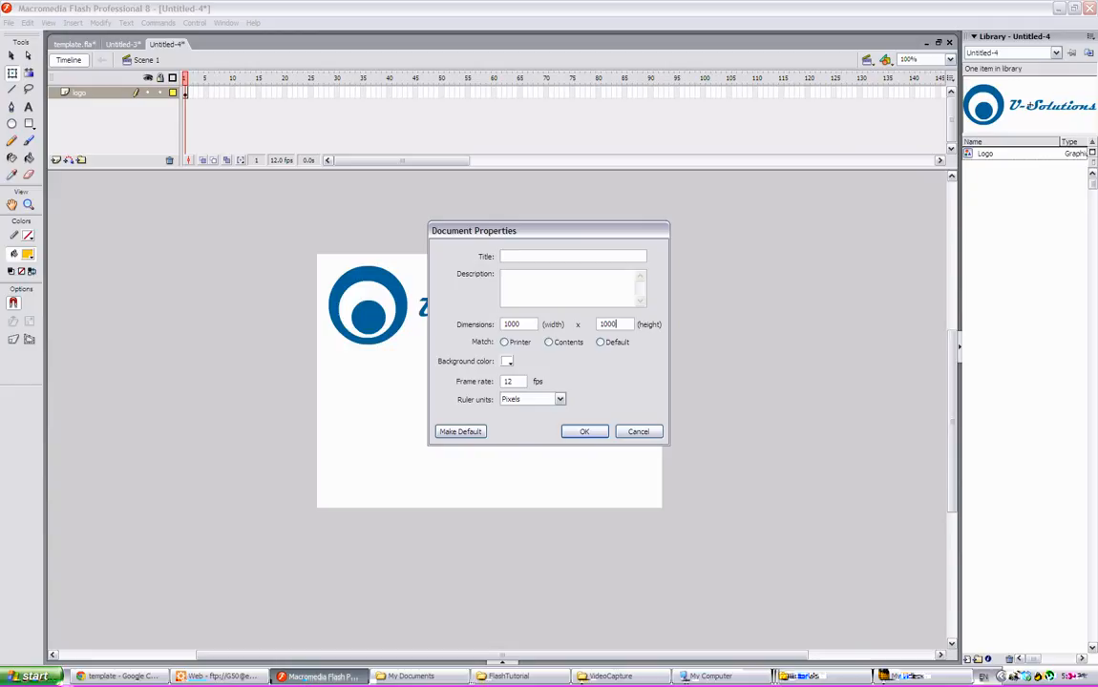
left_click(584, 432)
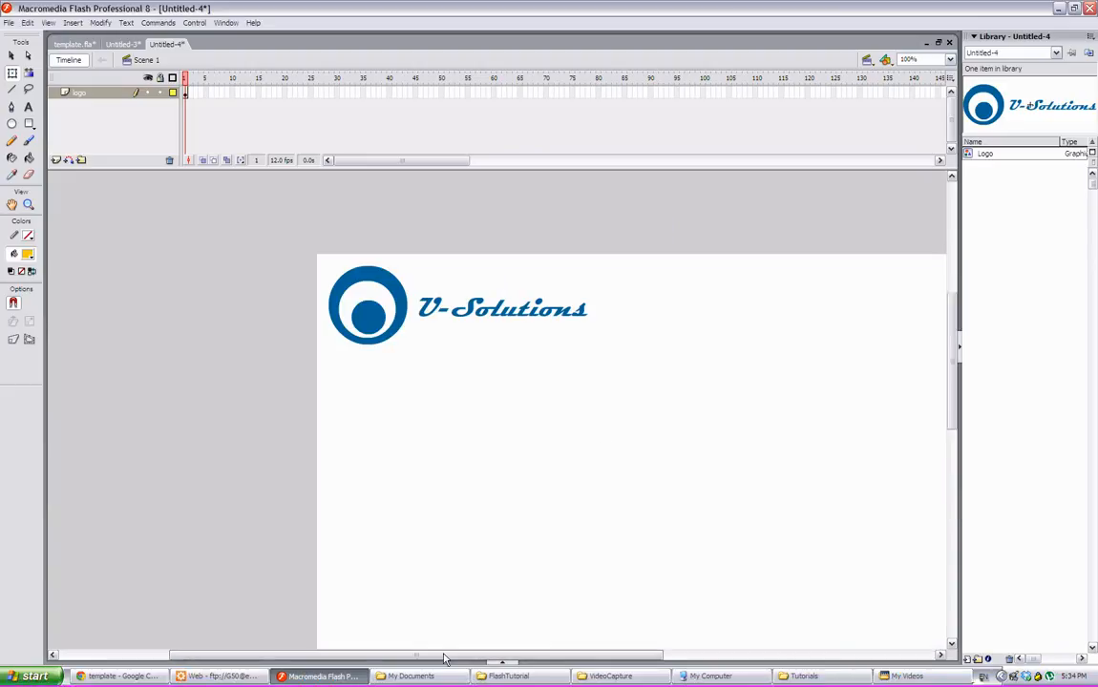
- Set the stage background colour to orange
left_click_drag(443, 659, 507, 669)
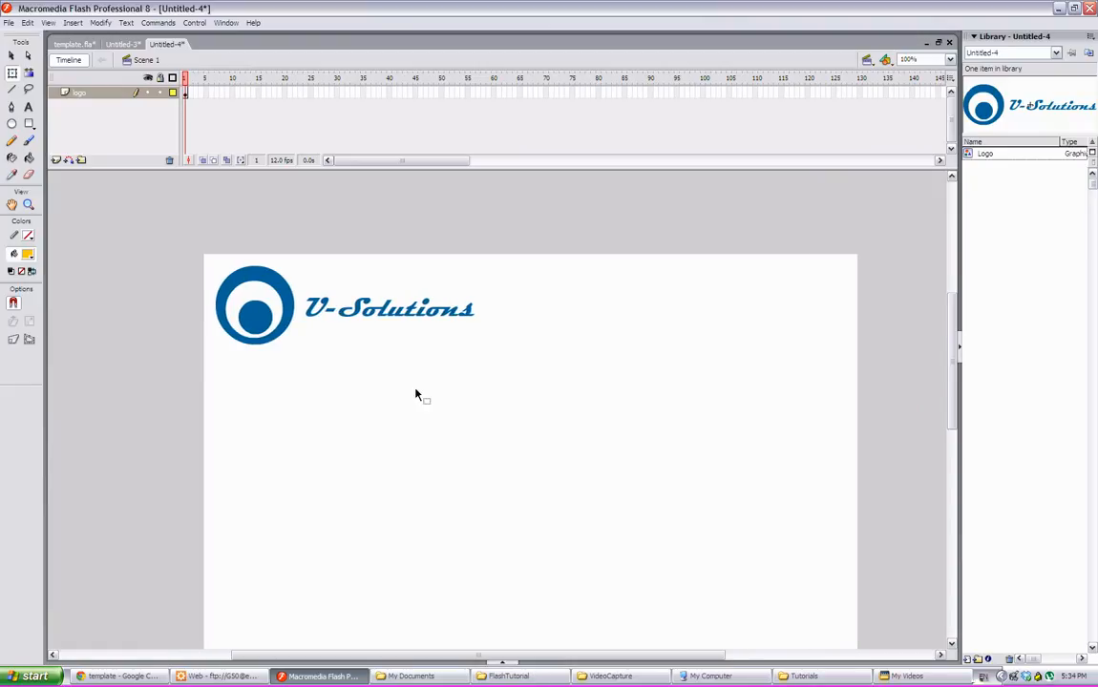
left_click(499, 658)
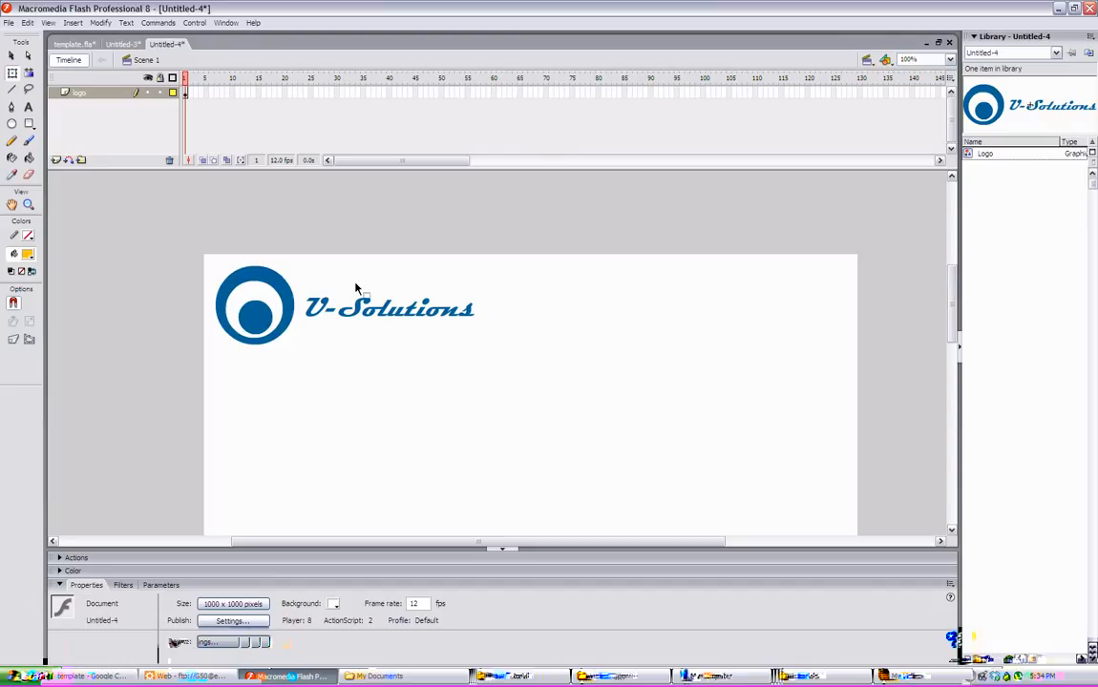
left_click(361, 321)
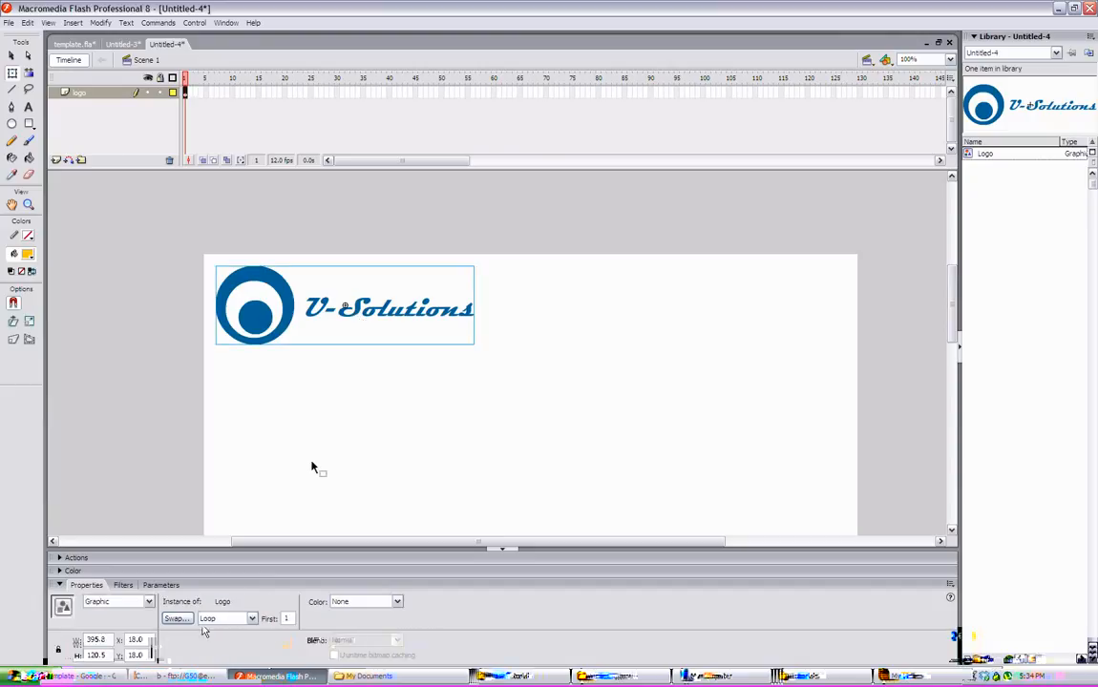
left_click(469, 418)
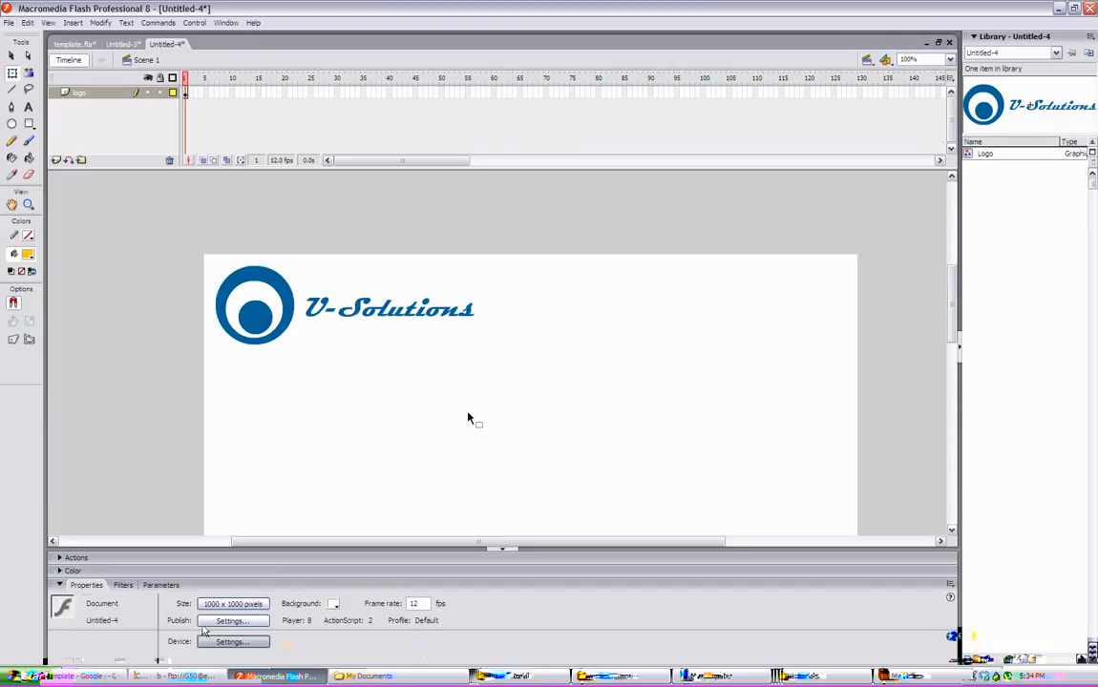
left_click(333, 605)
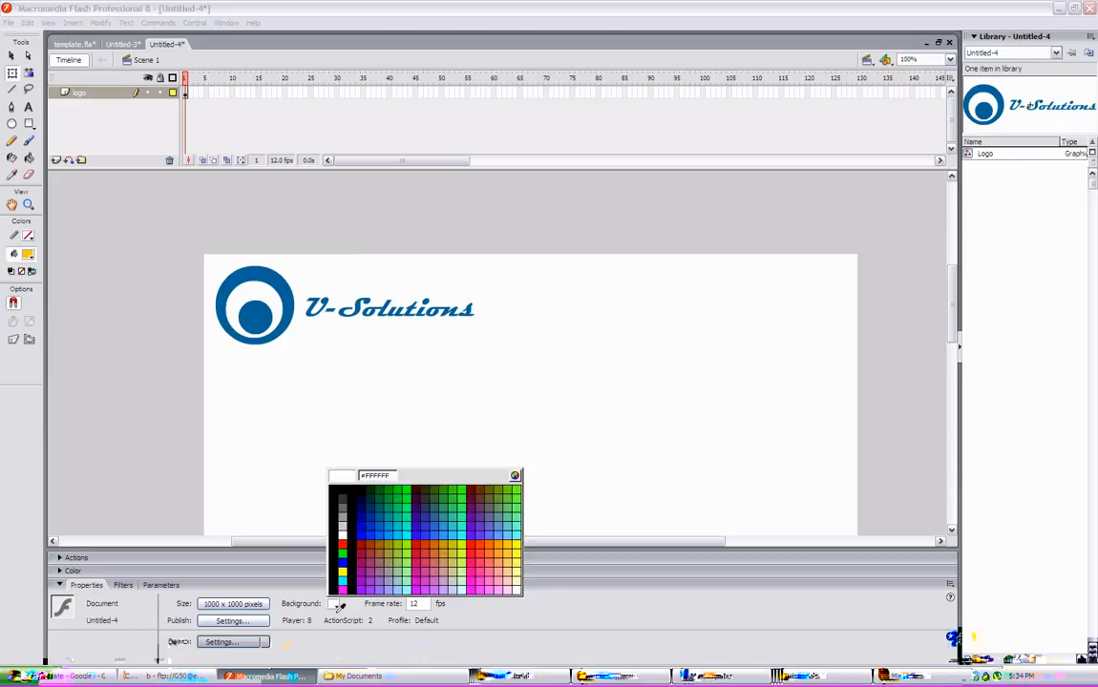
left_click(510, 548)
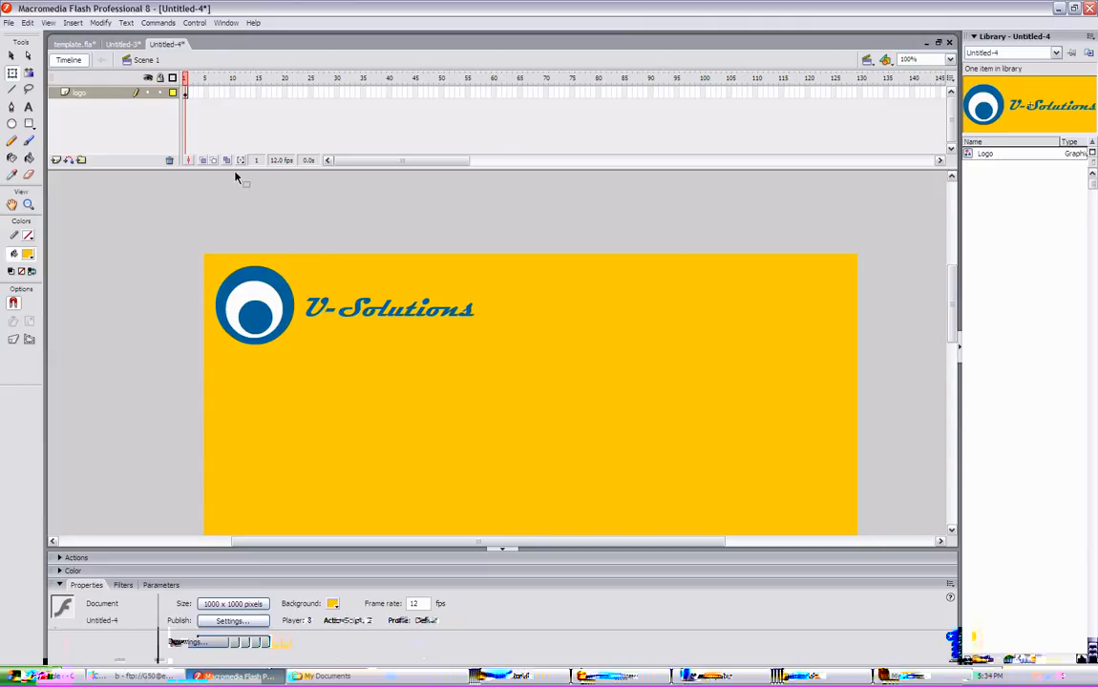
- Insert a new layer above the logo layer
right_click(98, 93)
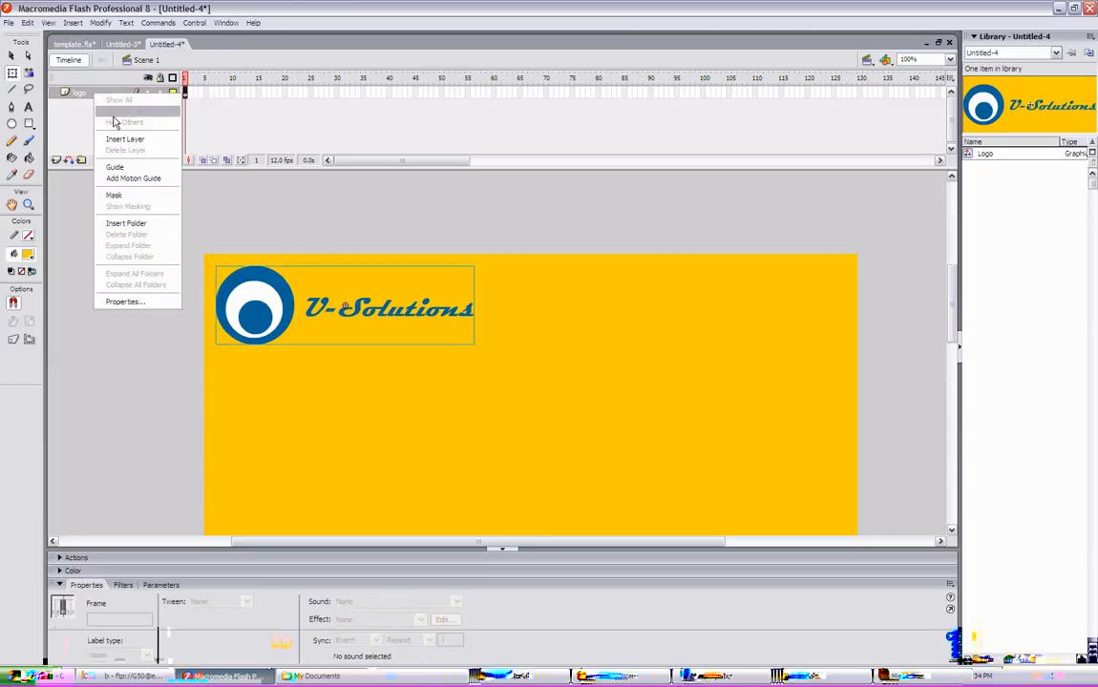
left_click(122, 130)
left_click(187, 94)
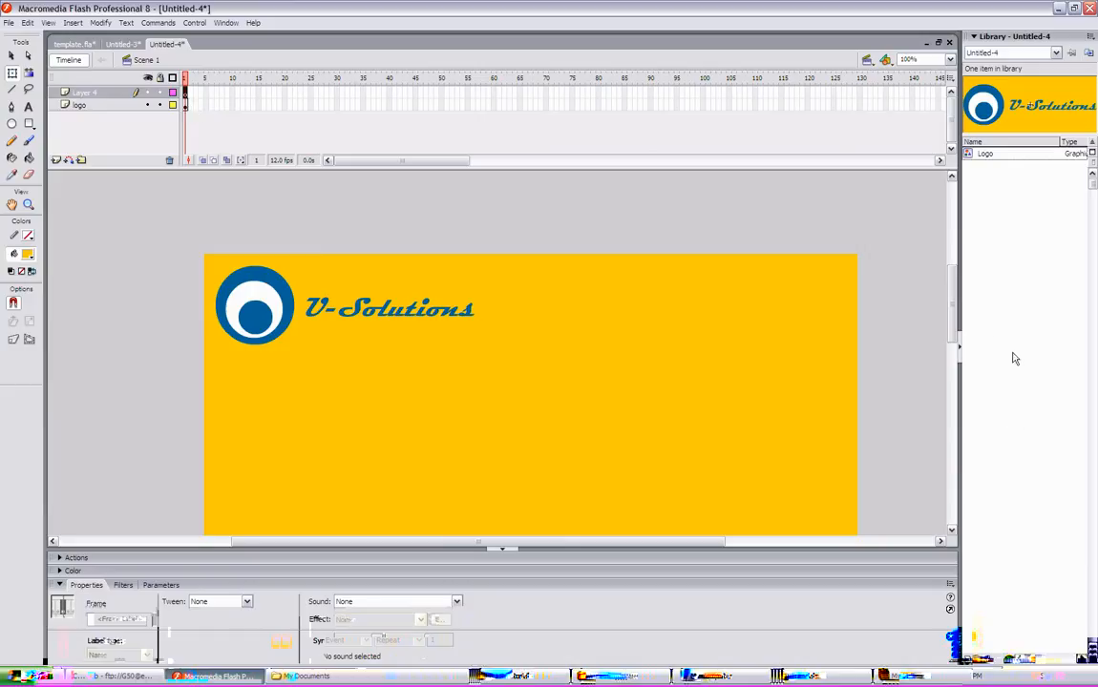
- Choose the Rectangle tool with a white fill and a stroke colour sampled from the logo's blue (#006699)
left_click_drag(954, 320, 951, 340)
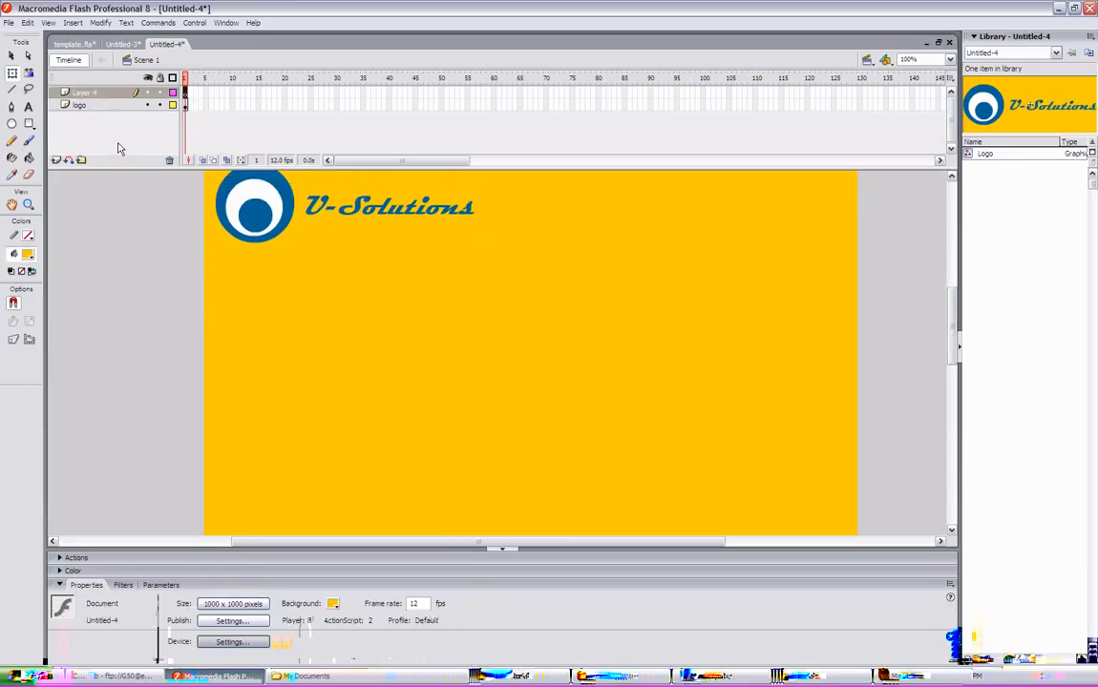
left_click(28, 123)
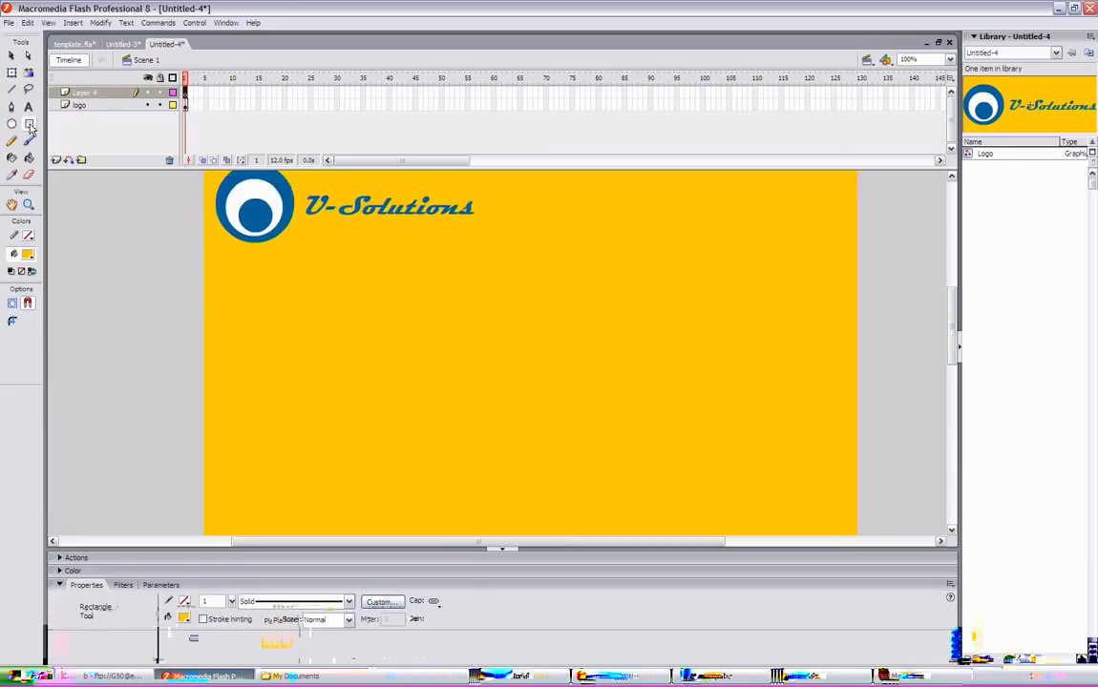
left_click(28, 255)
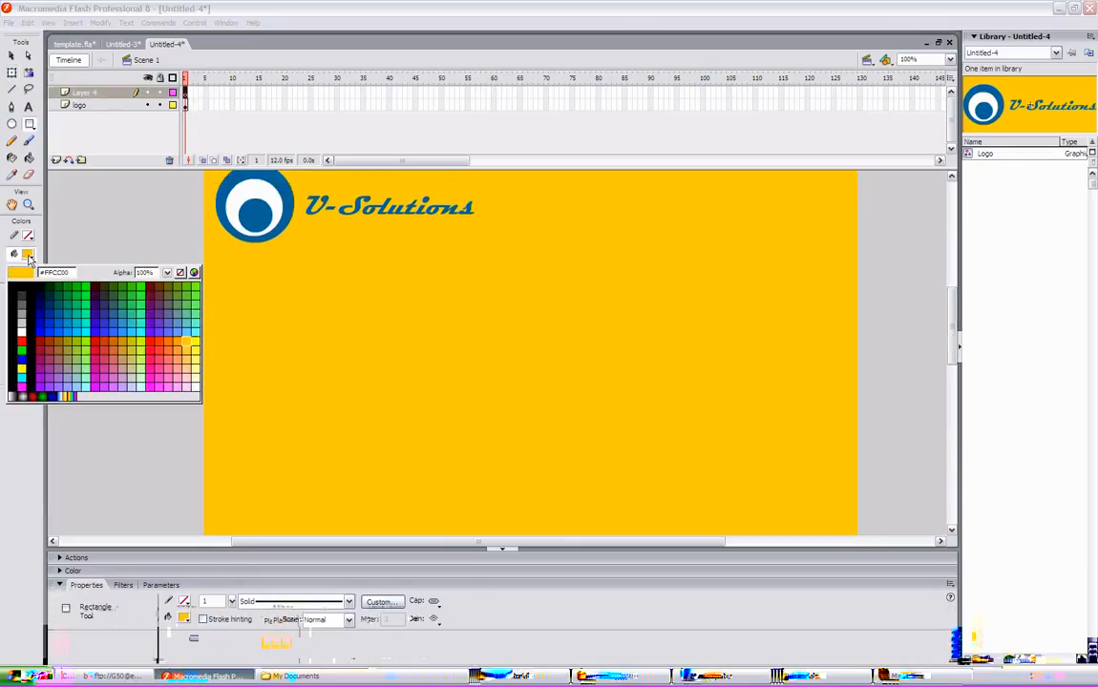
left_click(23, 337)
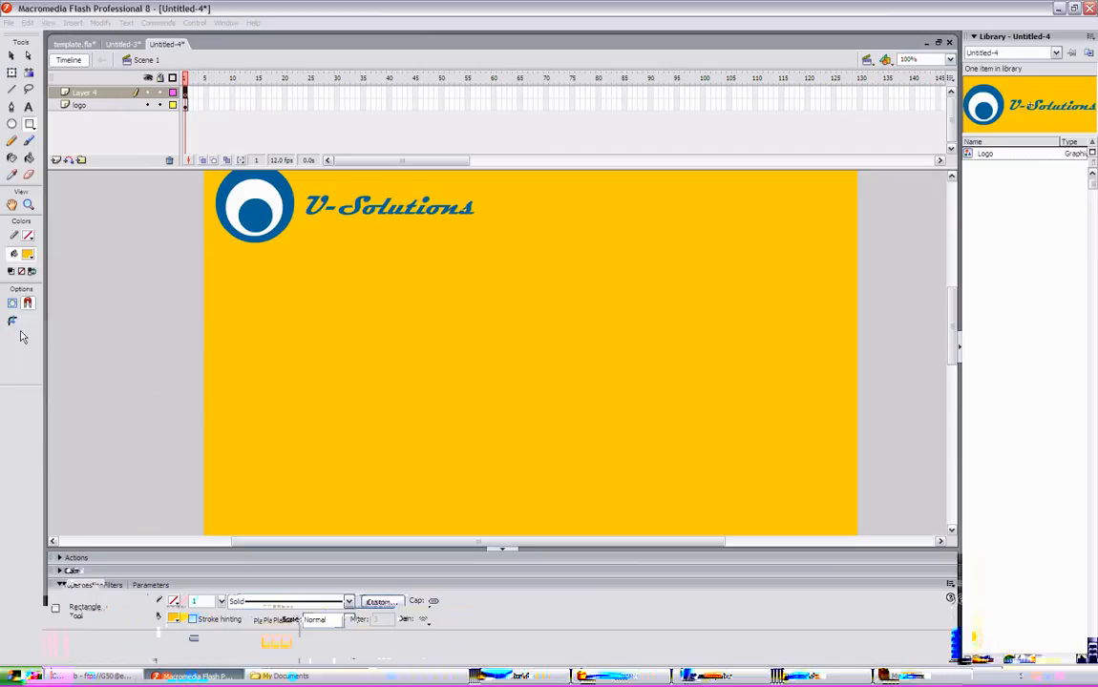
left_click(28, 236)
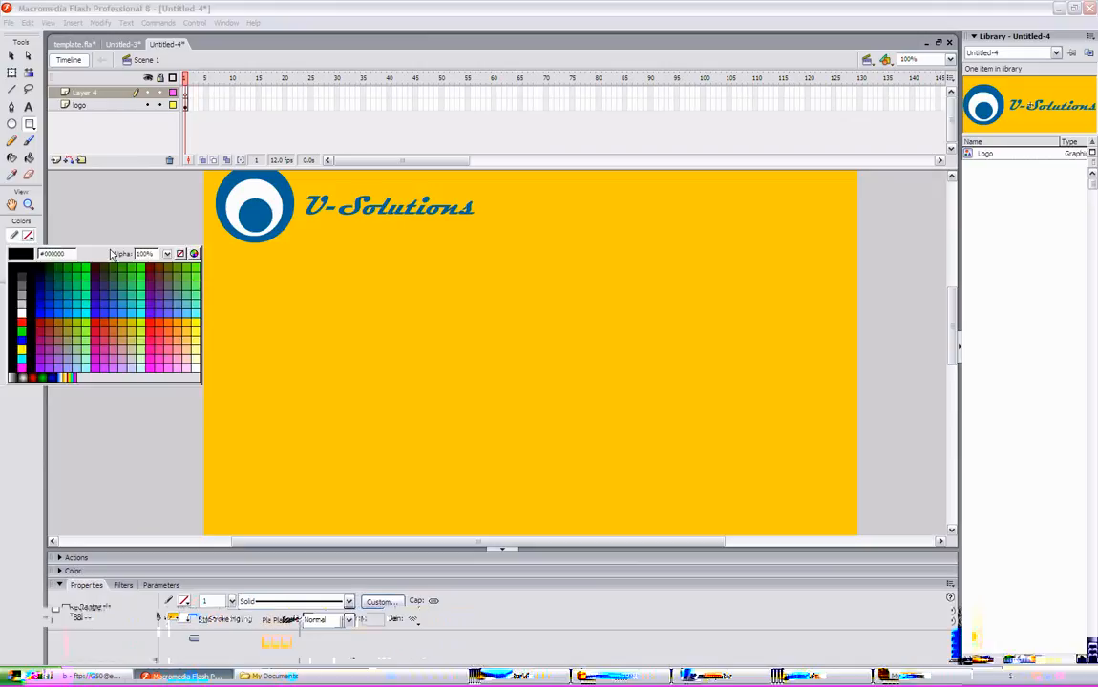
left_click(181, 254)
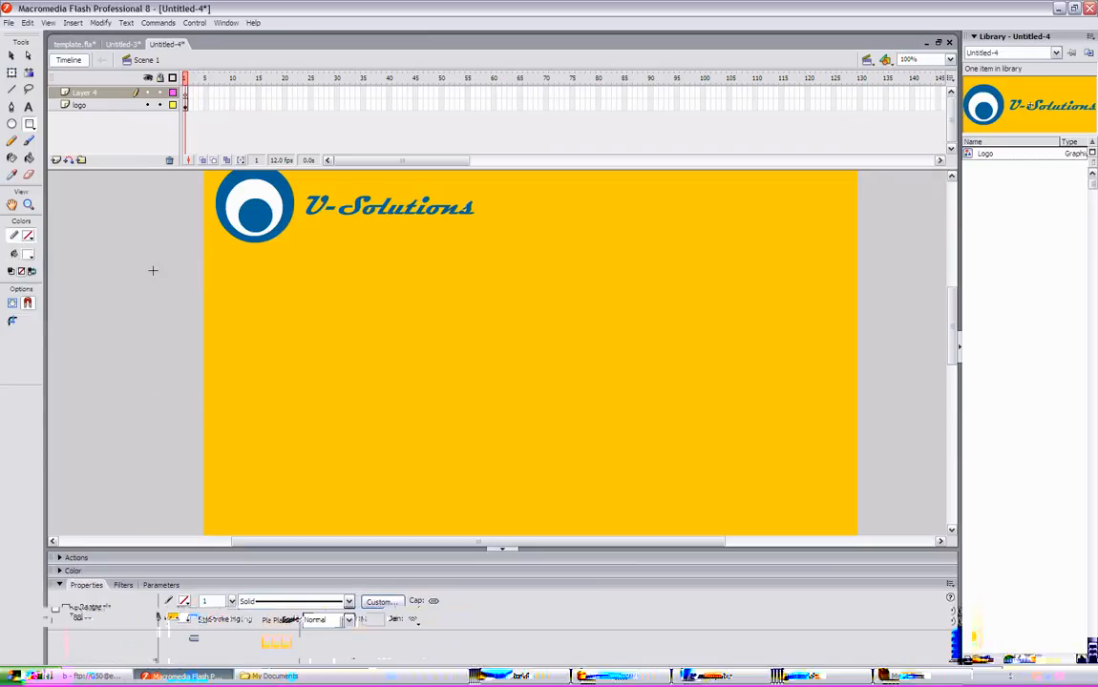
left_click(30, 238)
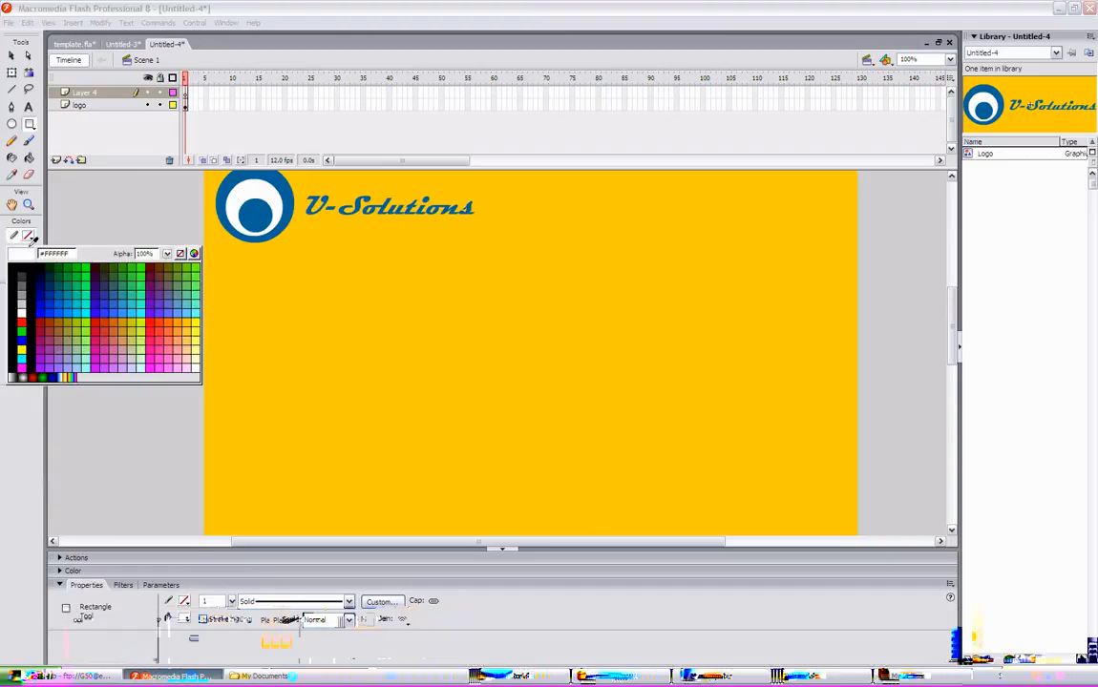
left_click(224, 201)
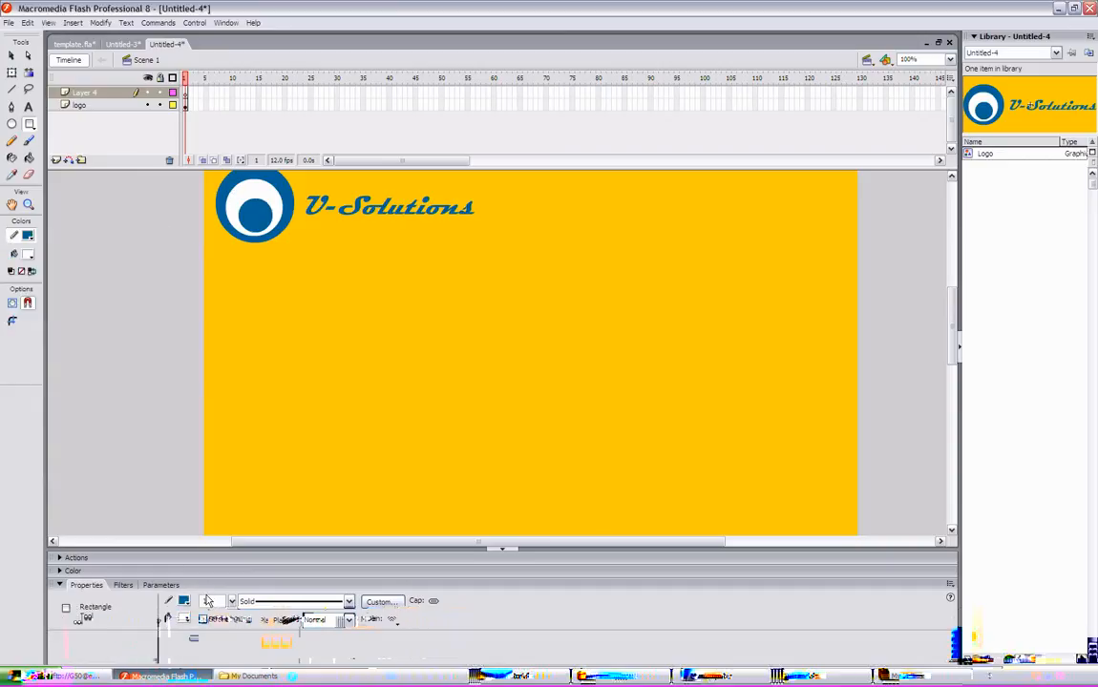
- Set the stroke width to 5 and draw a large rectangle below the logo covering most of the stage
type("5")
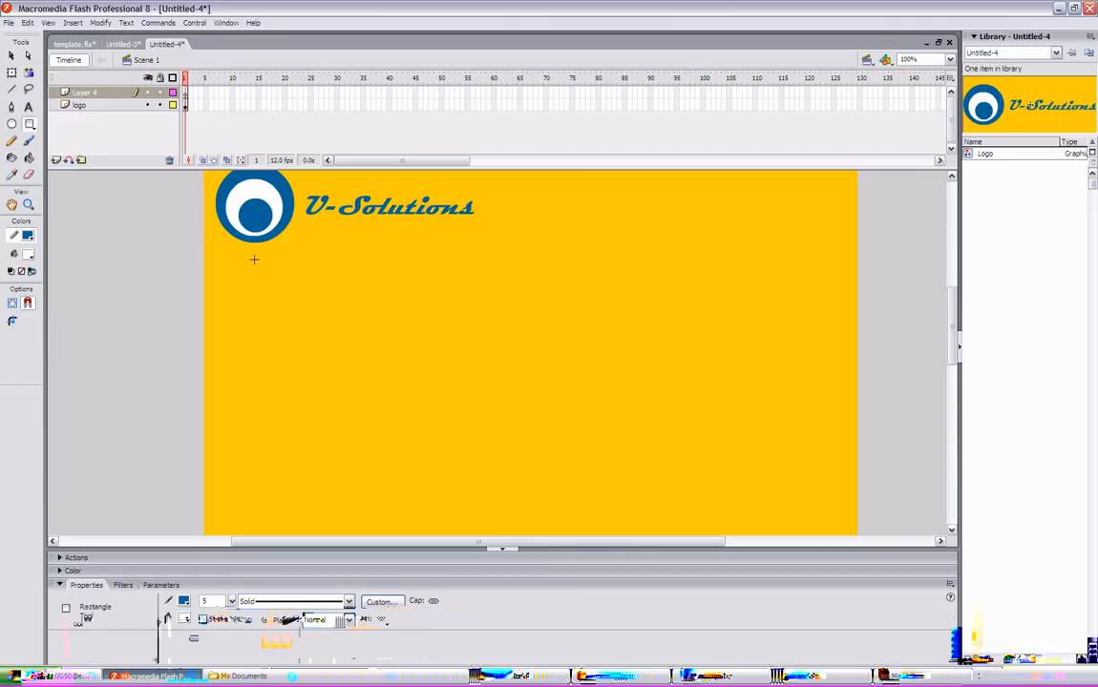
mouse_move(254, 258)
left_mouse_down()
mouse_move(320, 289)
mouse_move(827, 633)
left_mouse_up()
left_click(11, 55)
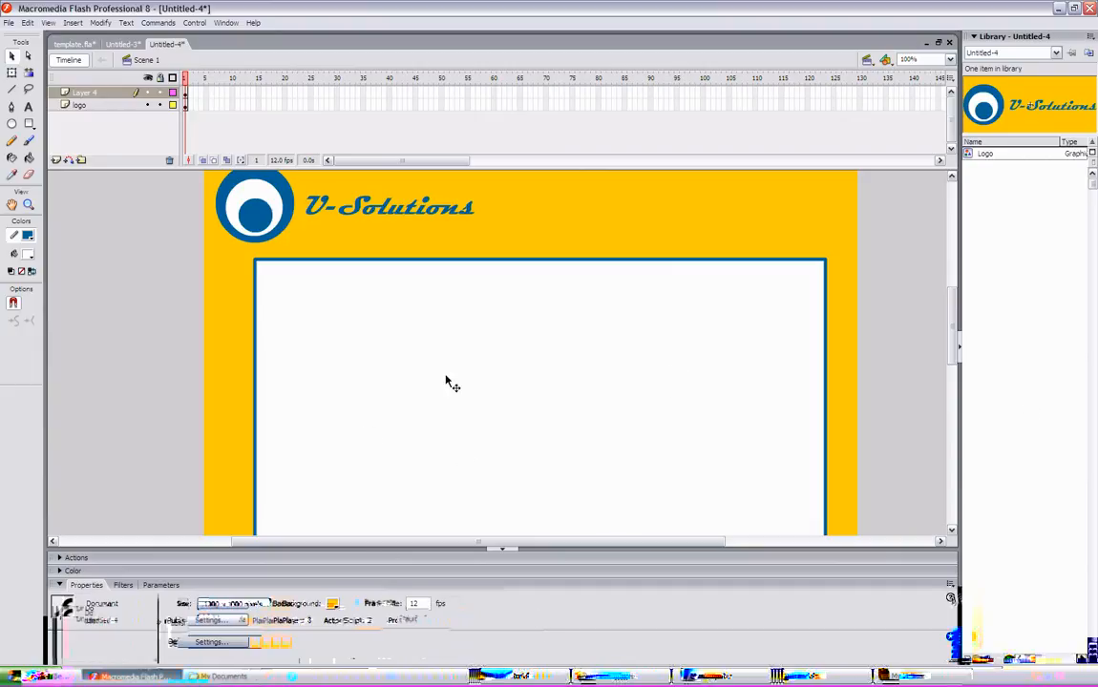
- Change the rectangle's top edge to a dotted stroke style
left_click(450, 263)
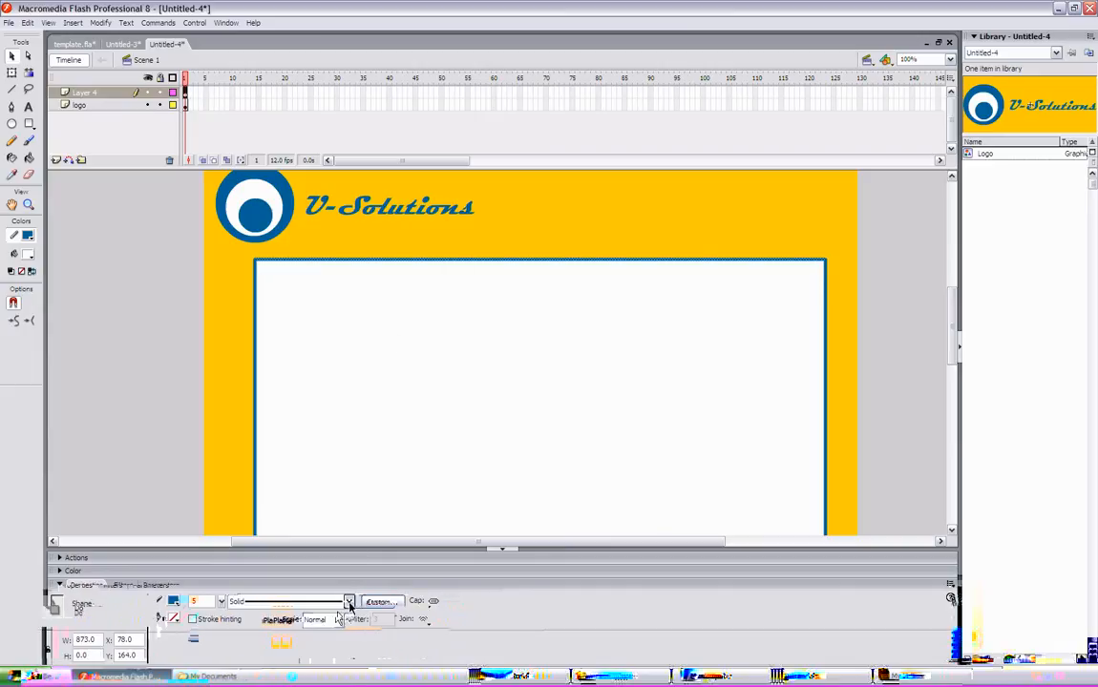
left_click(346, 601)
left_click(344, 649)
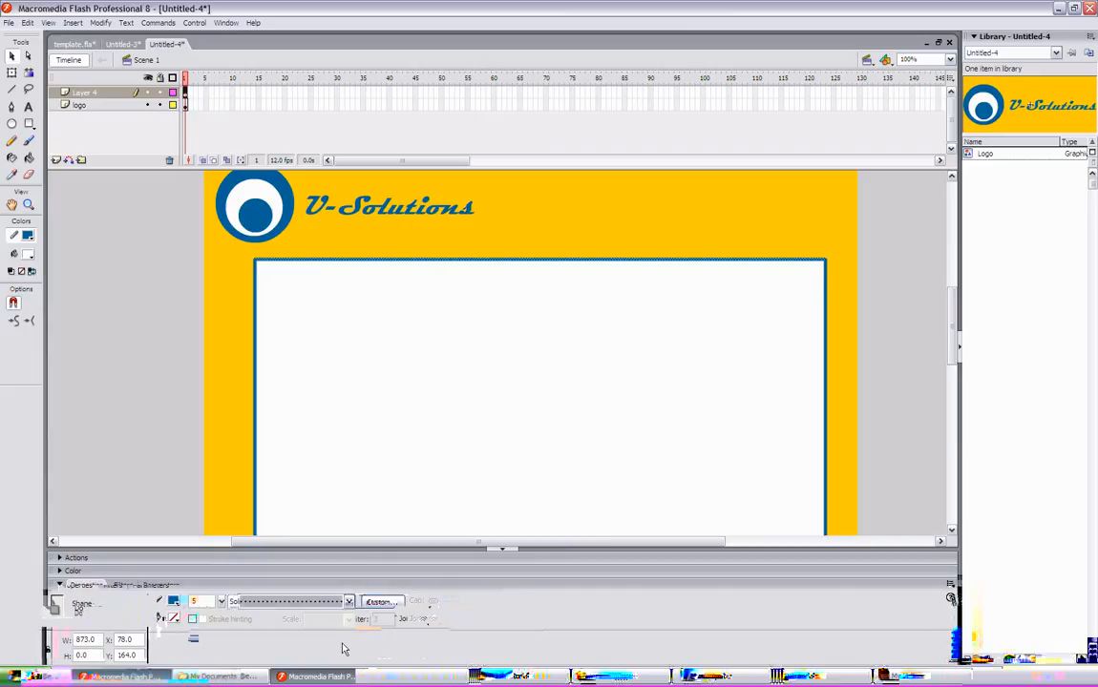
- Change the rectangle's left edge to the same dotted stroke style
left_click(153, 351)
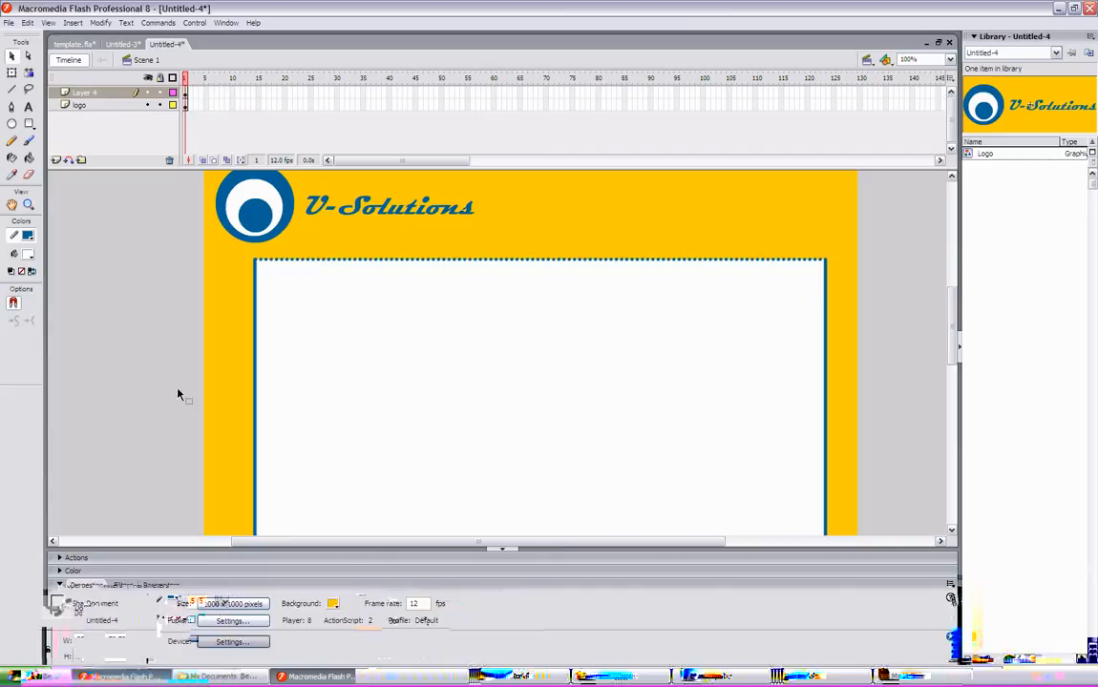
left_click(254, 363)
left_click(348, 604)
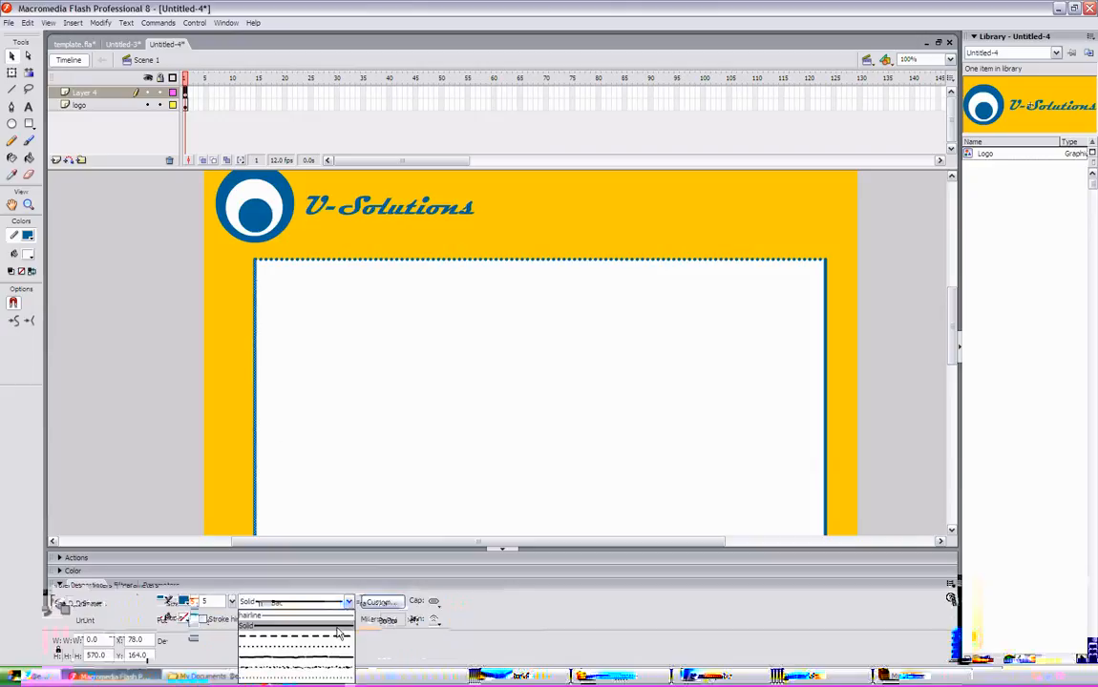
left_click(315, 650)
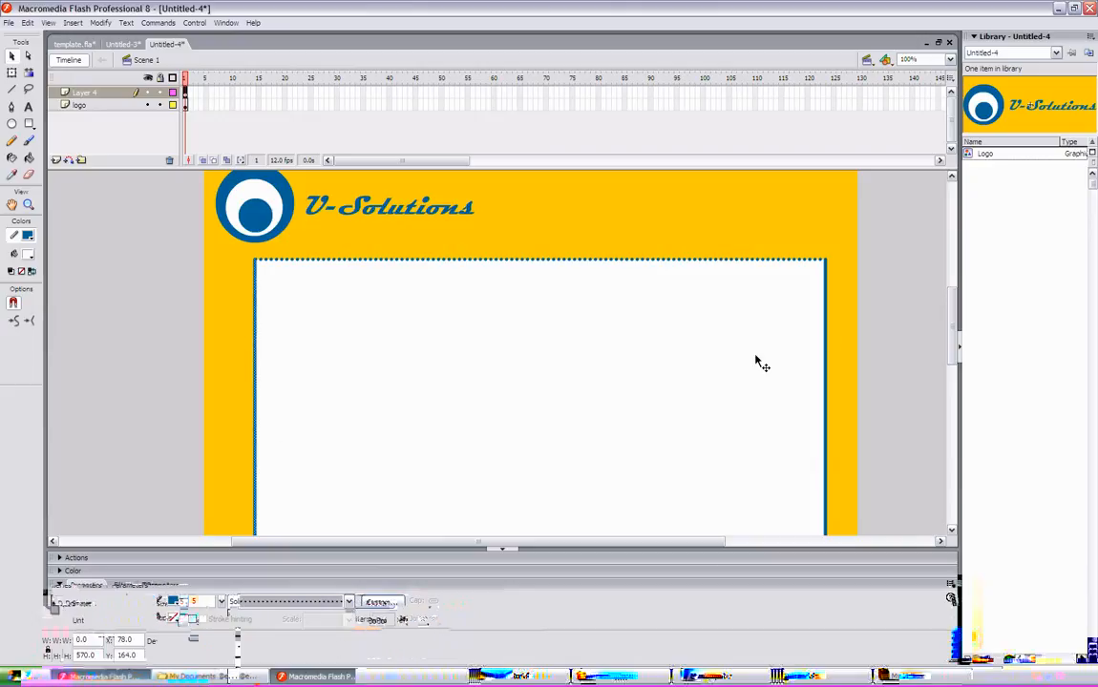
- Change the rectangle's right edge to the dotted stroke style
left_click(826, 345)
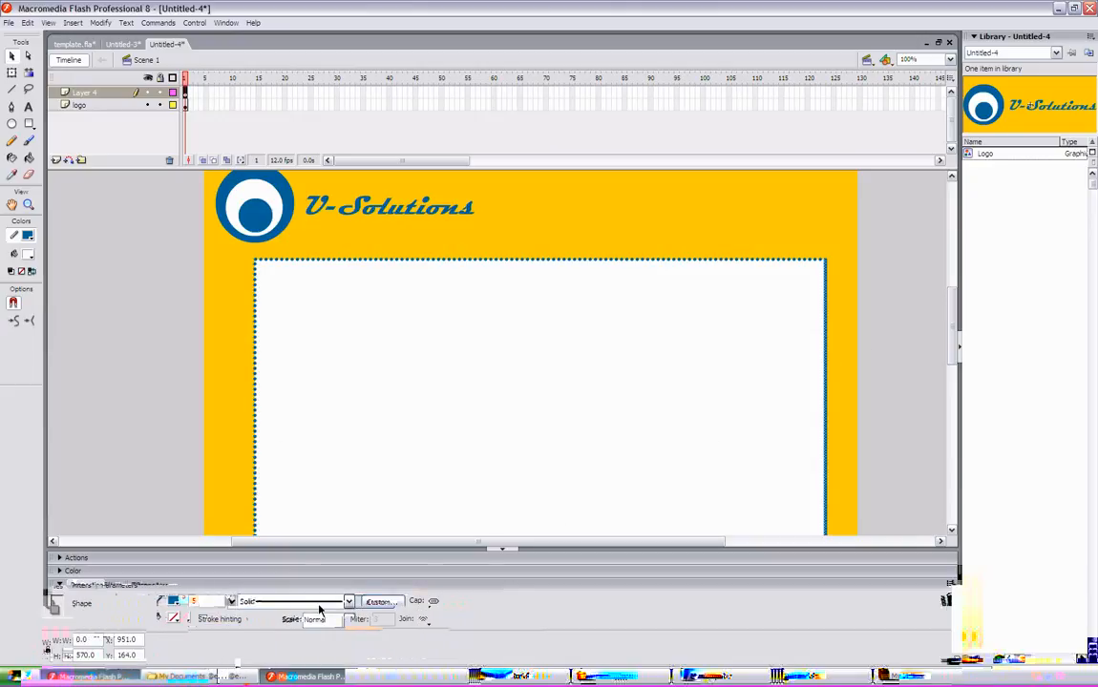
left_click(348, 602)
left_click(315, 650)
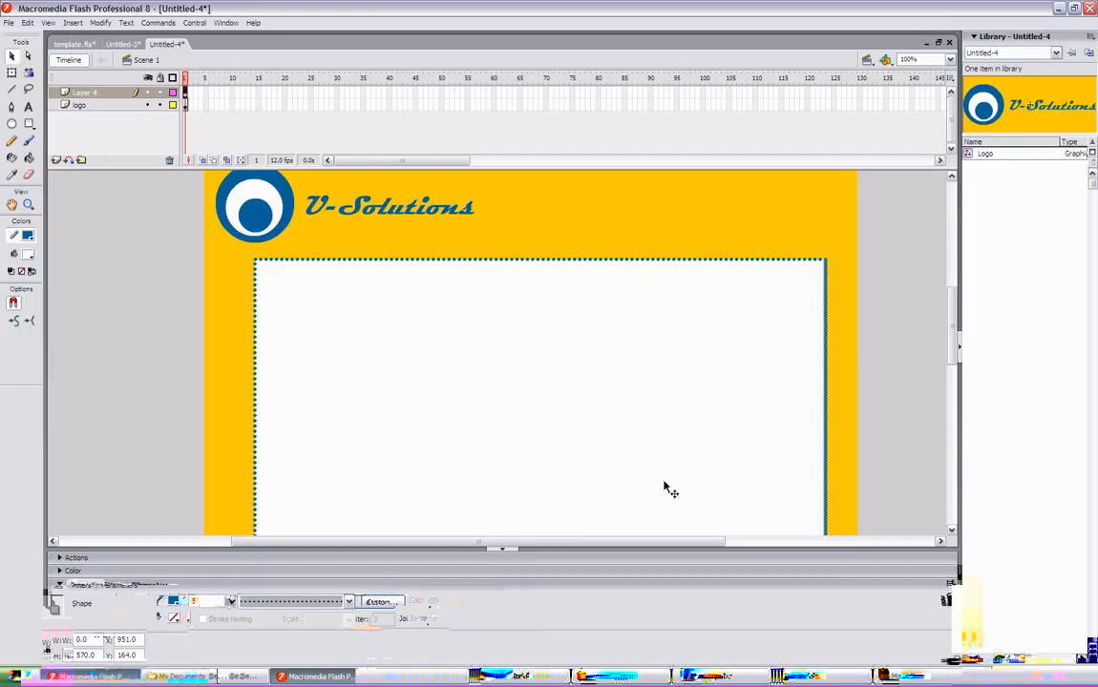
left_click(884, 372)
- Add a text label reading Home above the top of the stage
scroll(950, 342, "up", 1)
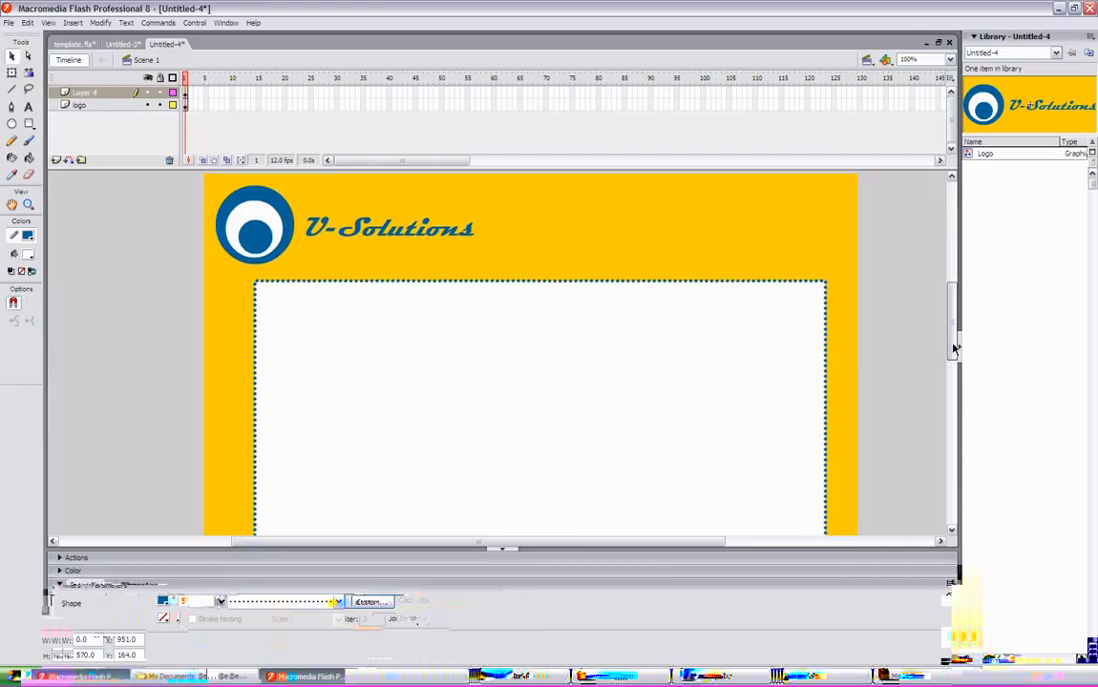
scroll(954, 348, "up", 1)
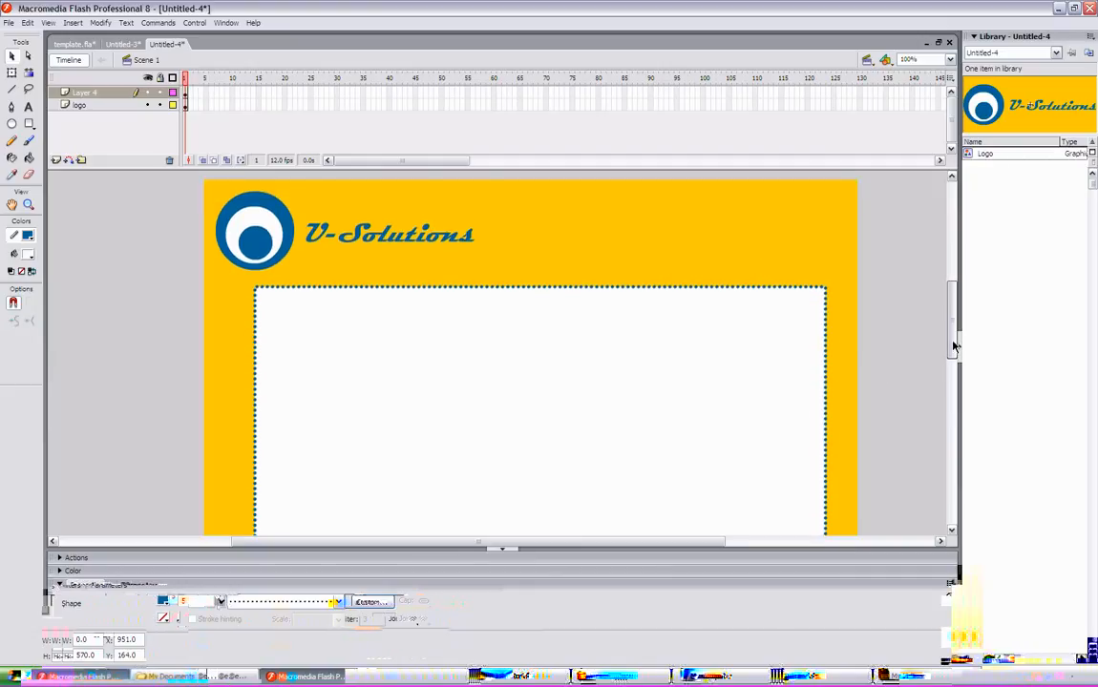
left_click_drag(953, 348, 954, 339)
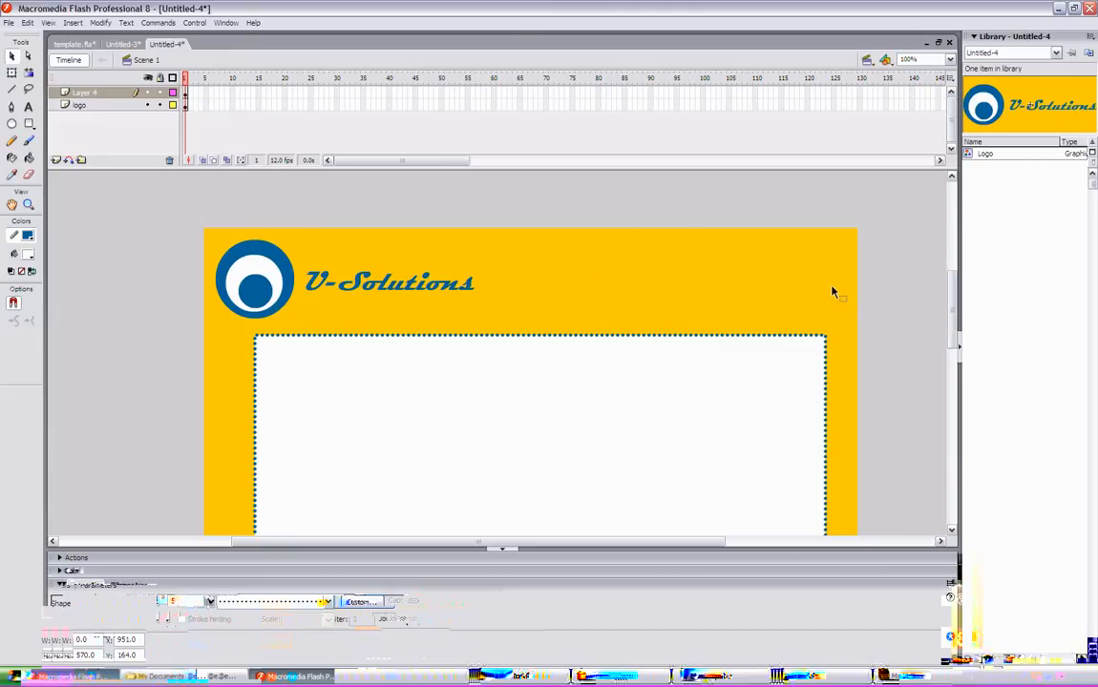
left_click_drag(948, 315, 954, 298)
left_click(500, 552)
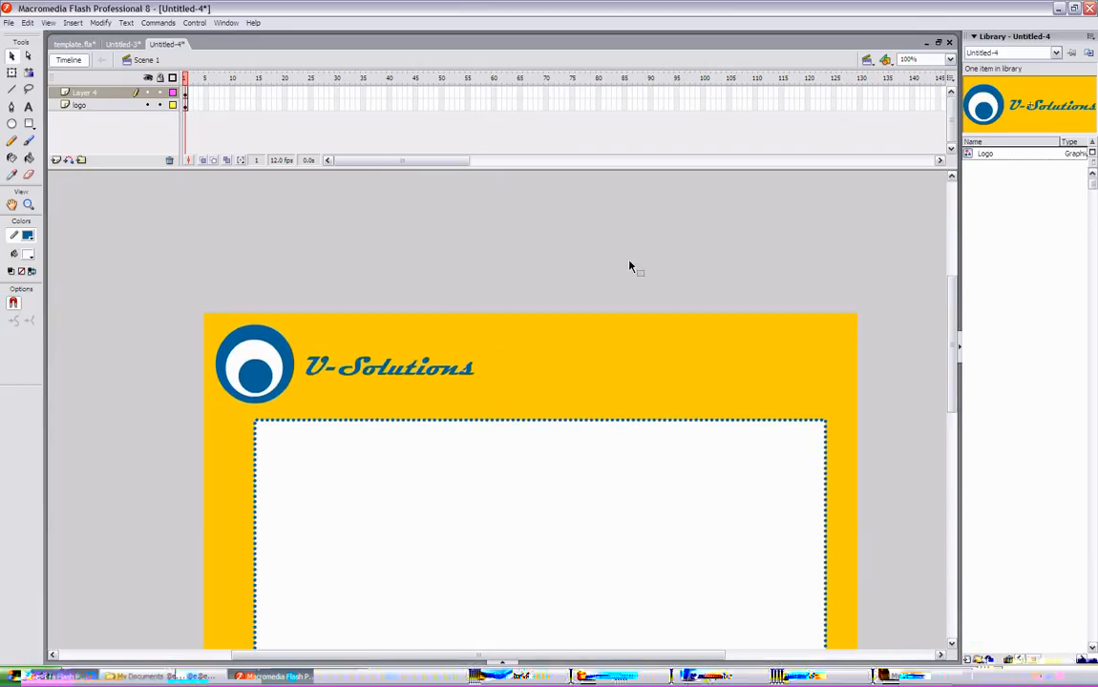
left_click(29, 106)
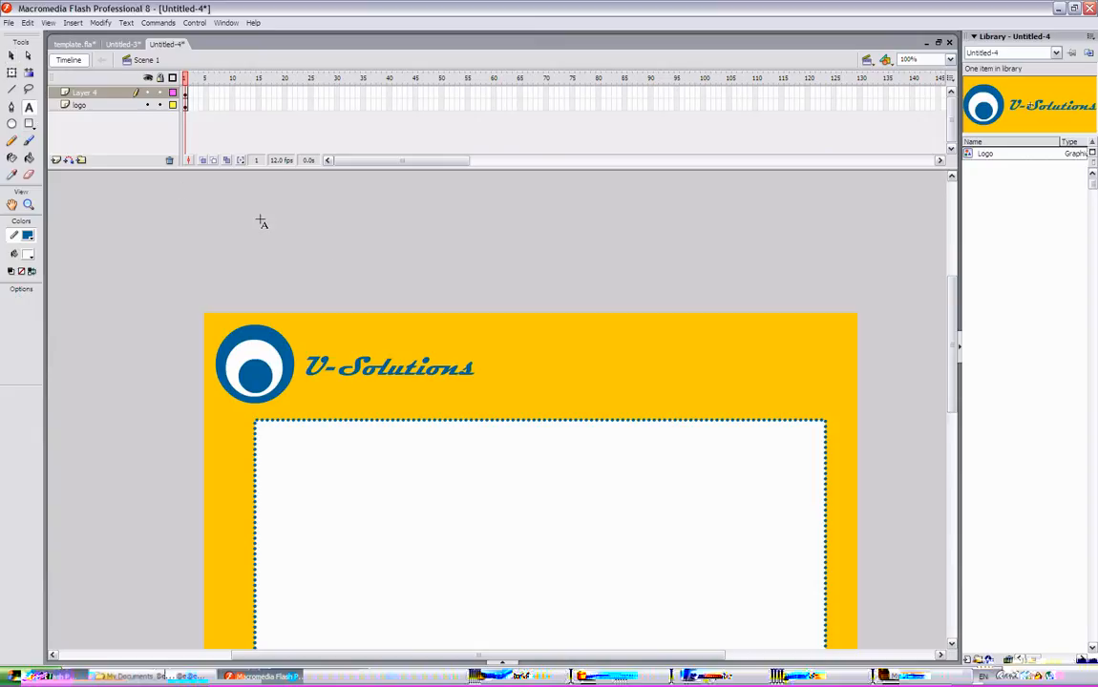
left_click(349, 225)
type("H")
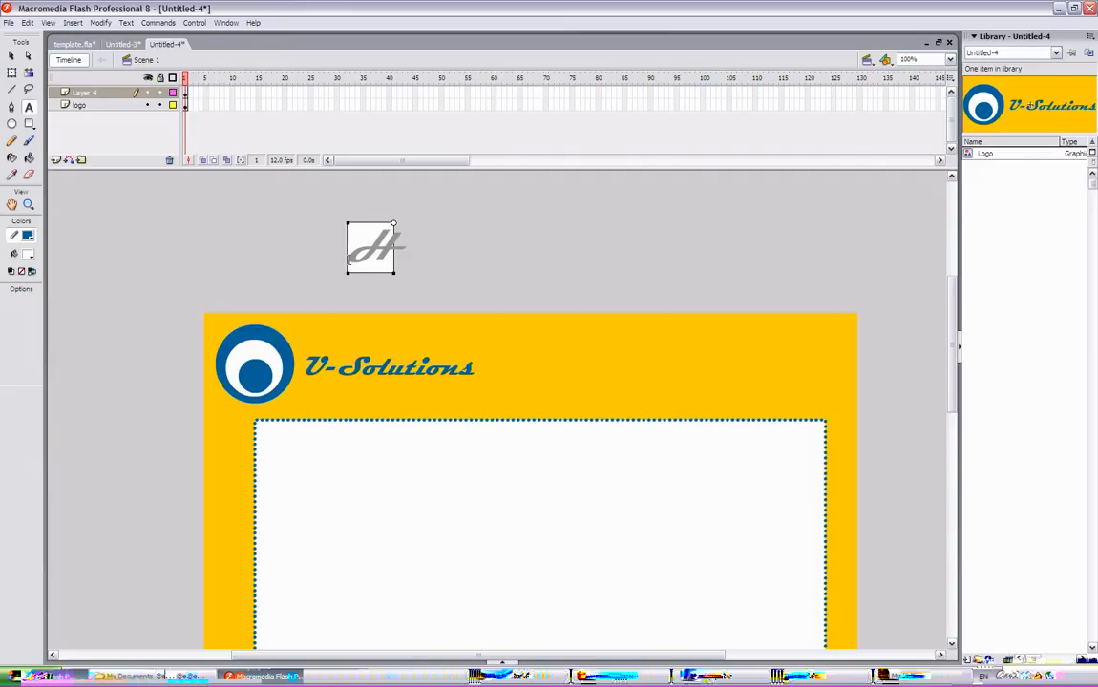
type("ome")
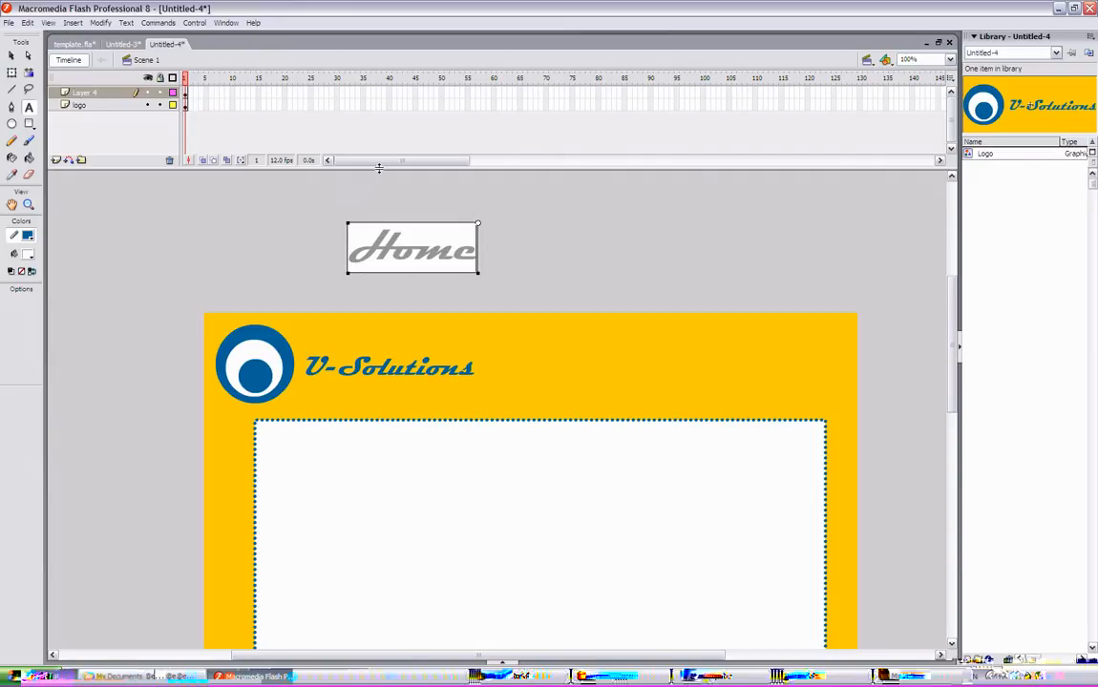
left_click(11, 55)
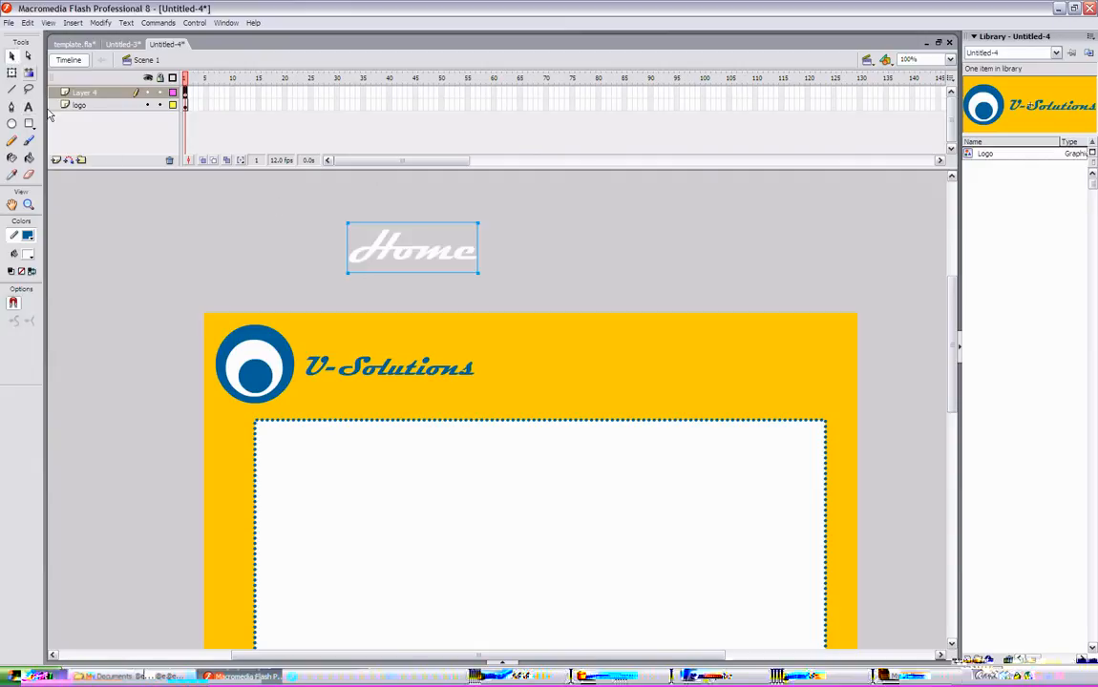
left_click(11, 73)
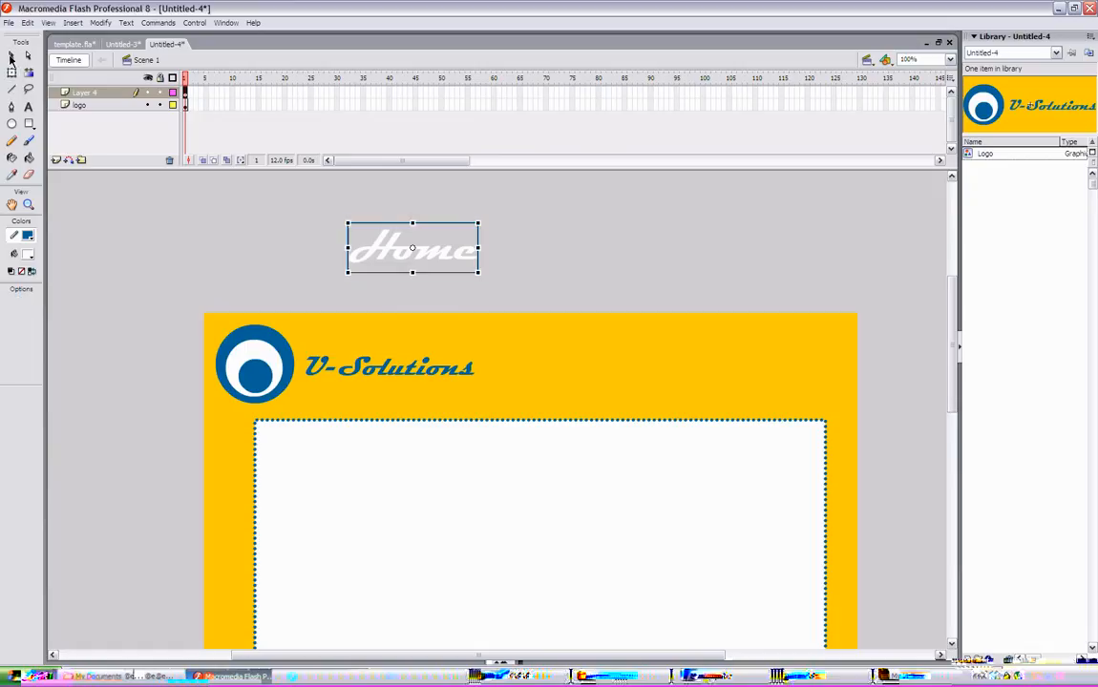
left_click(11, 56)
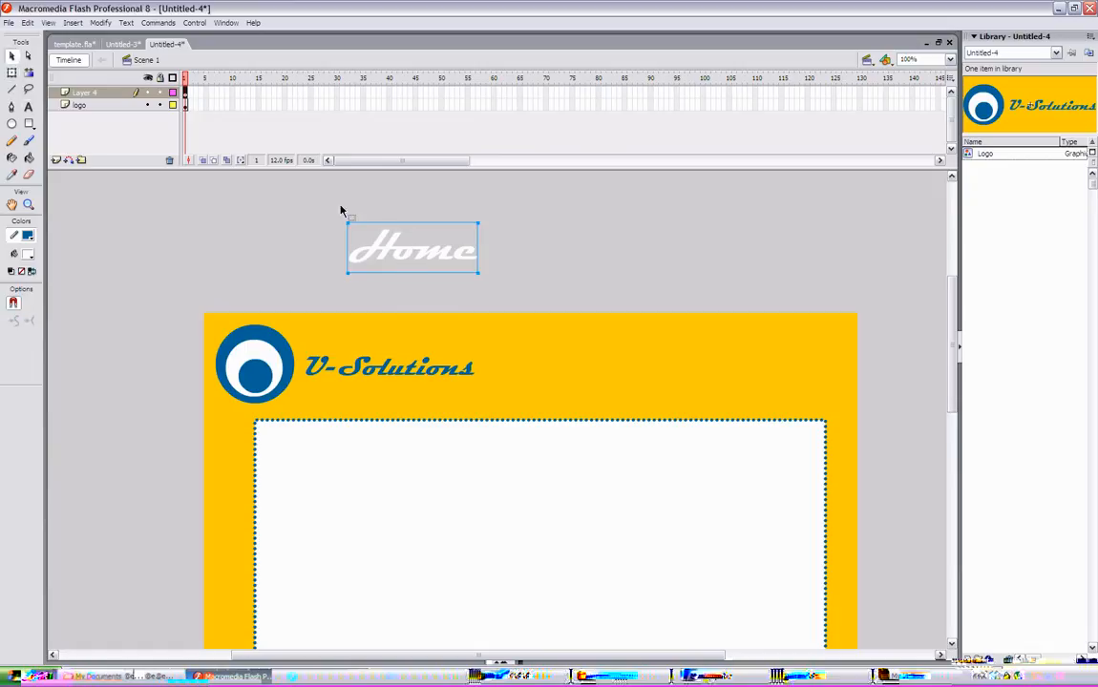
key("t")
left_click(386, 251)
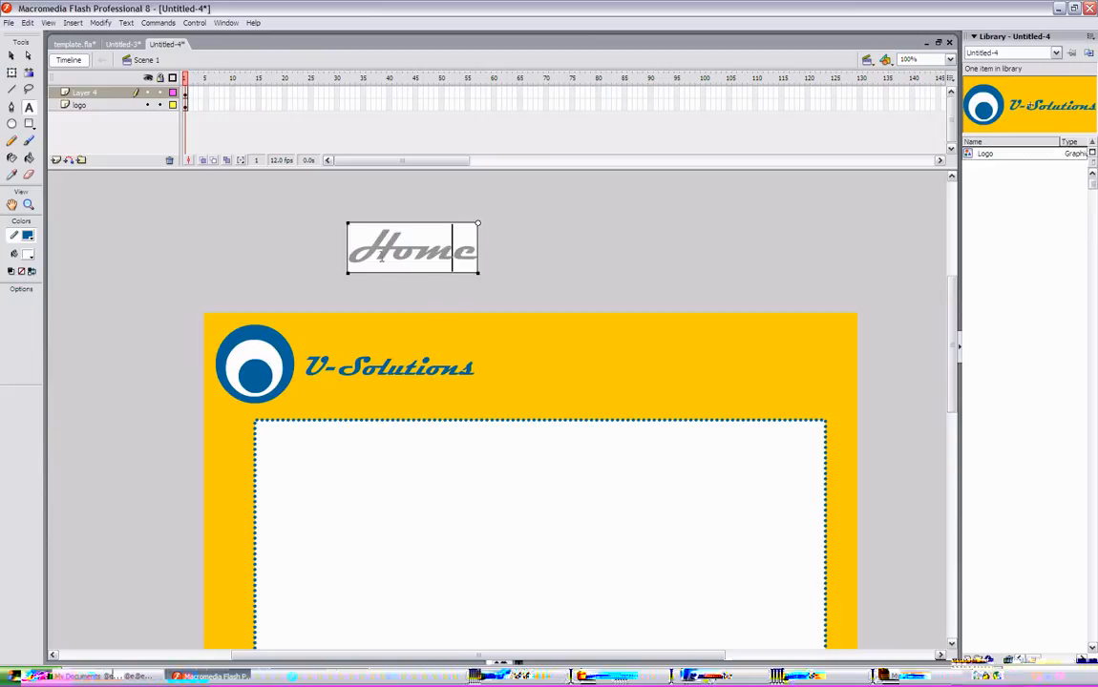
left_click_drag(359, 247, 439, 252)
left_click(471, 255)
left_click(12, 55)
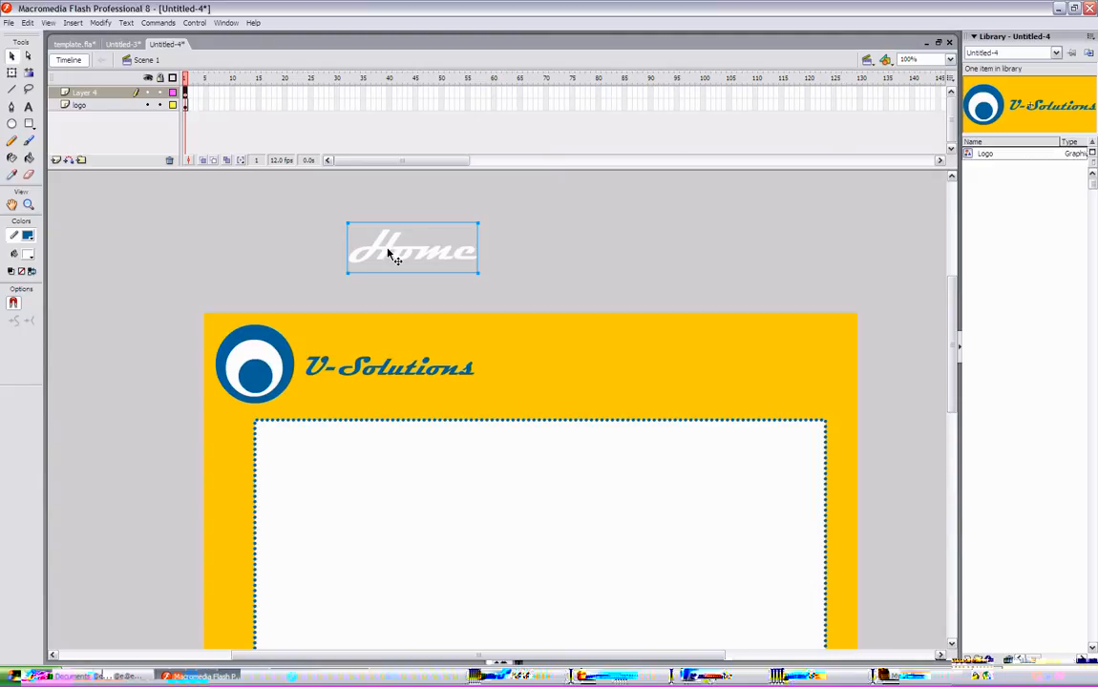
- Break apart the Home label into shapes and erase parts of it
left_click(102, 23)
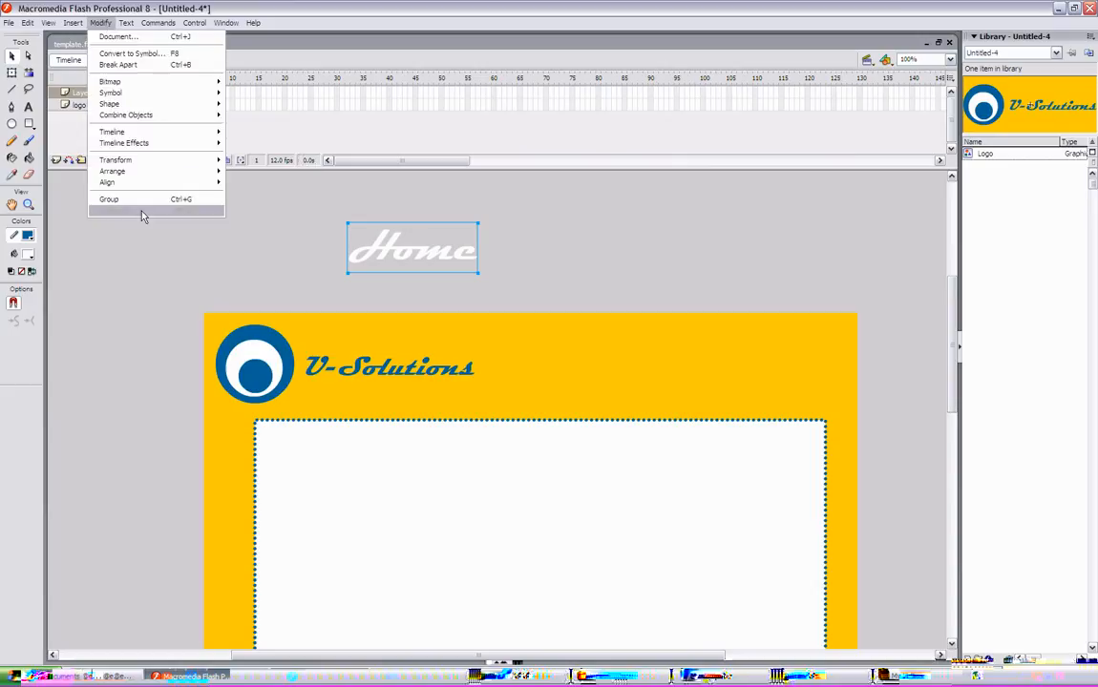
left_click(119, 63)
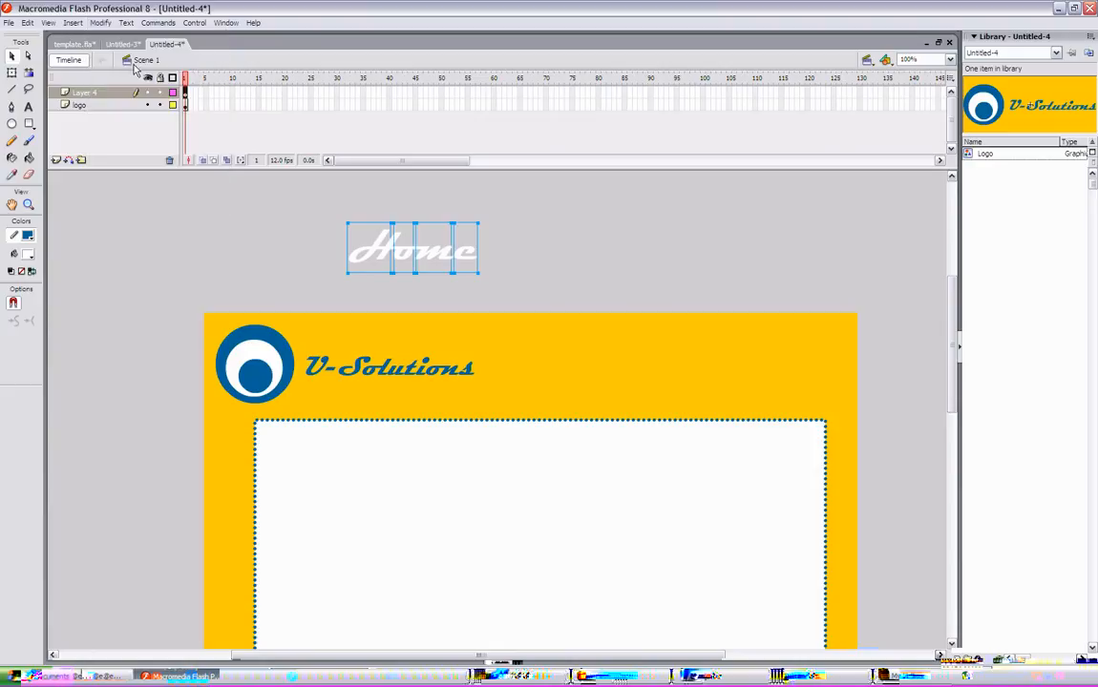
left_click(102, 23)
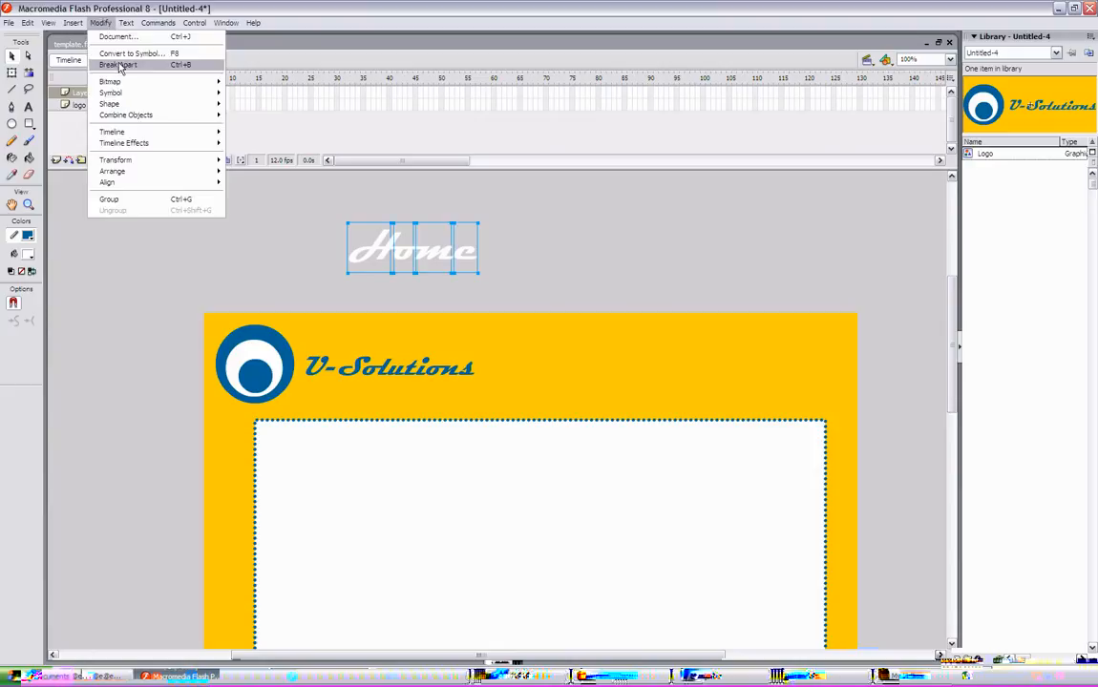
left_click(119, 64)
left_click(576, 300)
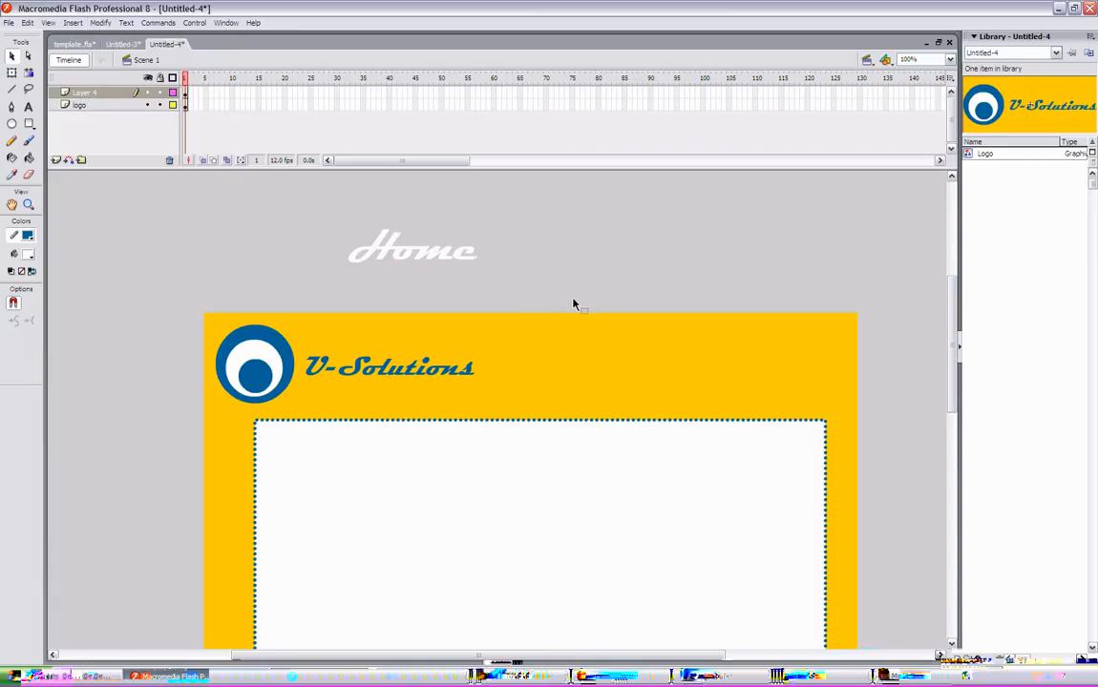
left_click(29, 174)
left_click_drag(330, 197, 412, 229)
left_click_drag(487, 246, 410, 250)
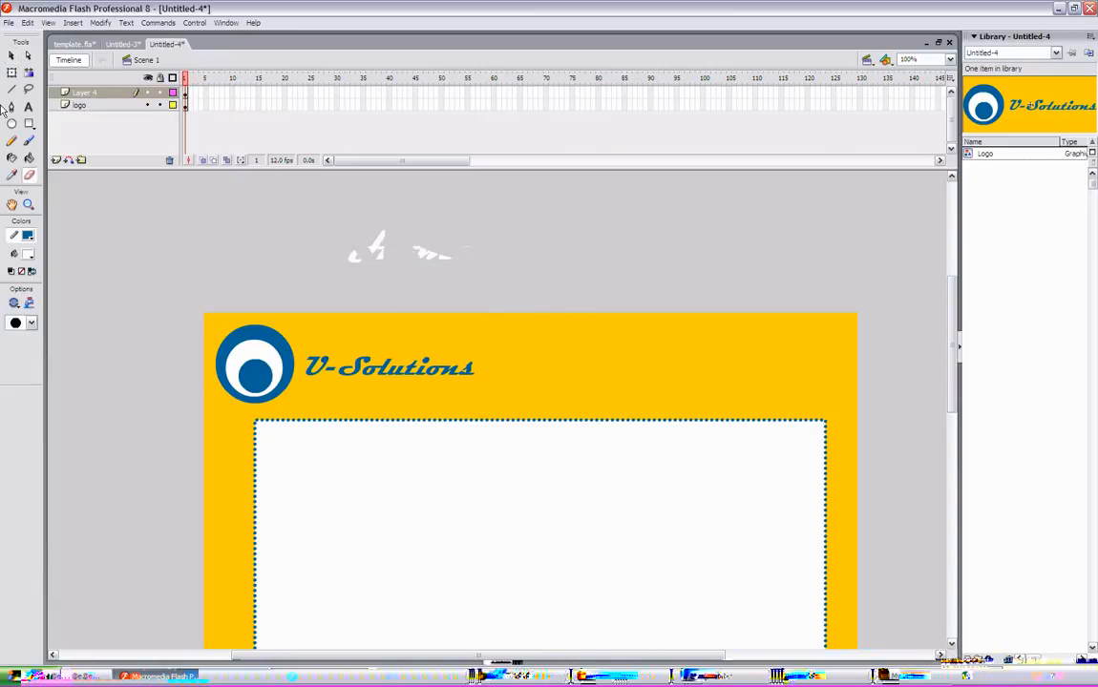
- Delete the remaining pieces of the Home label
left_click(11, 56)
mouse_move(269, 195)
left_mouse_down()
mouse_move(544, 302)
mouse_move(544, 311)
left_mouse_up()
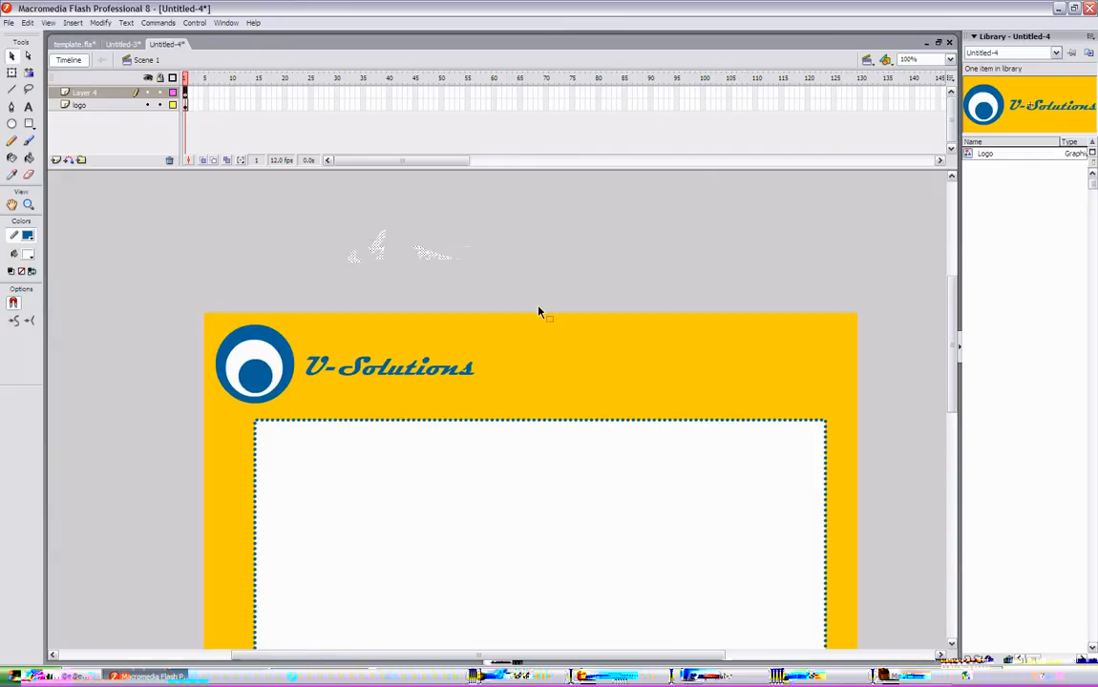
key("Delete")
- Add a new text label reading home above the stage
left_click(28, 107)
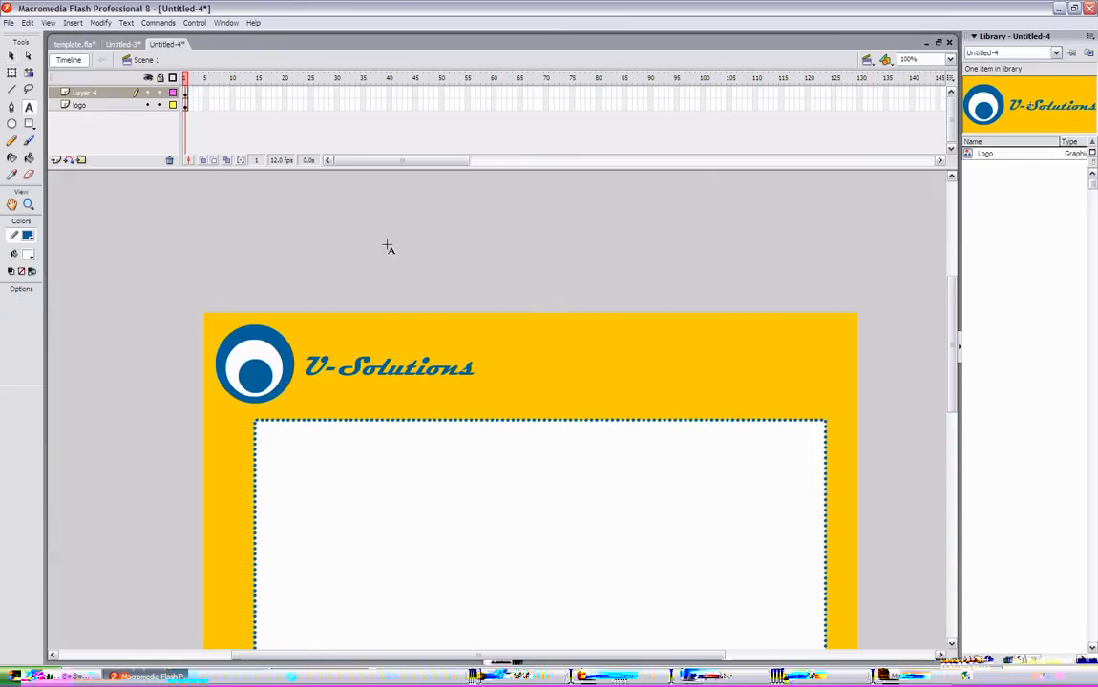
left_click(381, 246)
type("homme")
key("BackSpace")
key("BackSpace")
key("BackSpace")
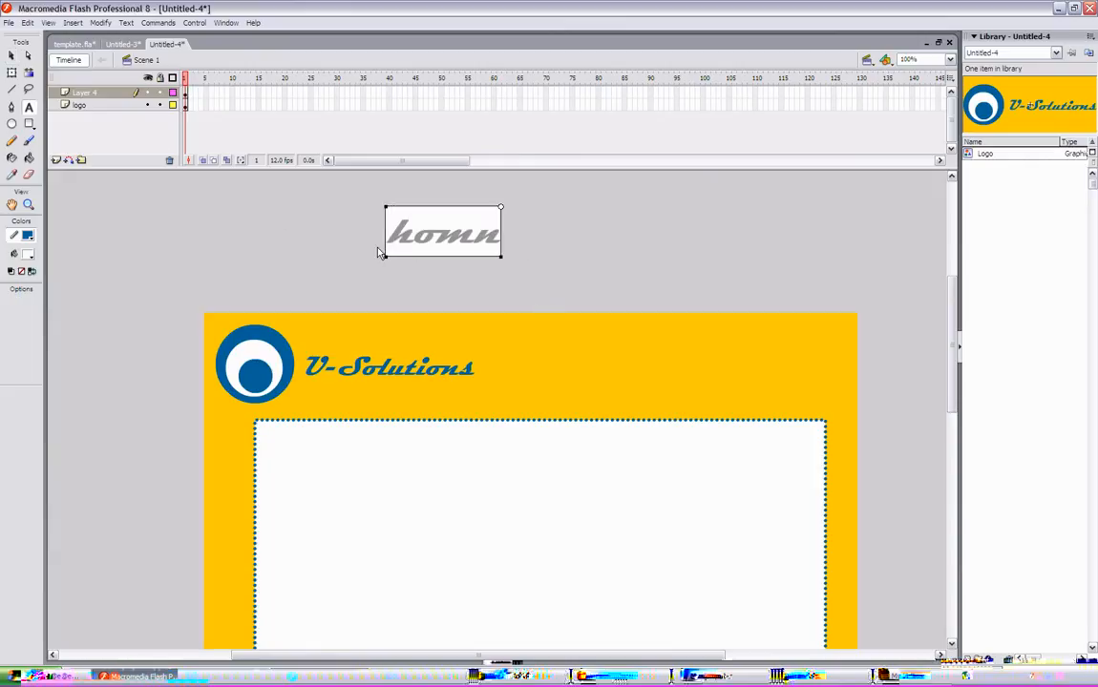
type("me")
left_click(12, 56)
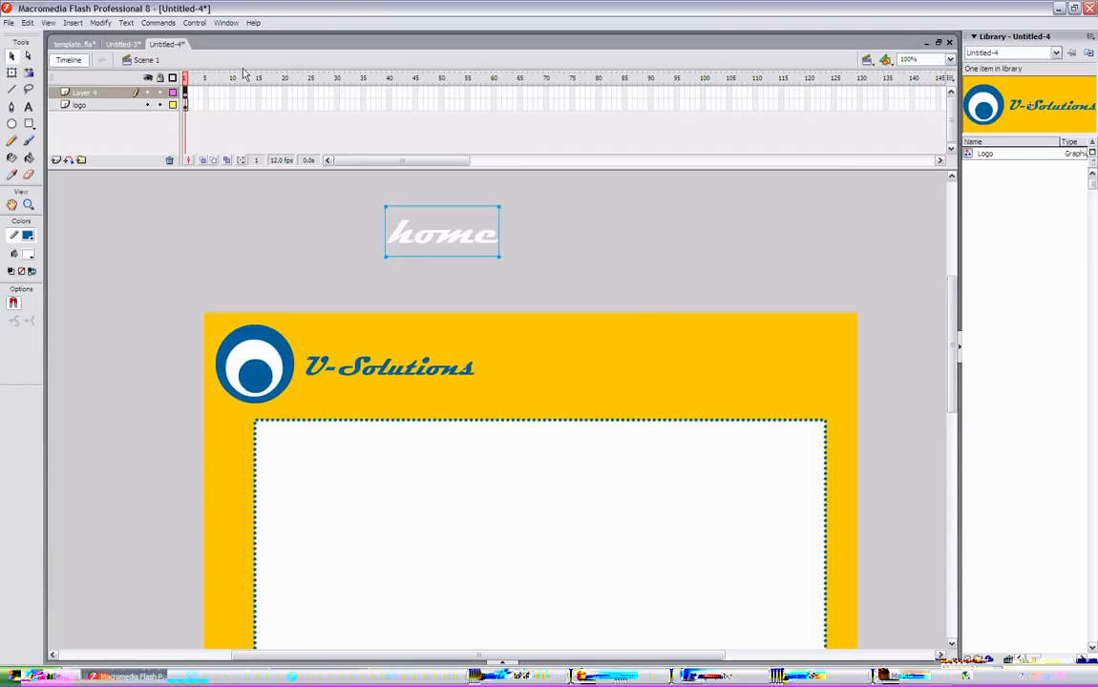
- Convert the home label into a Button symbol named home
key("a")
right_click(468, 246)
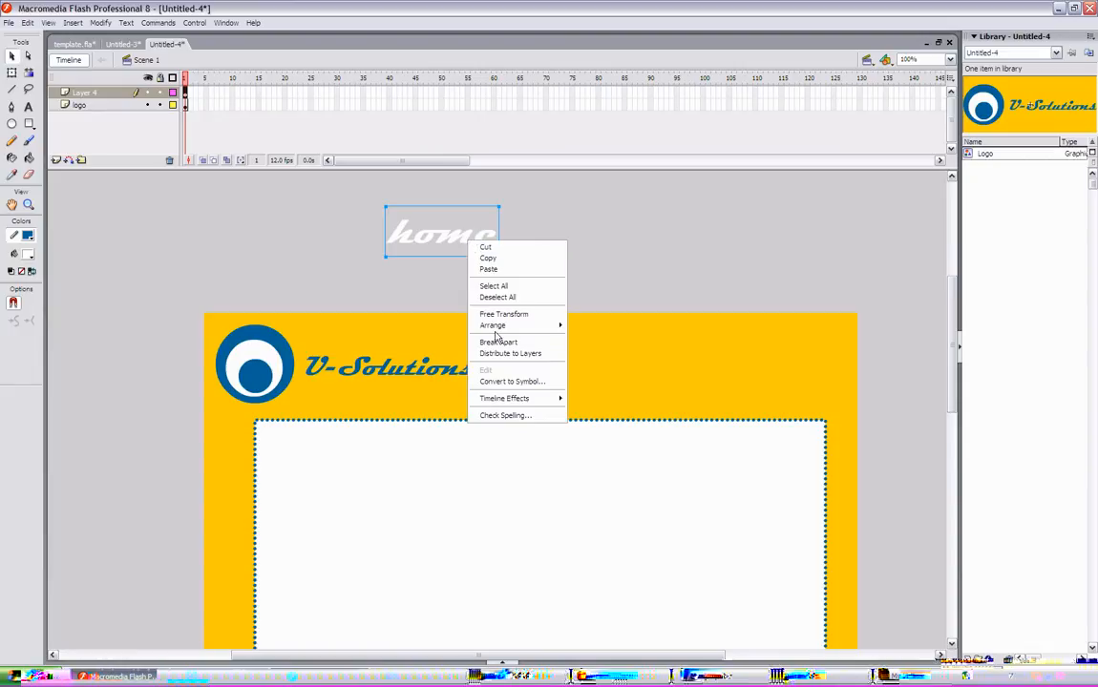
left_click(509, 376)
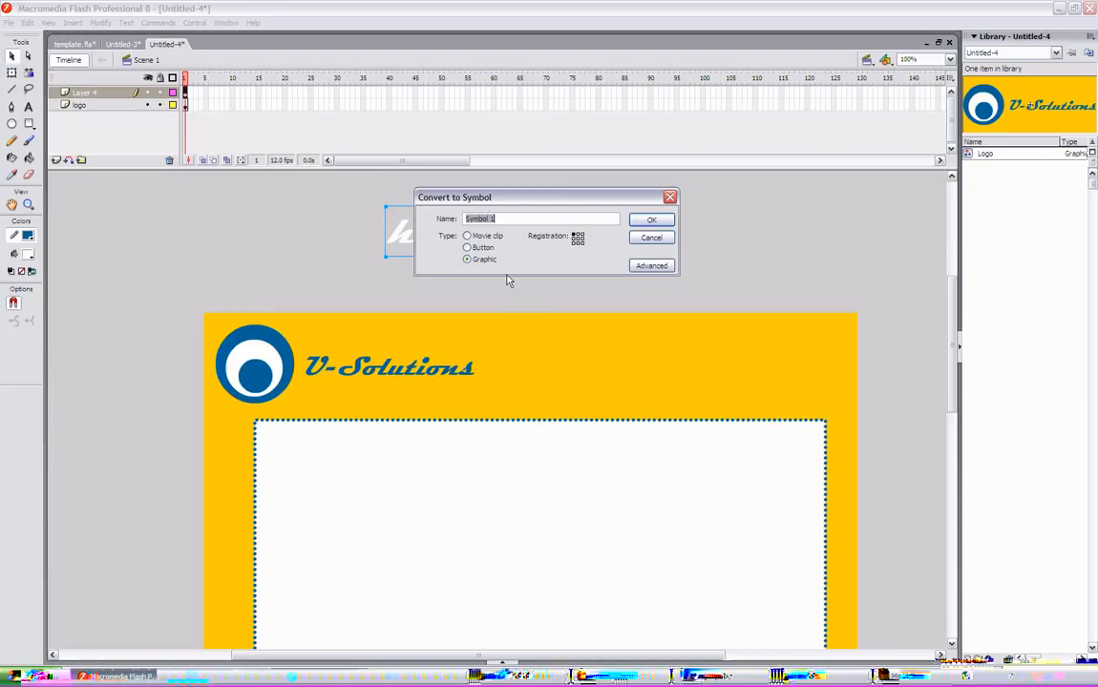
left_click_drag(503, 197, 661, 225)
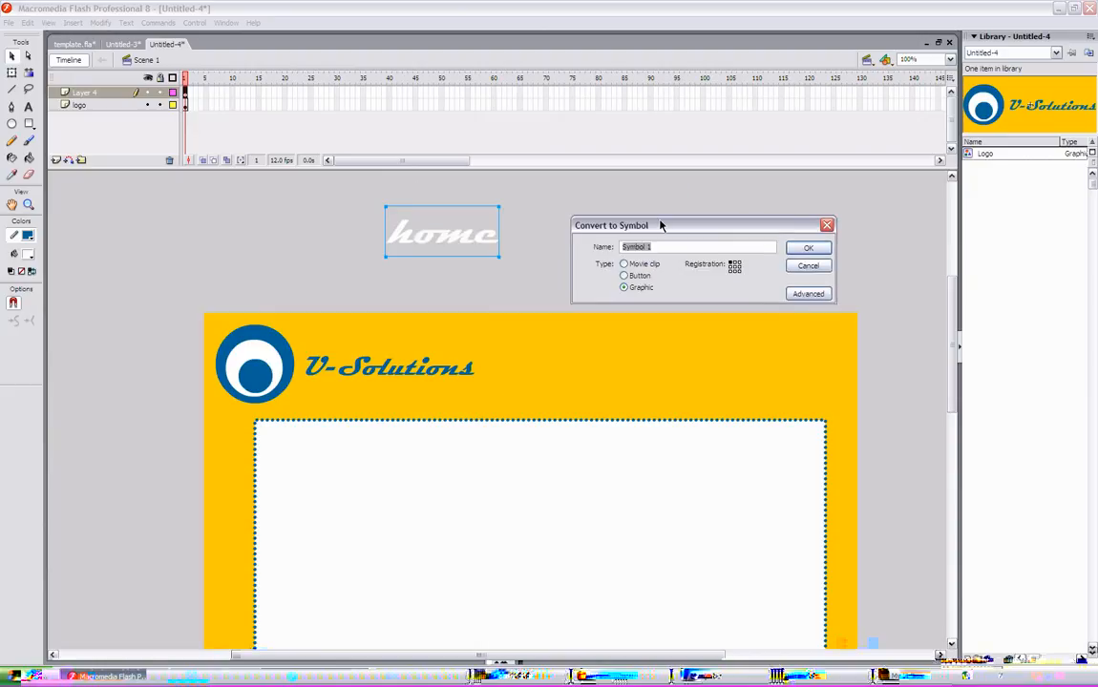
left_click(625, 272)
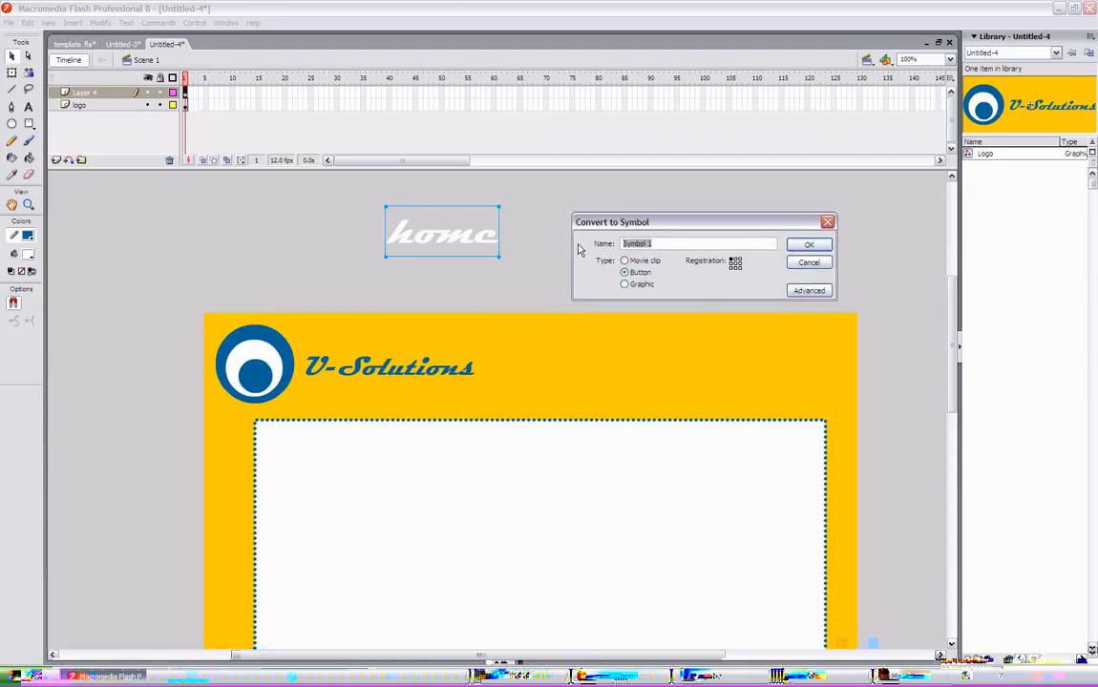
type("home")
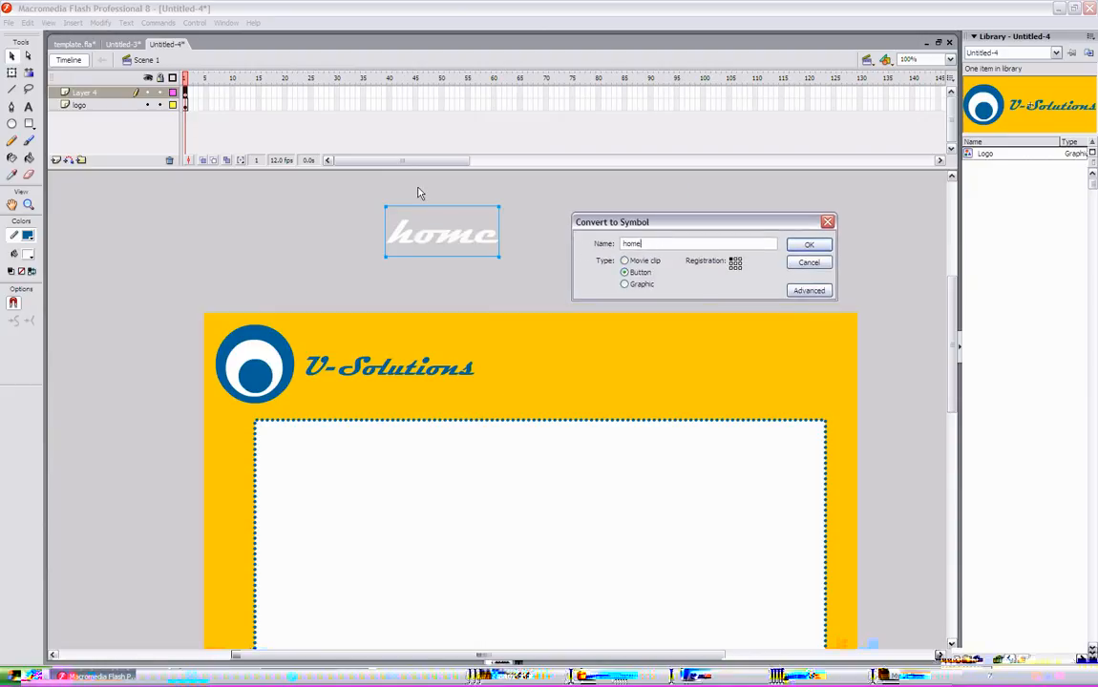
left_click(809, 244)
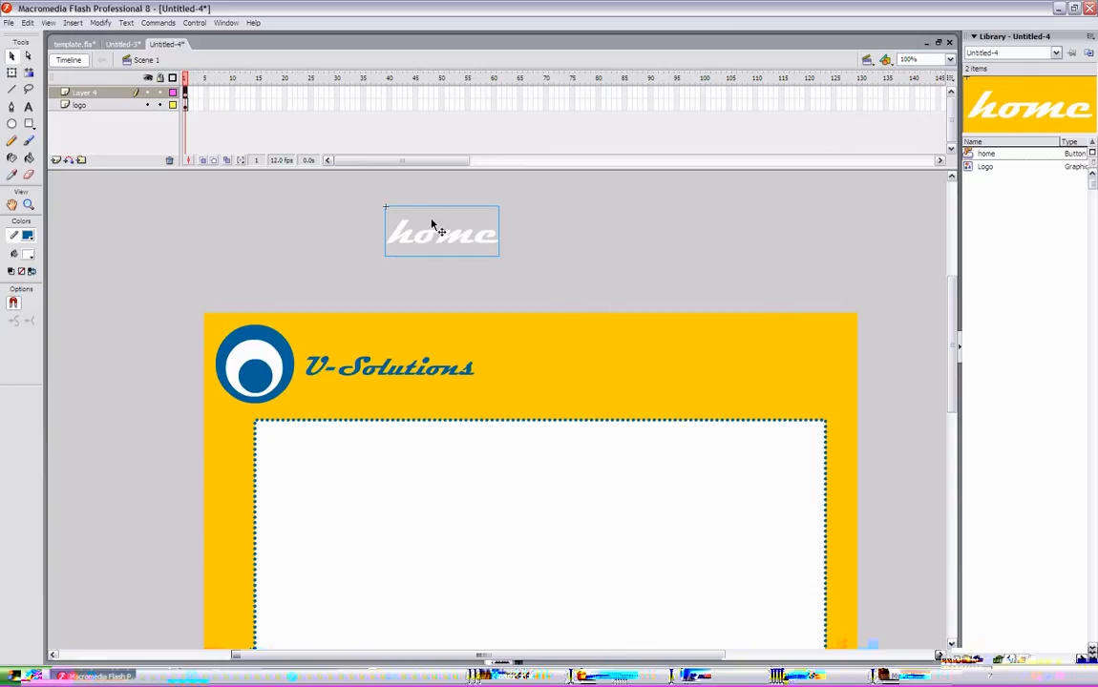
- Move the home button onto the orange header to the right of the V-Solutions logo
left_click_drag(454, 241, 591, 379)
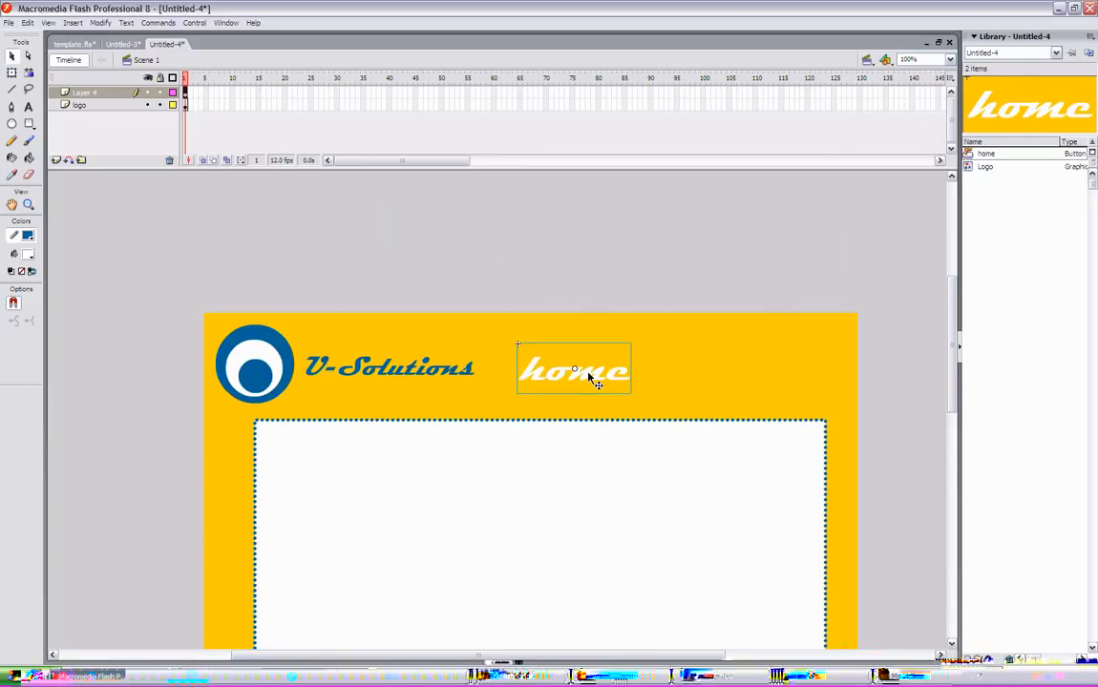
left_click(599, 286)
- Open the home button for editing, add a keyframe in its Over frame and recolour that text blue
double_click(576, 372)
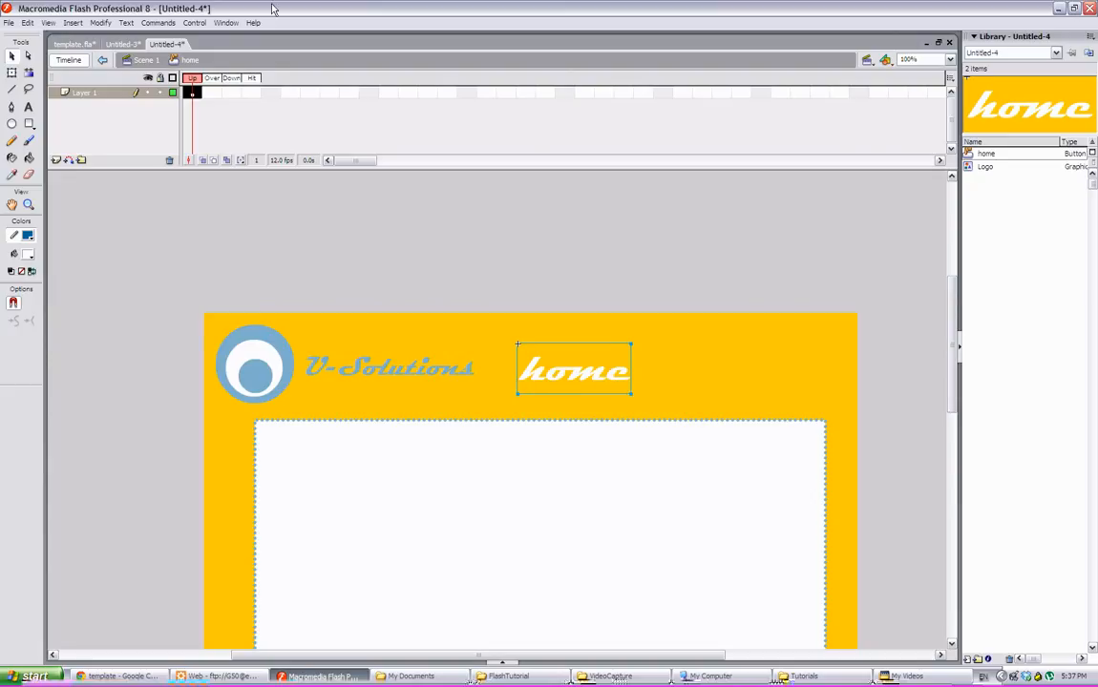
left_click(231, 93)
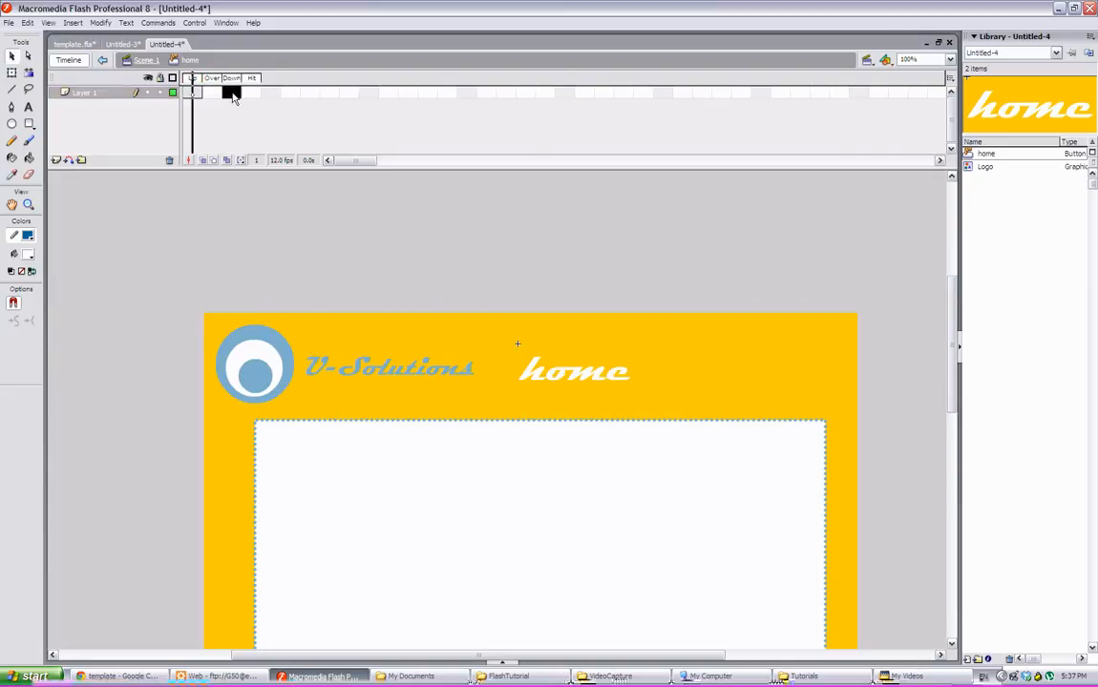
left_click(257, 94)
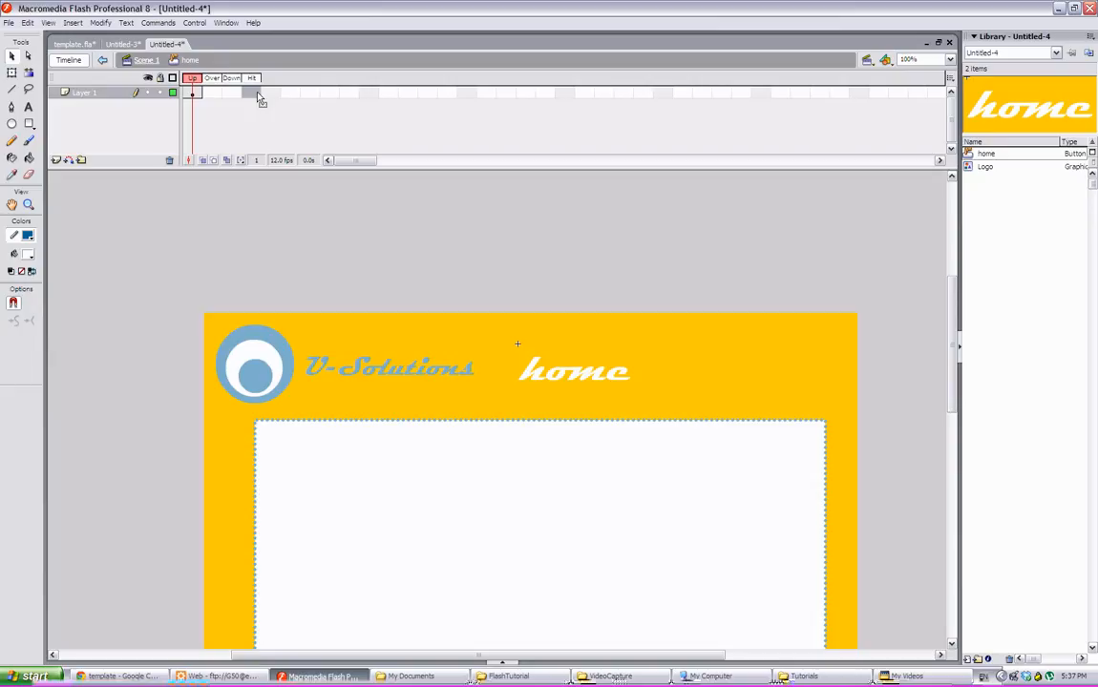
left_click(194, 94)
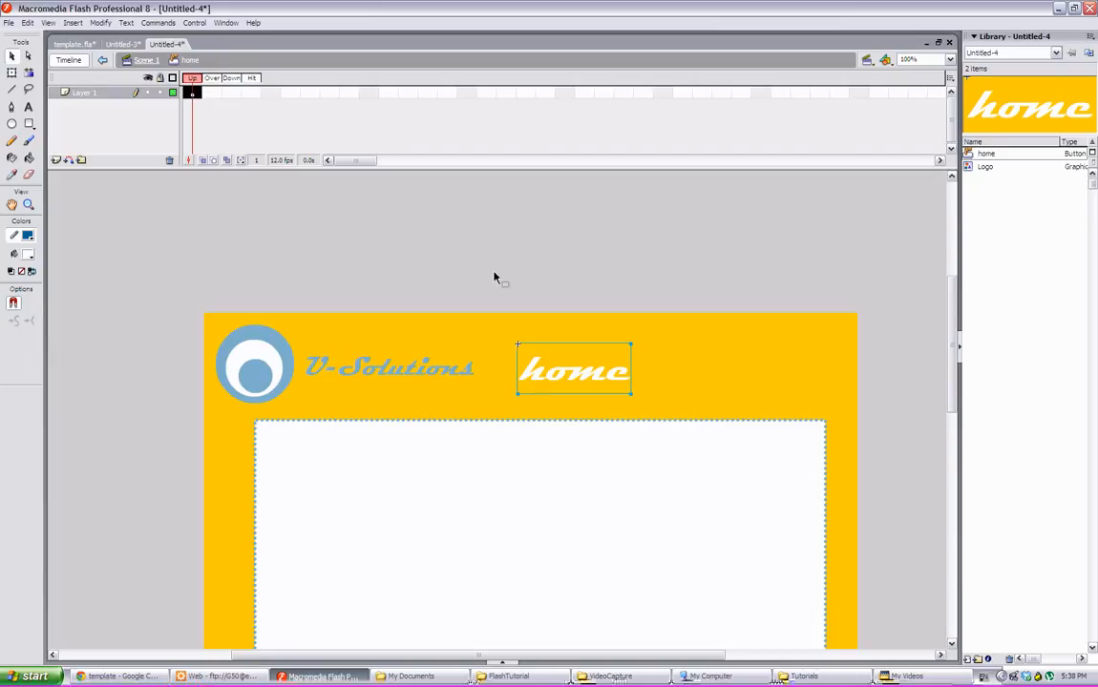
left_click(498, 337)
left_click(562, 384)
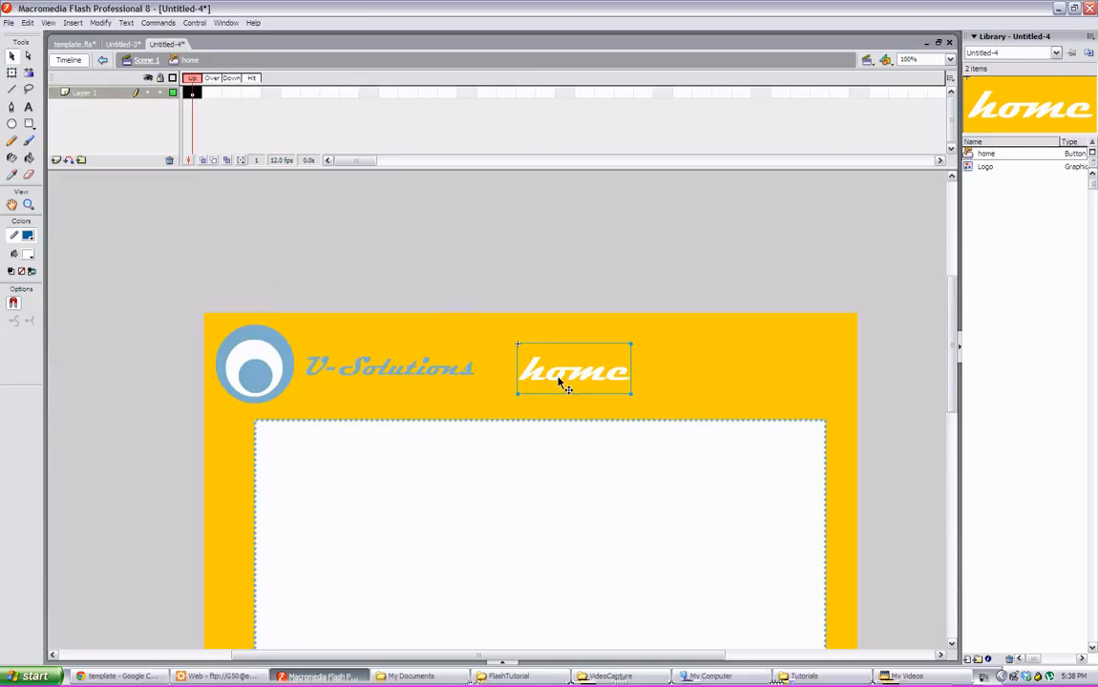
left_click(211, 95)
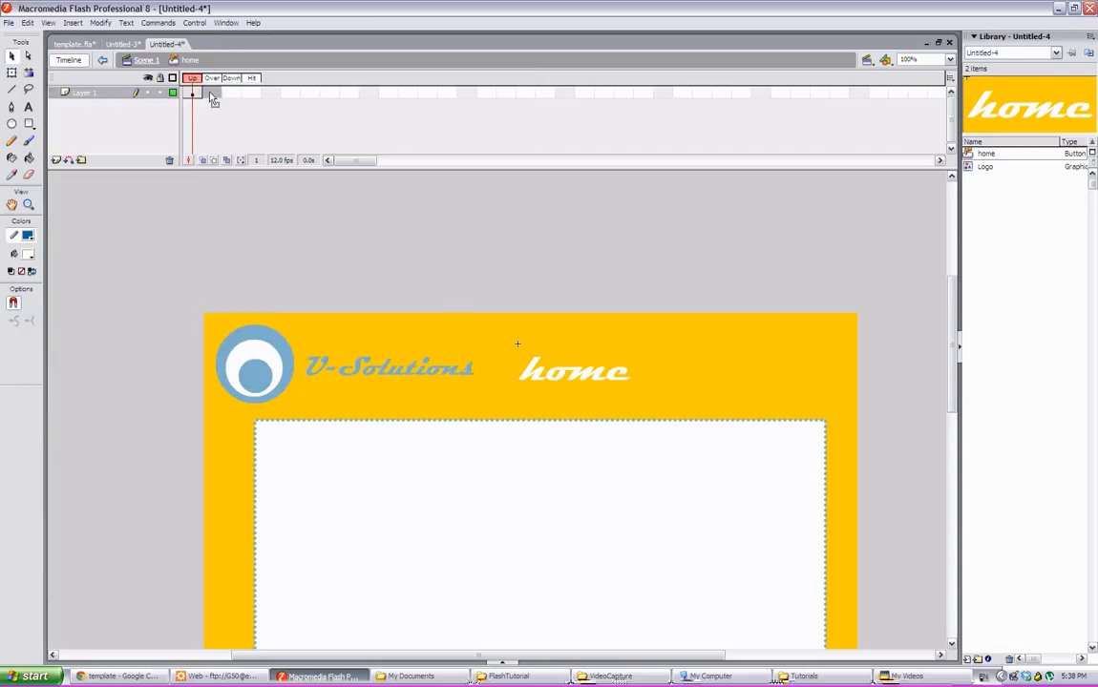
right_click(211, 96)
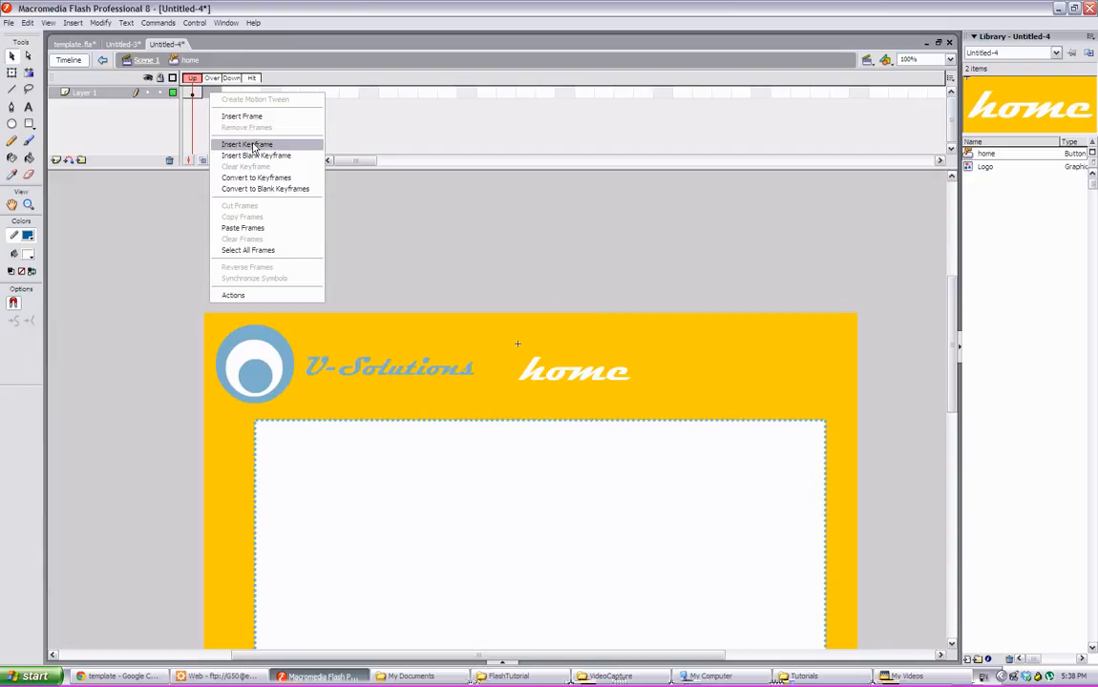
left_click(256, 144)
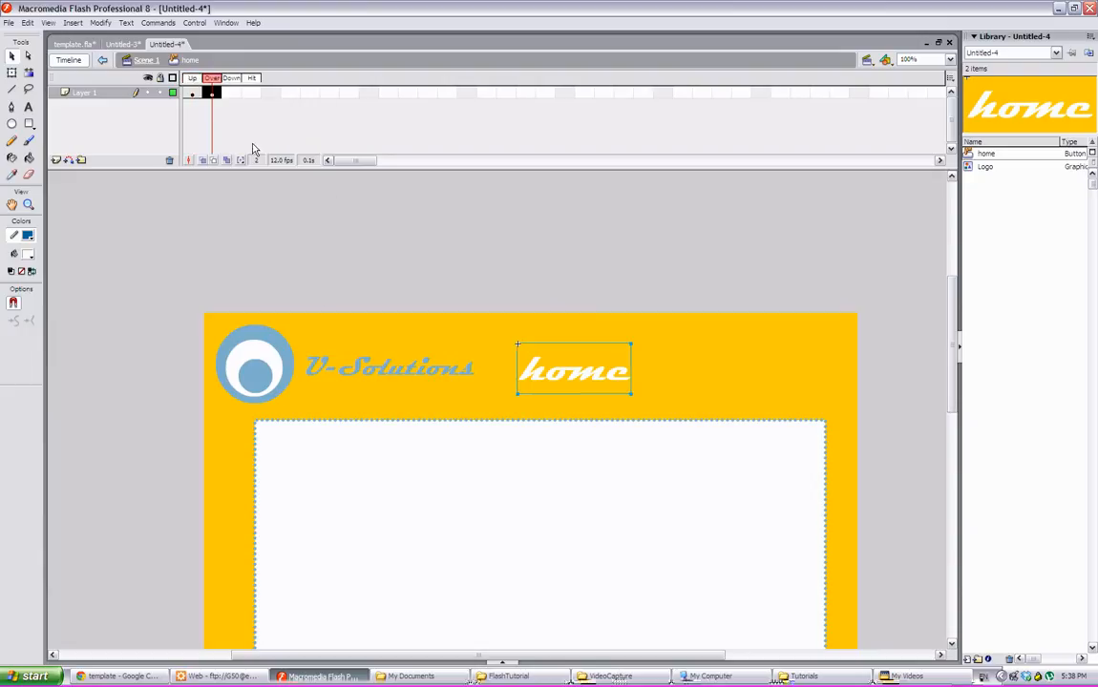
left_click(29, 237)
left_click(28, 237)
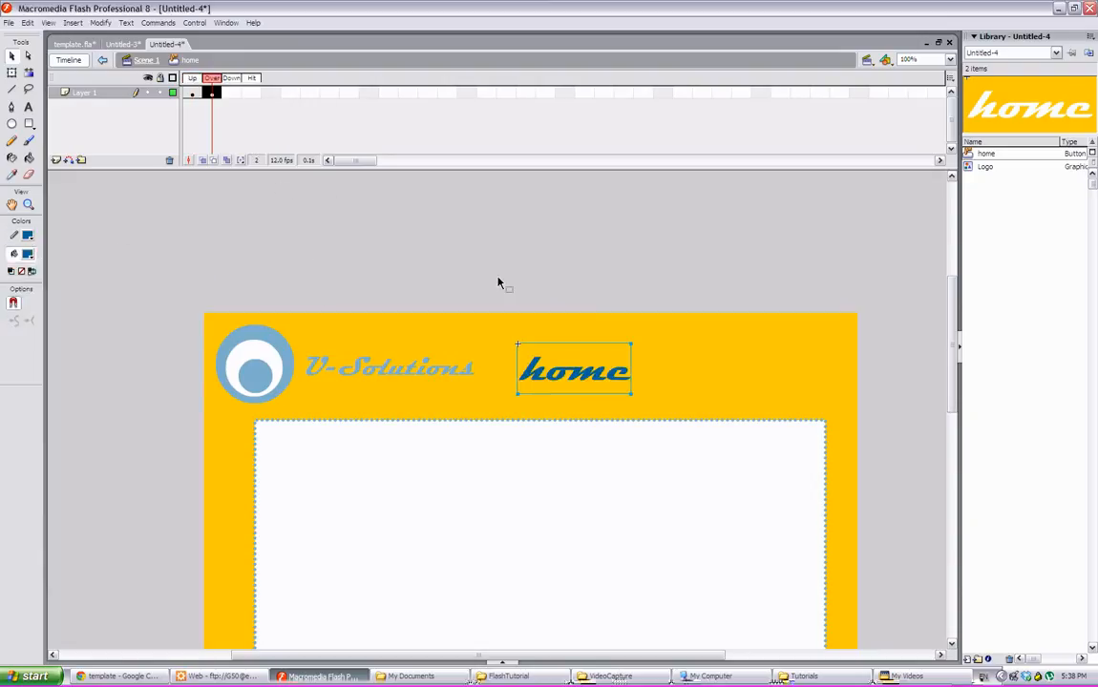
- Add a keyframe in the Down frame and scale the home text slightly smaller
left_click(228, 92)
right_click(229, 93)
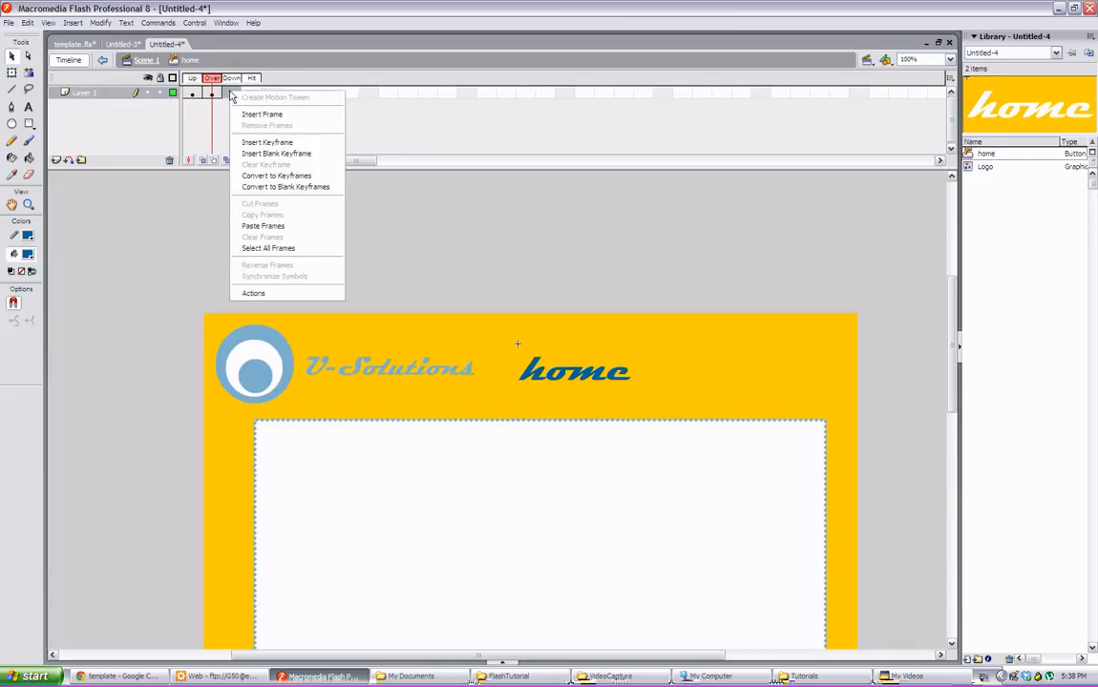
left_click(264, 143)
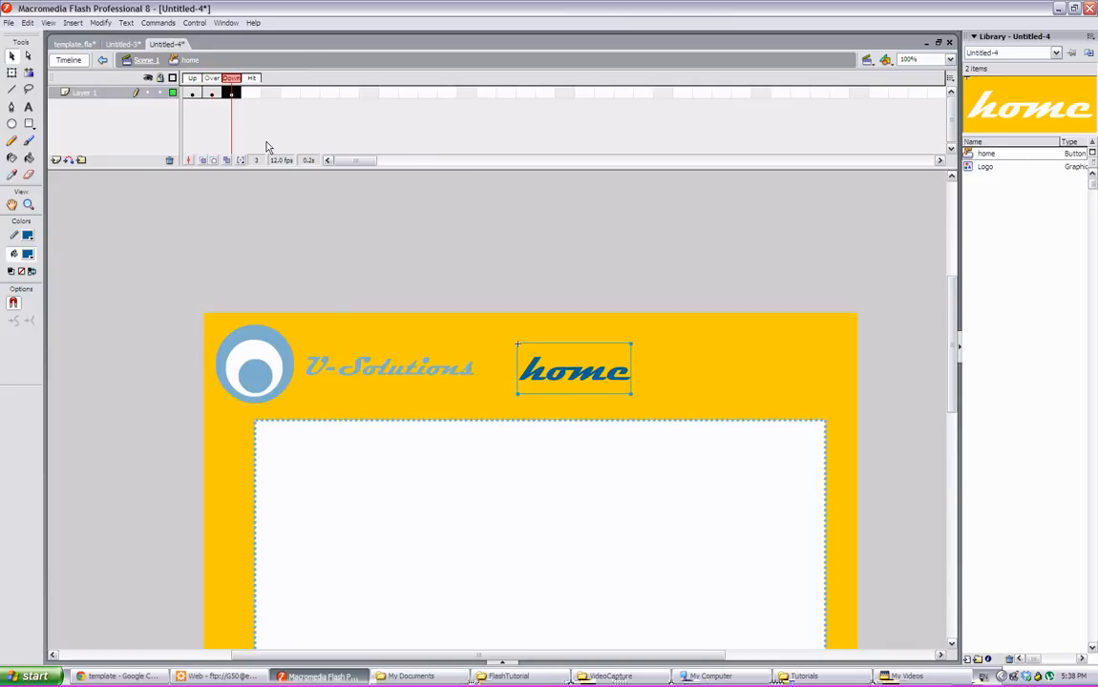
left_click(12, 74)
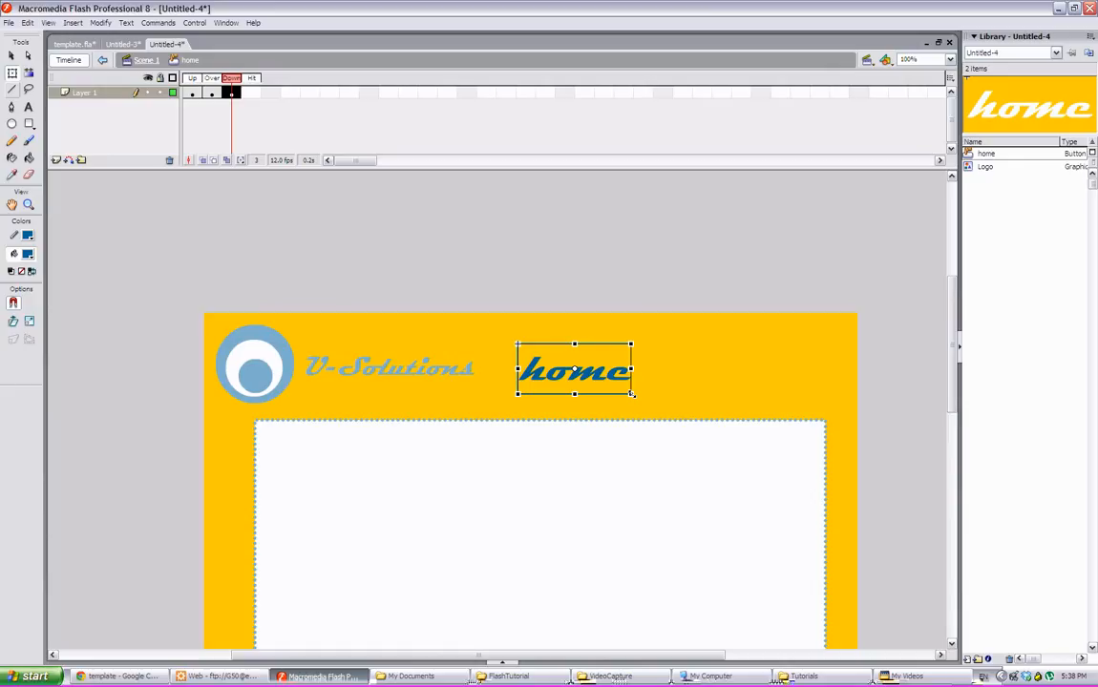
left_click_drag(631, 393, 621, 387)
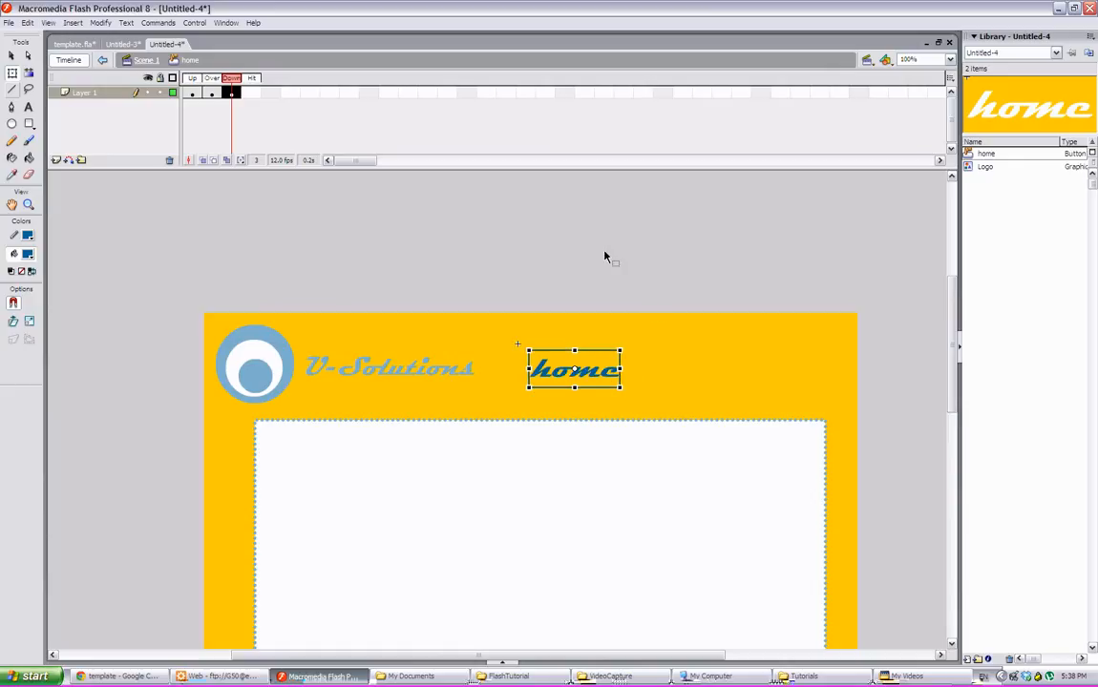
left_click(605, 254)
- Compare the home button's Up, Over and Down frames
left_click(191, 93)
left_click(193, 94)
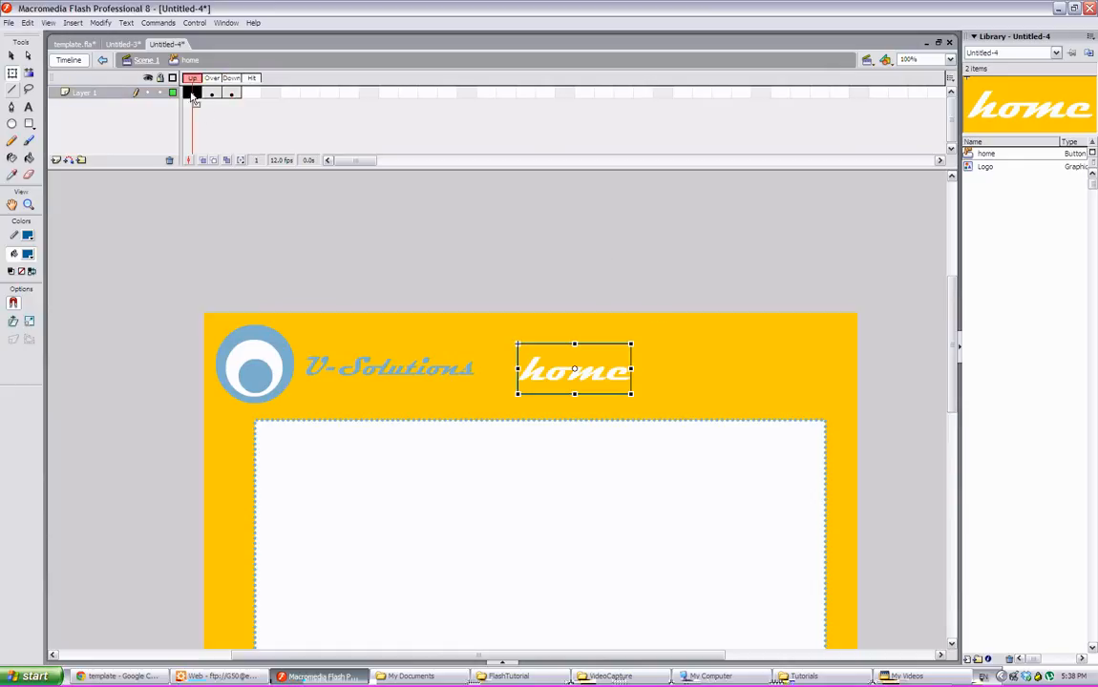
left_click(211, 92)
left_click(212, 93)
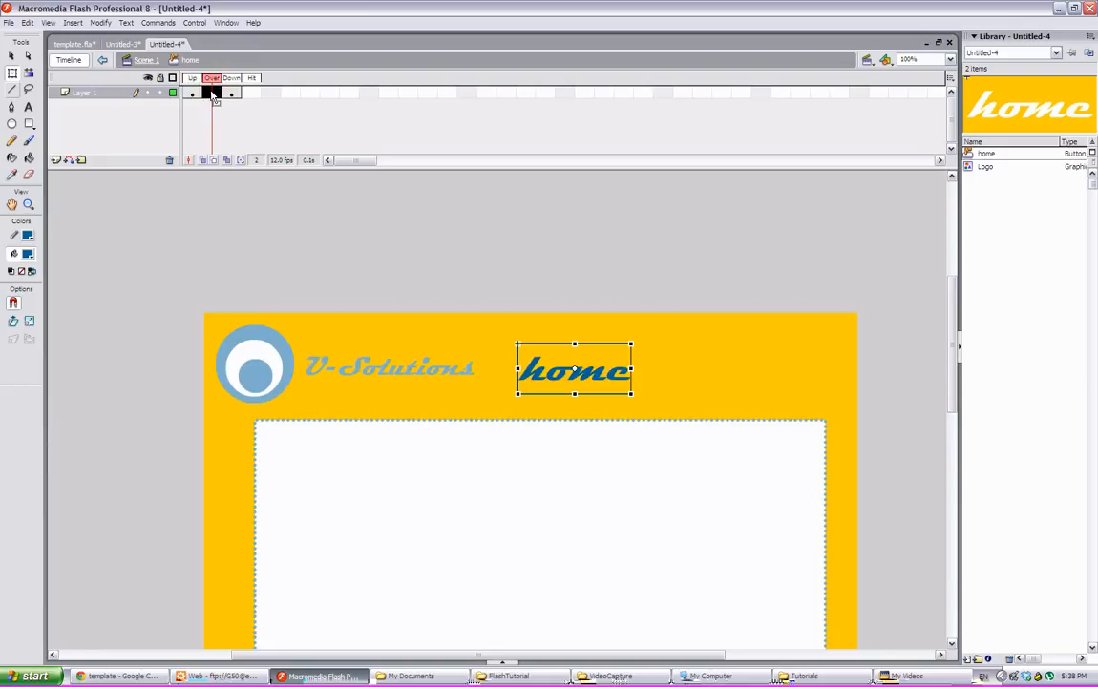
left_click(232, 93)
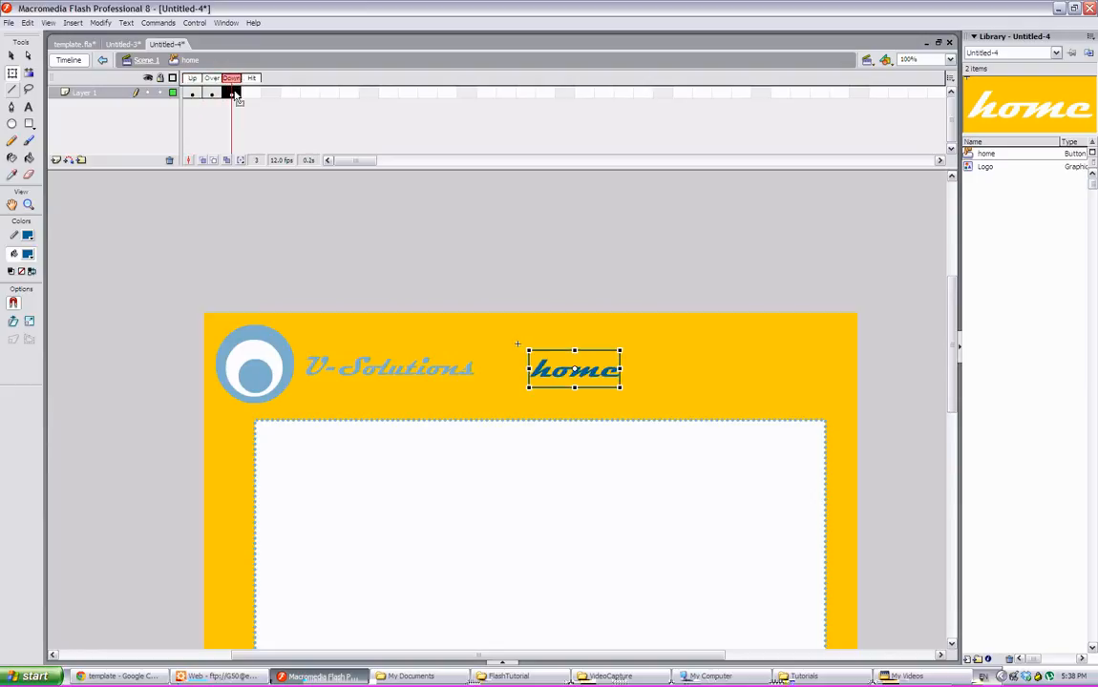
- Insert a keyframe in the home button's Hit frame
left_click(251, 94)
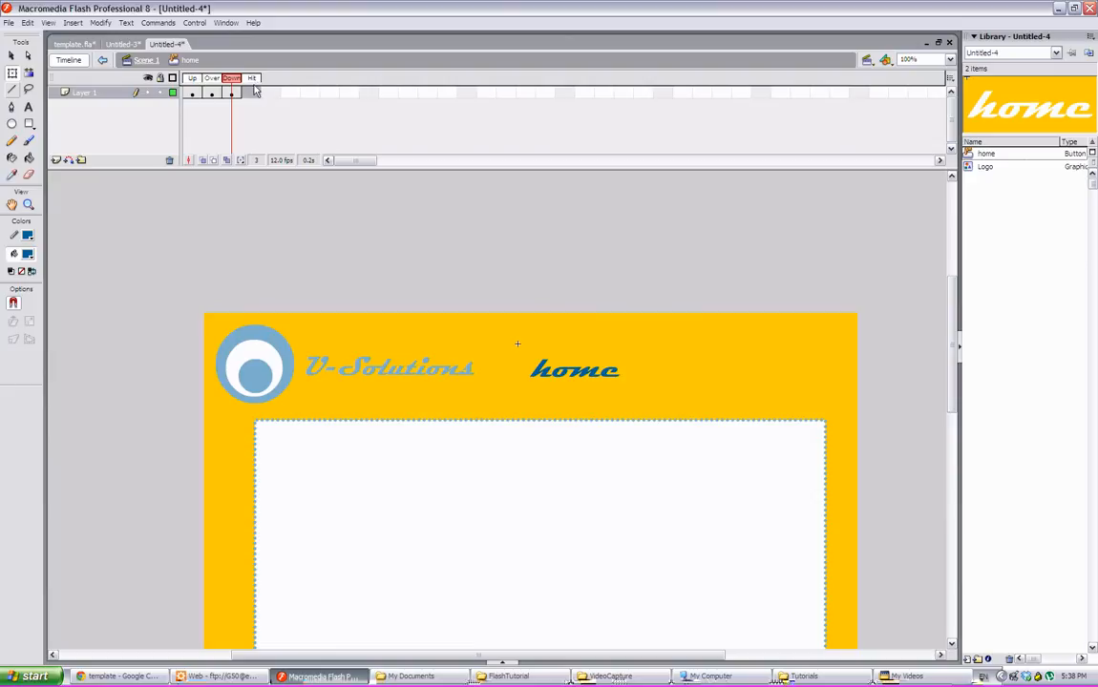
right_click(253, 96)
left_click(261, 144)
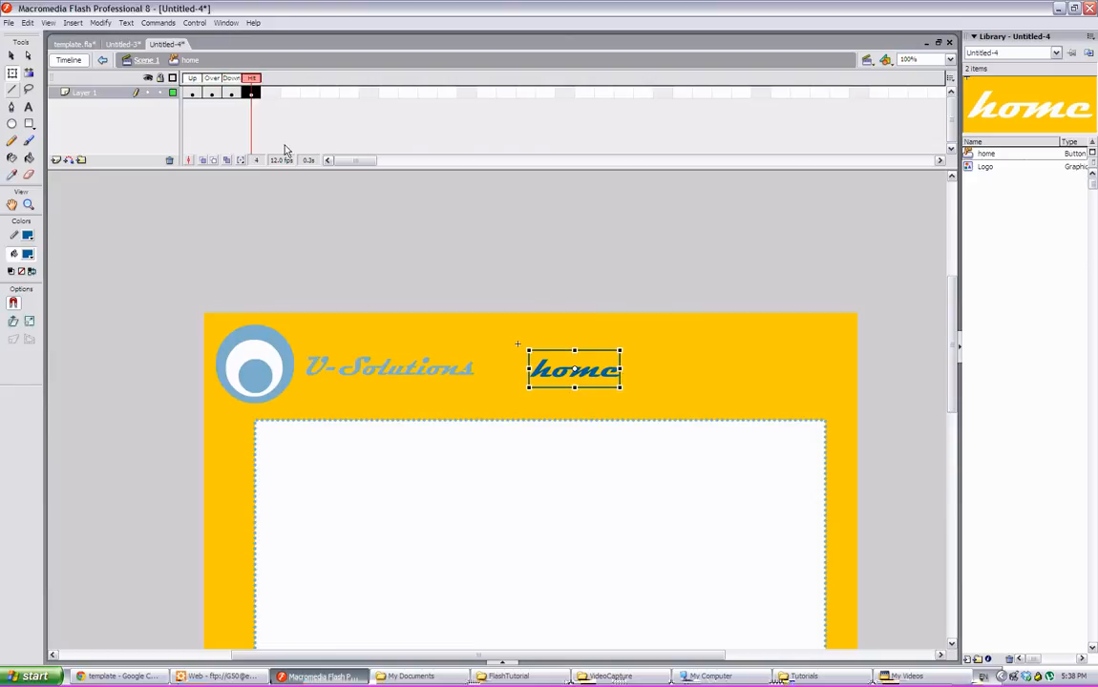
left_click(28, 124)
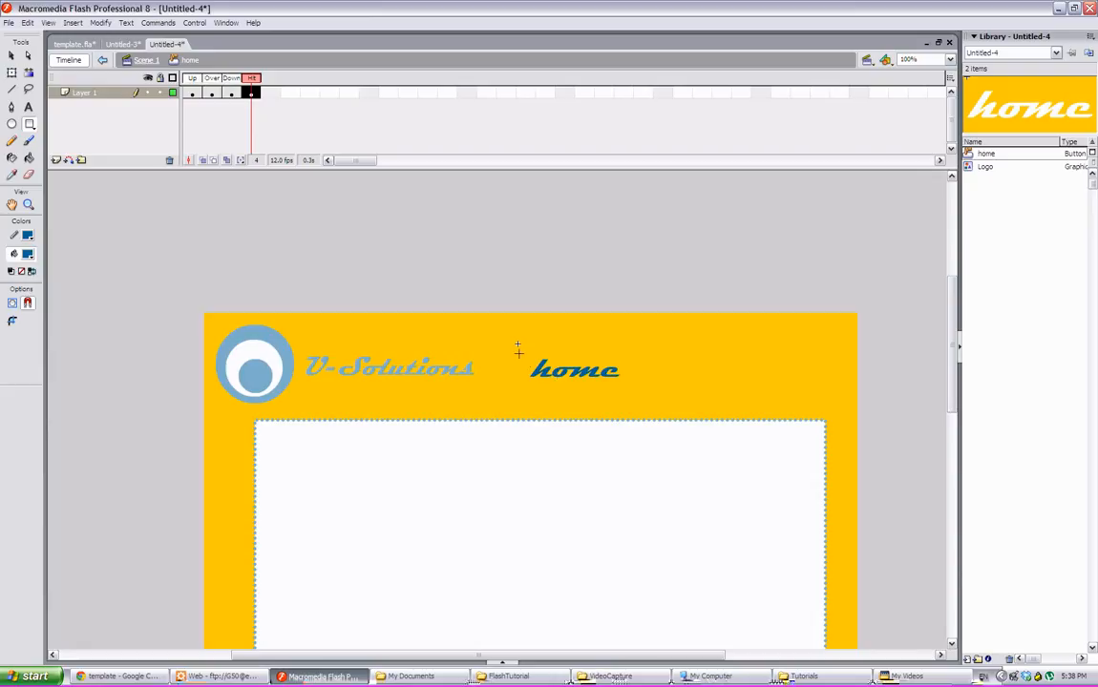
left_click(192, 93)
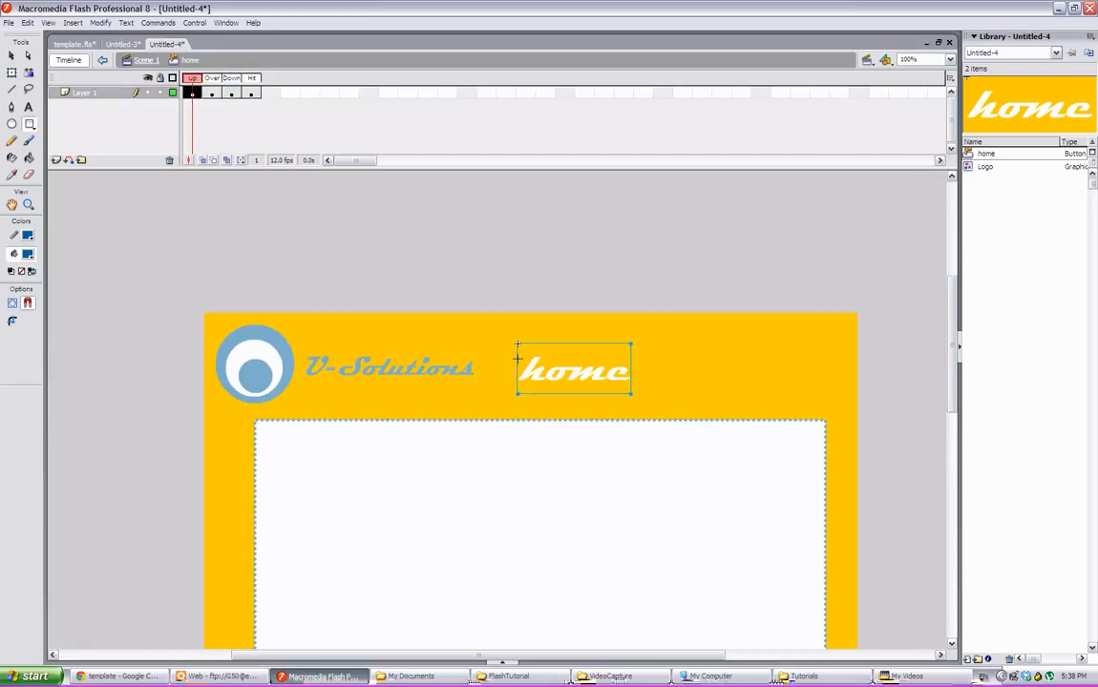
left_click(251, 92)
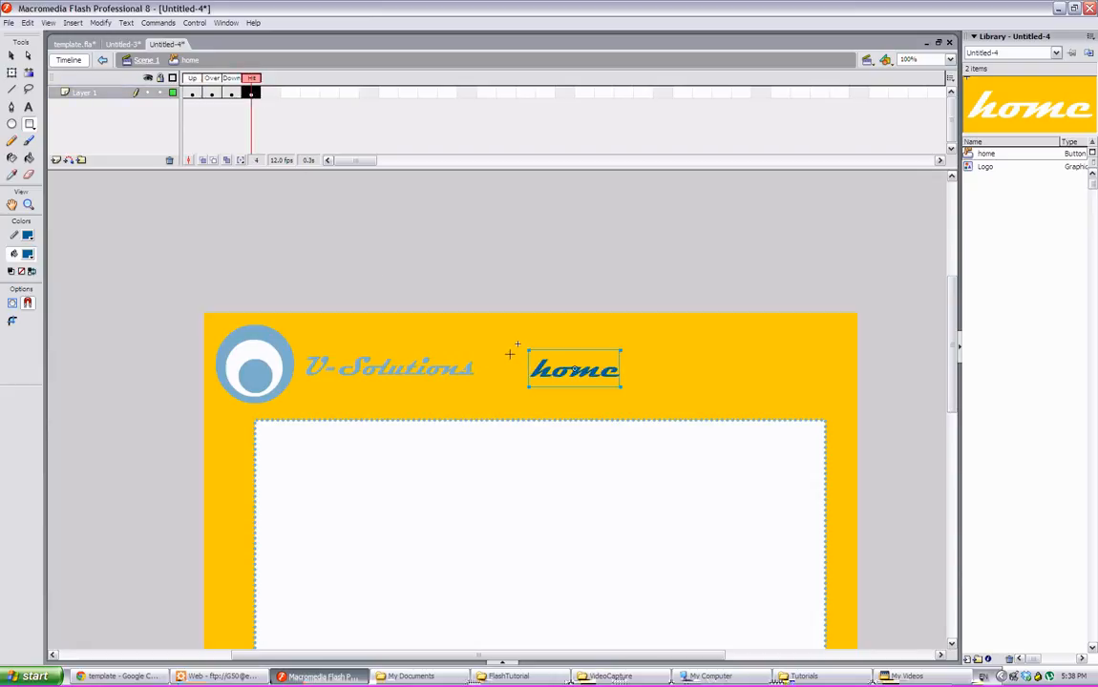
- Copy the Up frame and paste it into the Hit frame
left_click(191, 94)
right_click(191, 93)
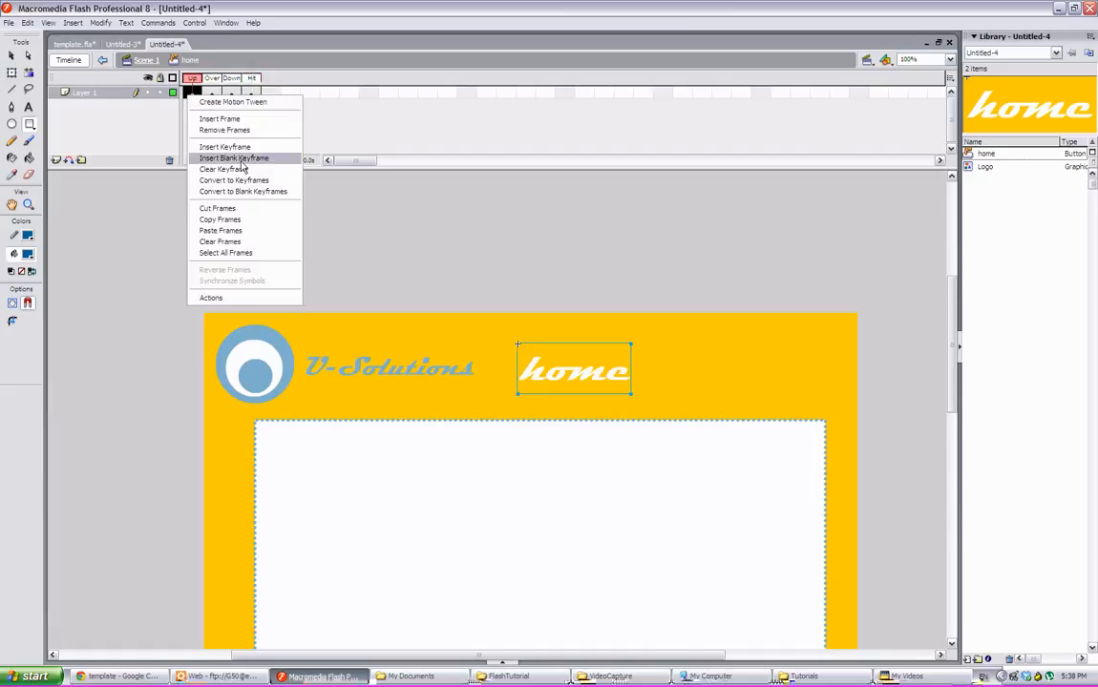
left_click(229, 218)
left_click(251, 94)
right_click(252, 93)
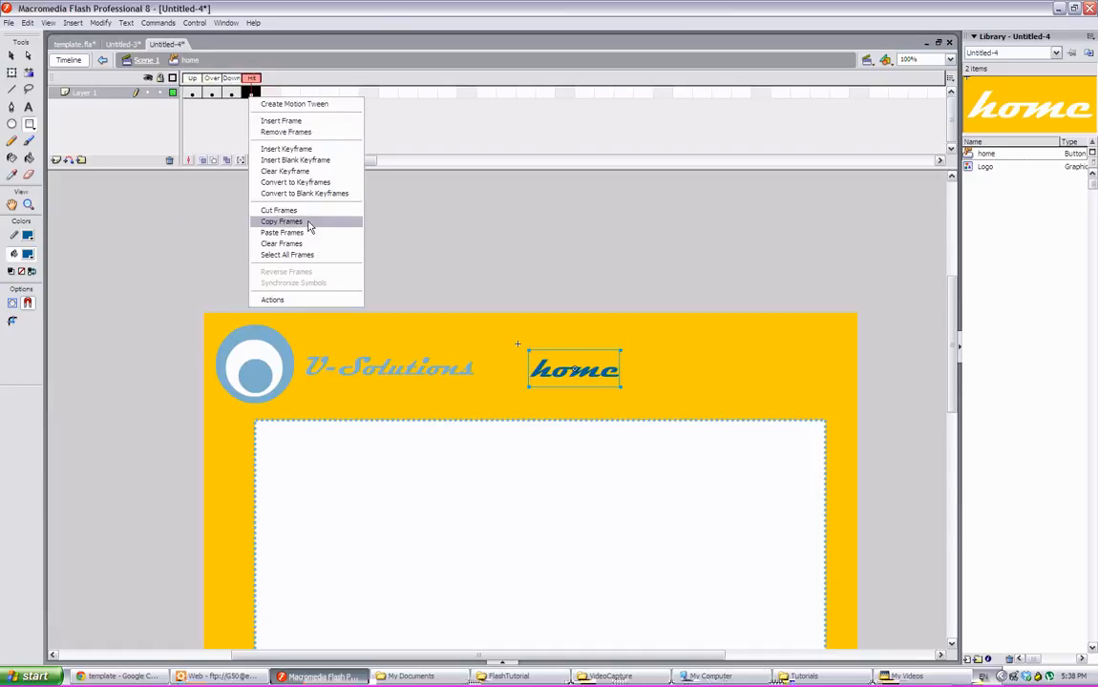
left_click(312, 235)
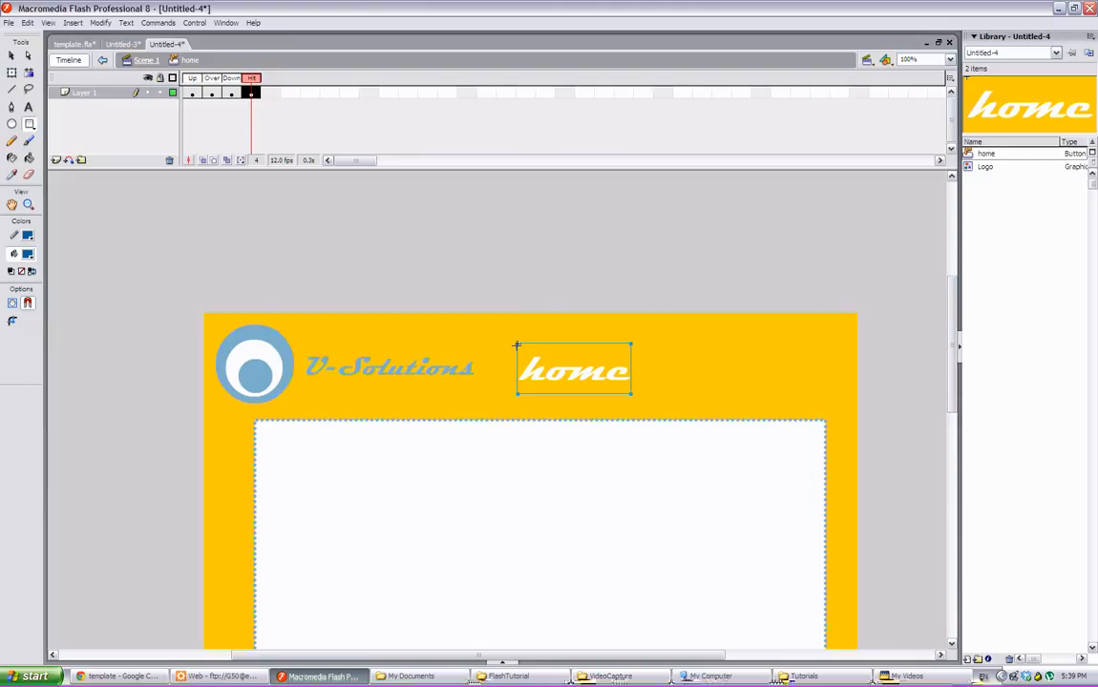
- Draw a filled rectangle covering the home text in the Hit frame as the button's clickable area
left_click_drag(630, 392, 631, 390)
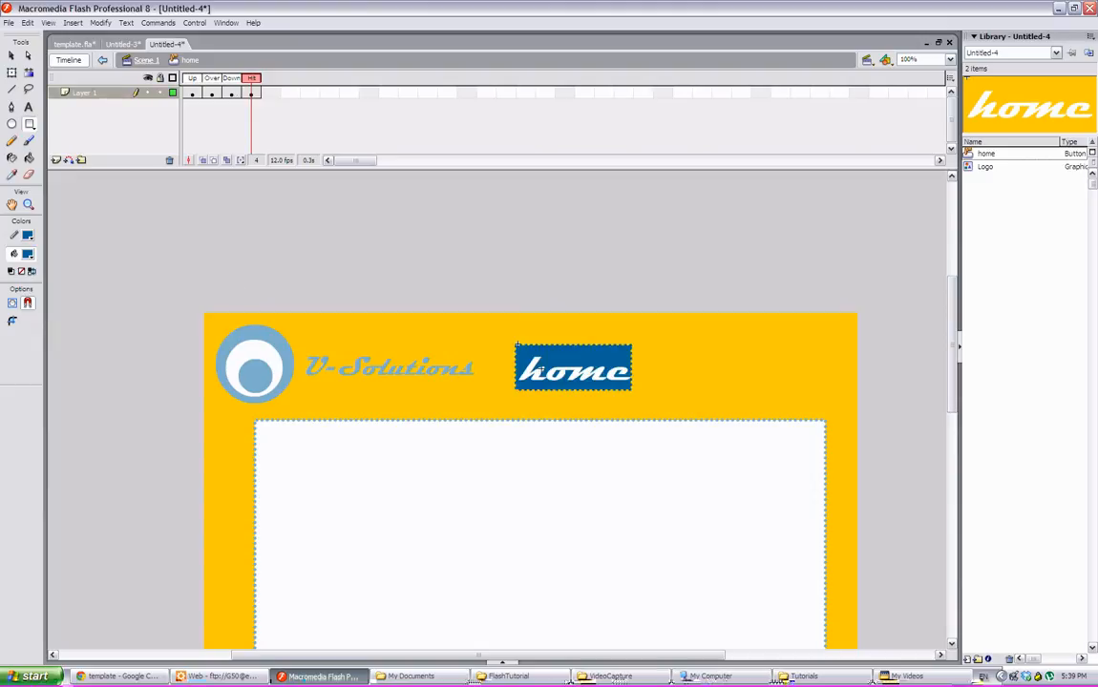
left_click(12, 125)
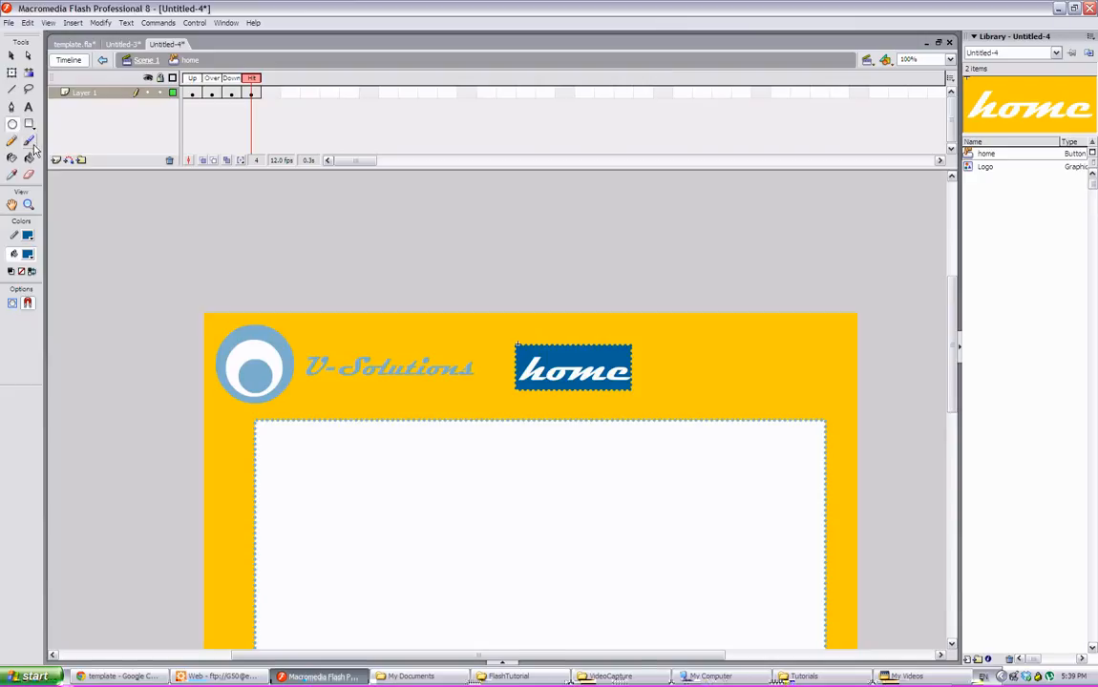
left_click(29, 141)
left_click(11, 124)
left_click(12, 55)
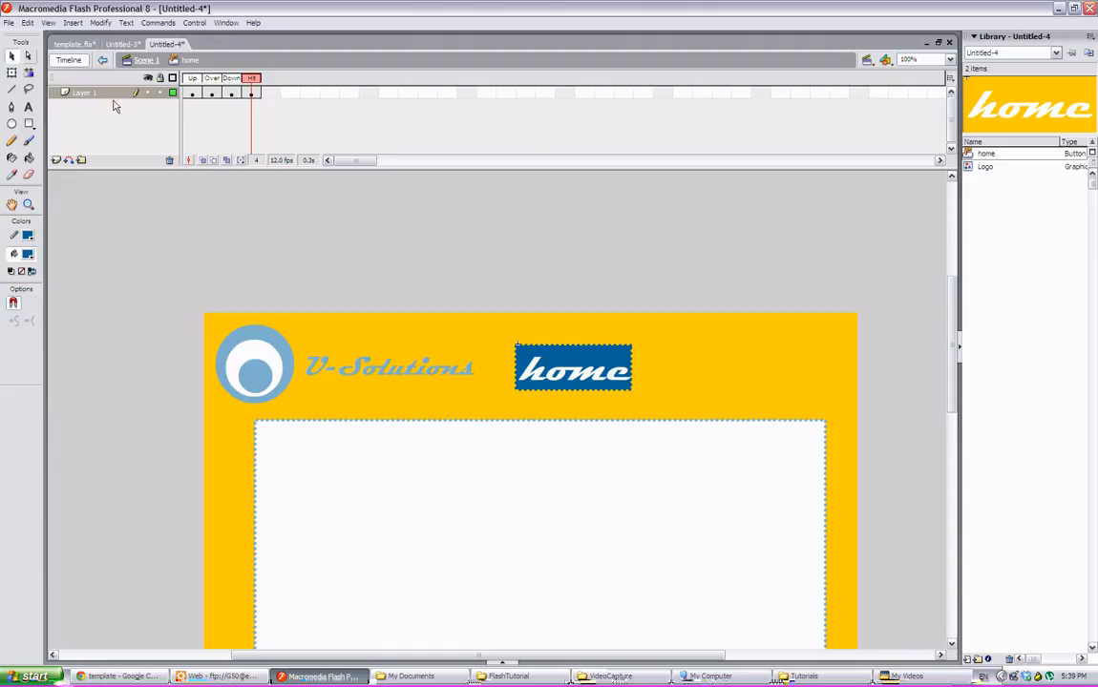
left_click(623, 364)
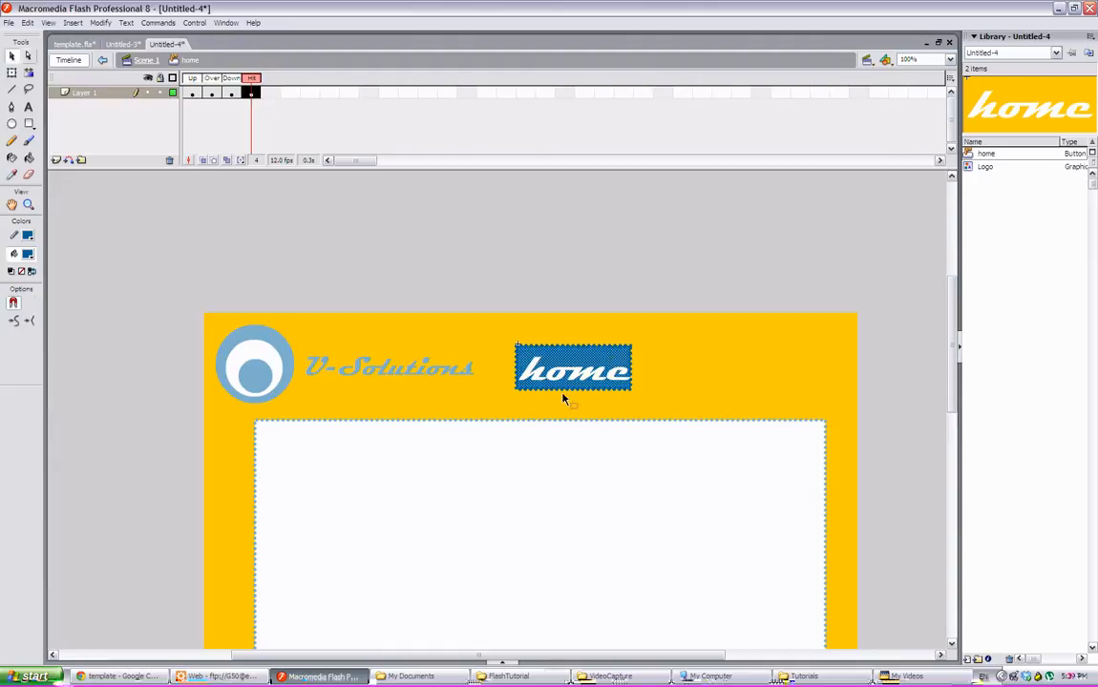
left_click(591, 355)
left_click(558, 283)
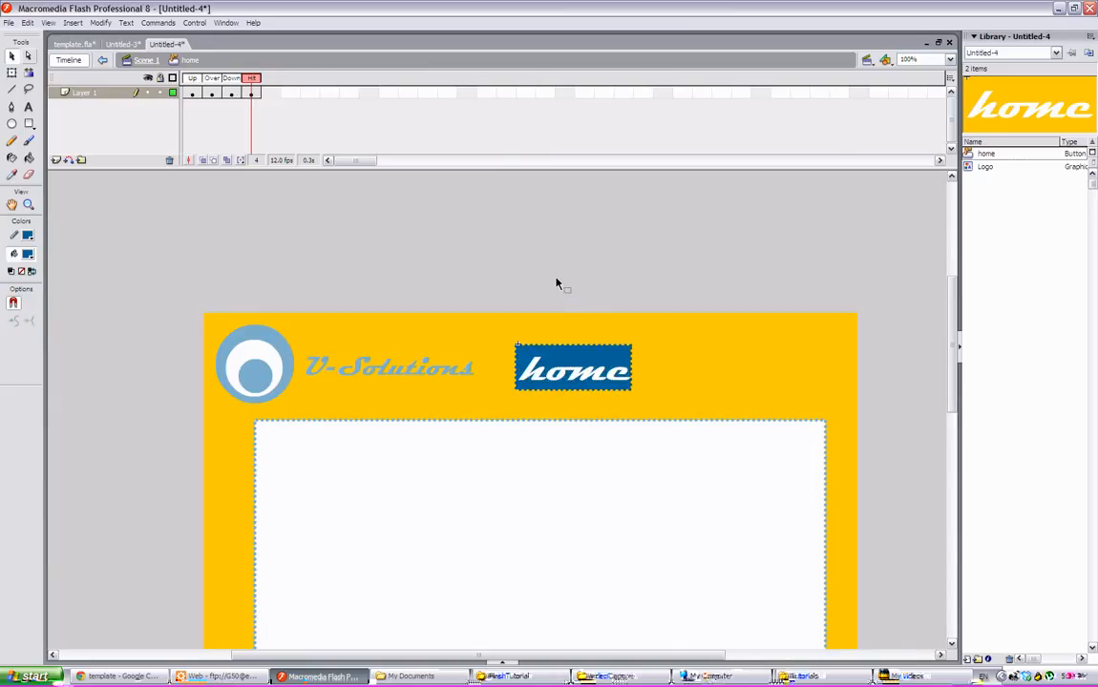
- Return to Scene 1 and test the movie, checking the home button's rollover
left_click(141, 60)
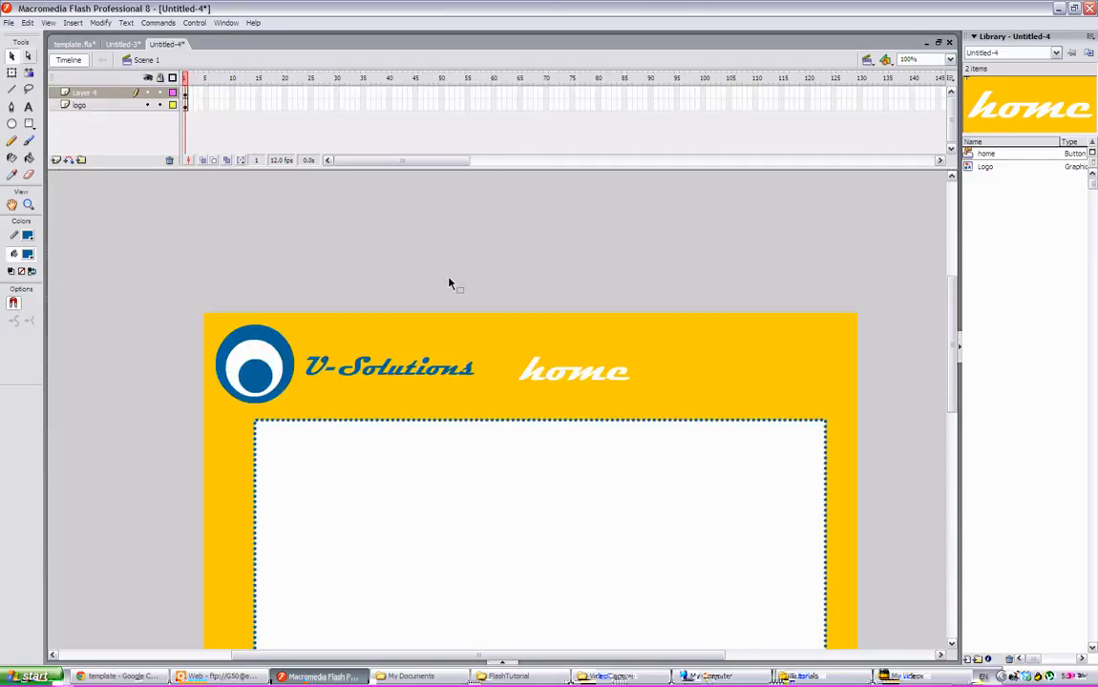
left_click(193, 23)
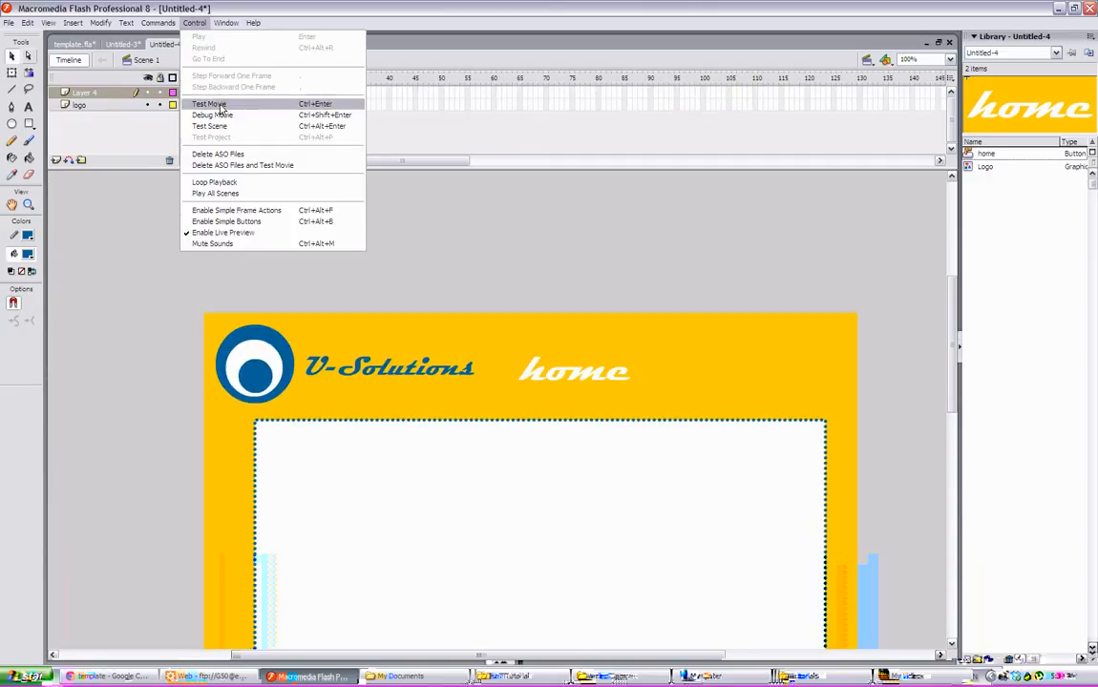
left_click(215, 104)
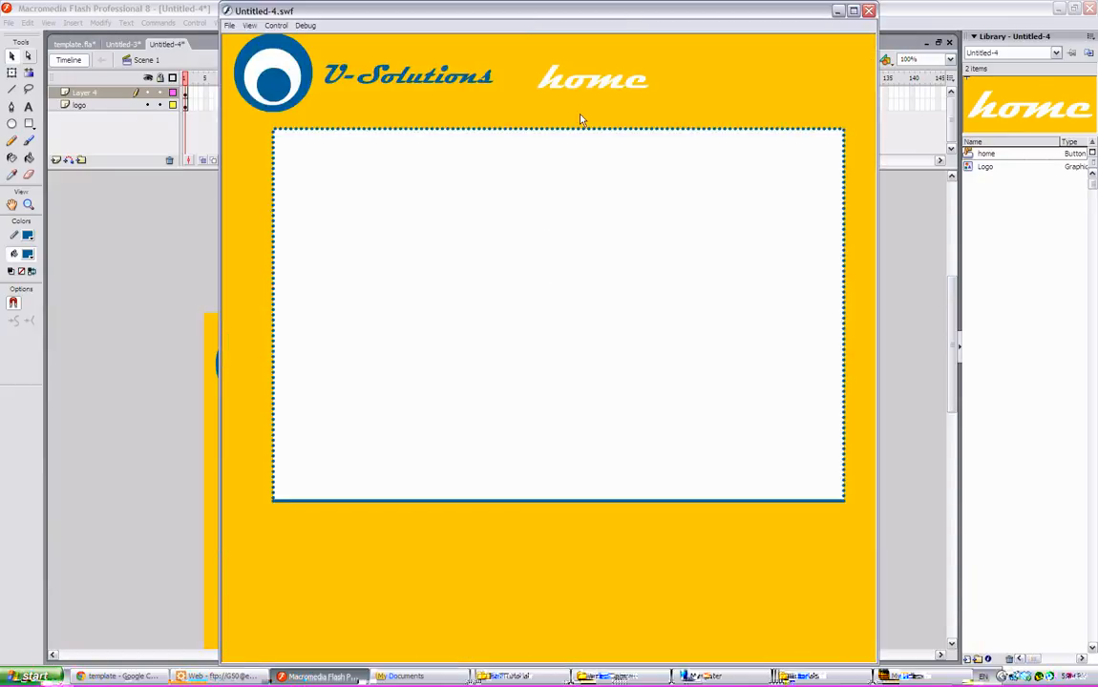
left_click(584, 82)
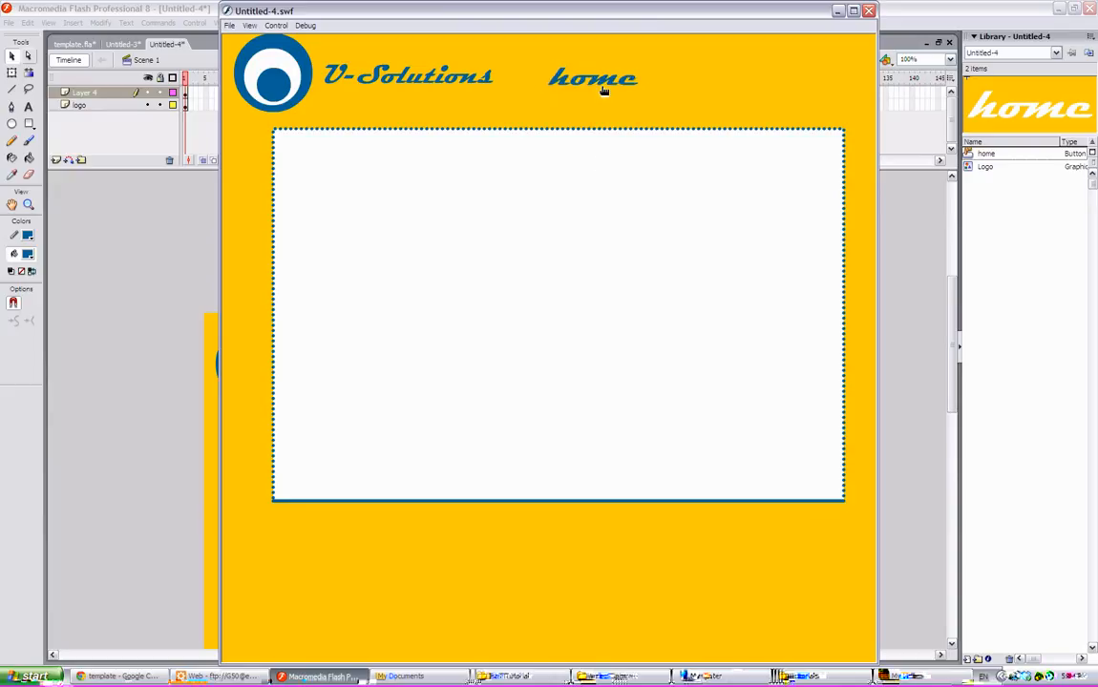
left_click(603, 90)
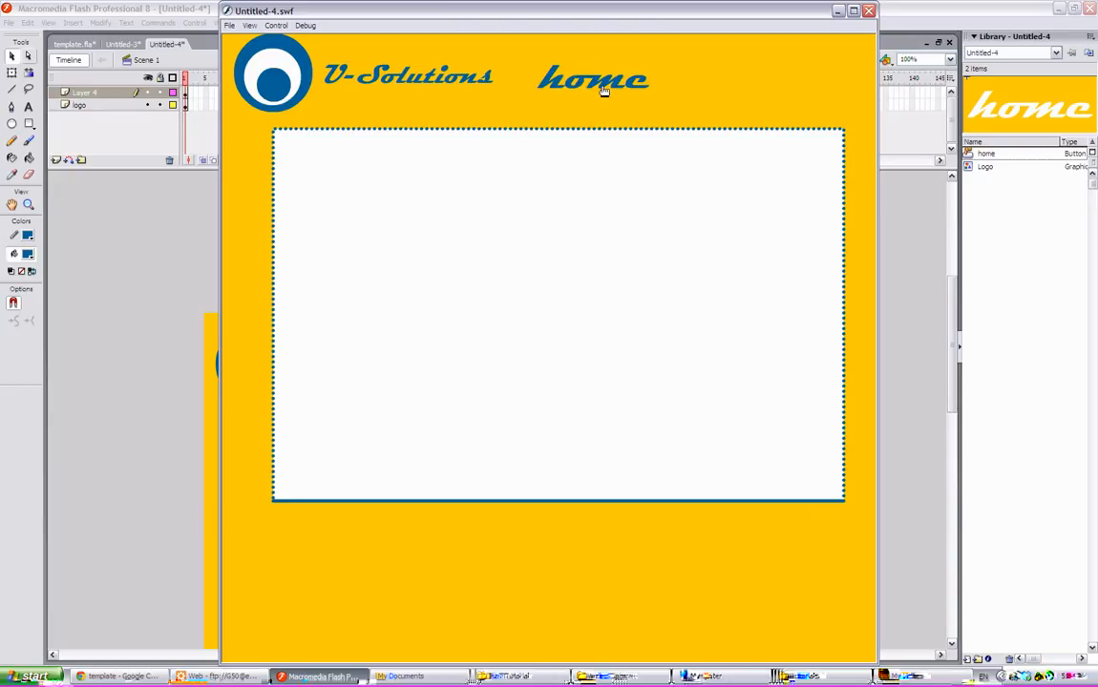
left_click(869, 12)
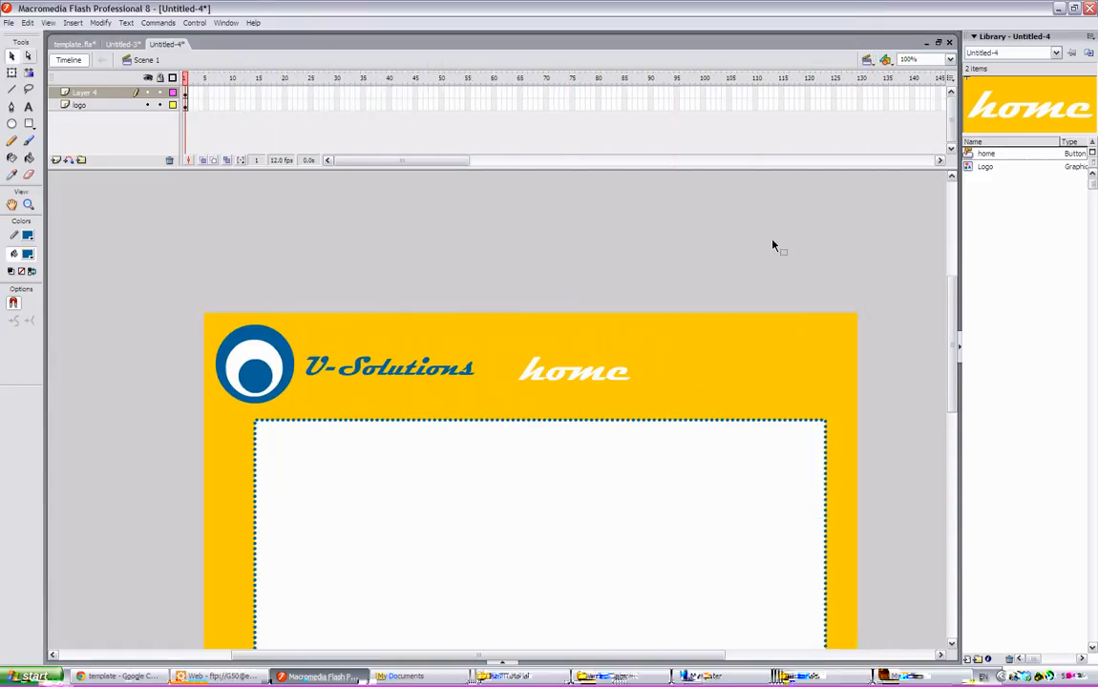
- Select the home button on the stage and add a getURL action to it
scroll(852, 286, "down", 3)
left_click(565, 278)
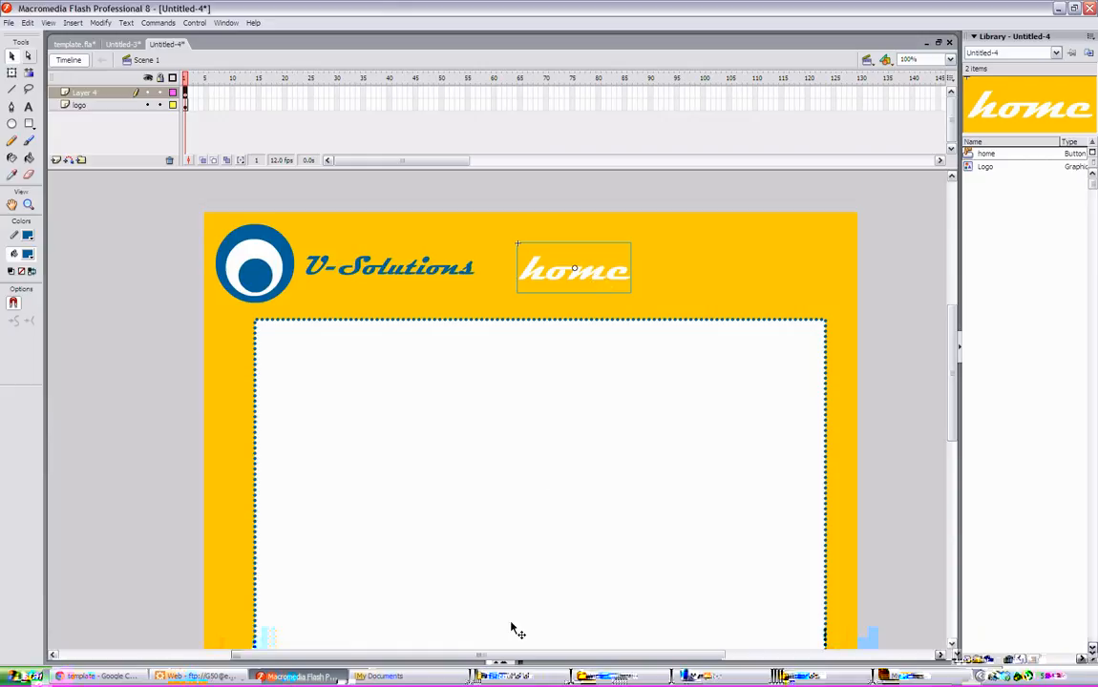
left_click(502, 661)
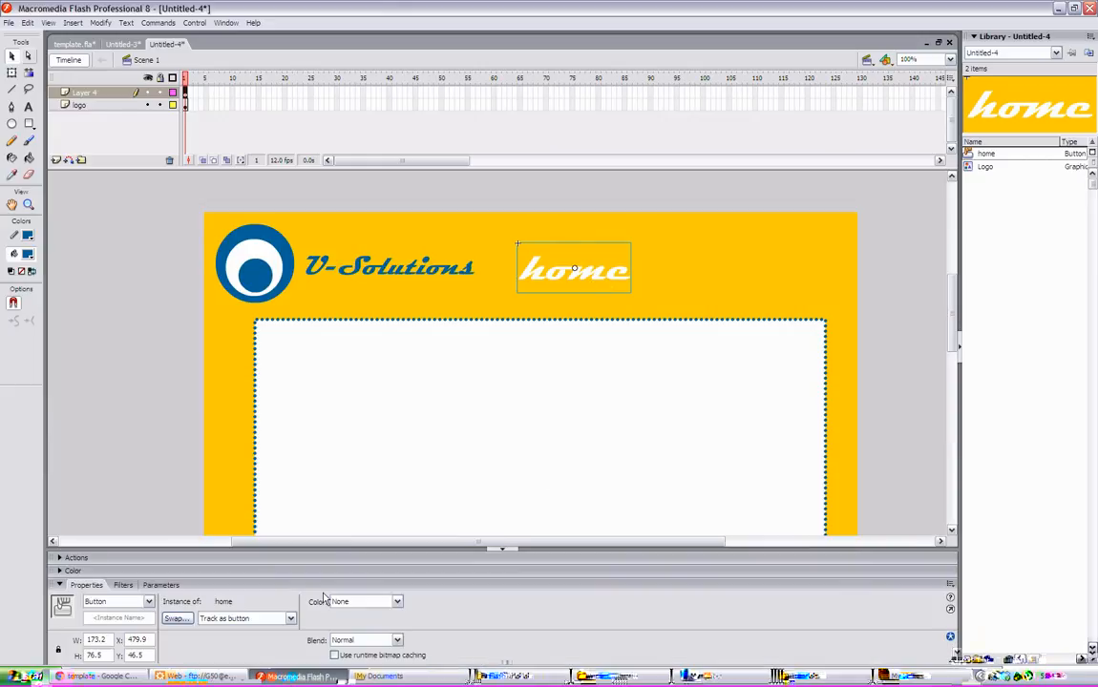
left_click(69, 559)
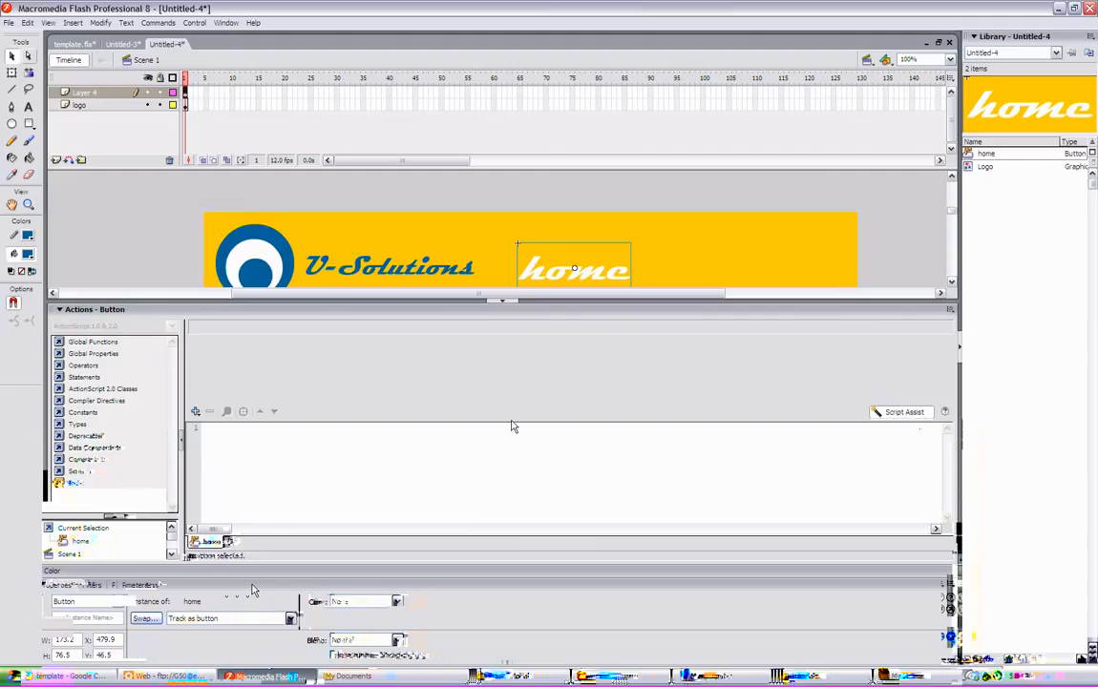
left_click(197, 412)
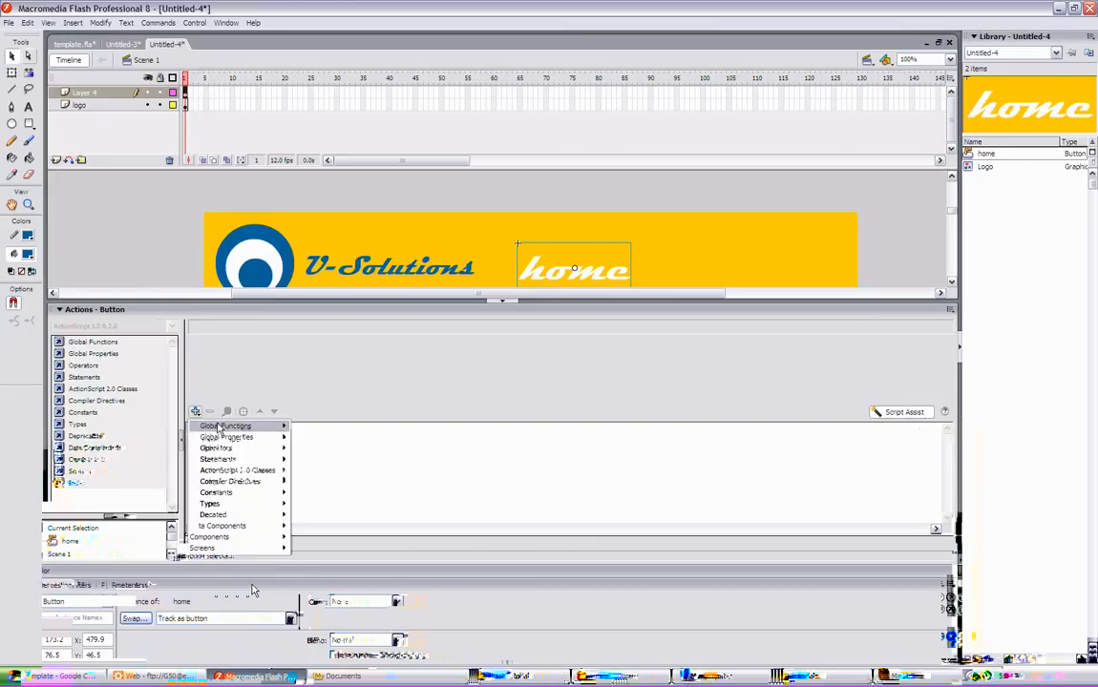
mouse_move(243, 426)
mouse_move(334, 438)
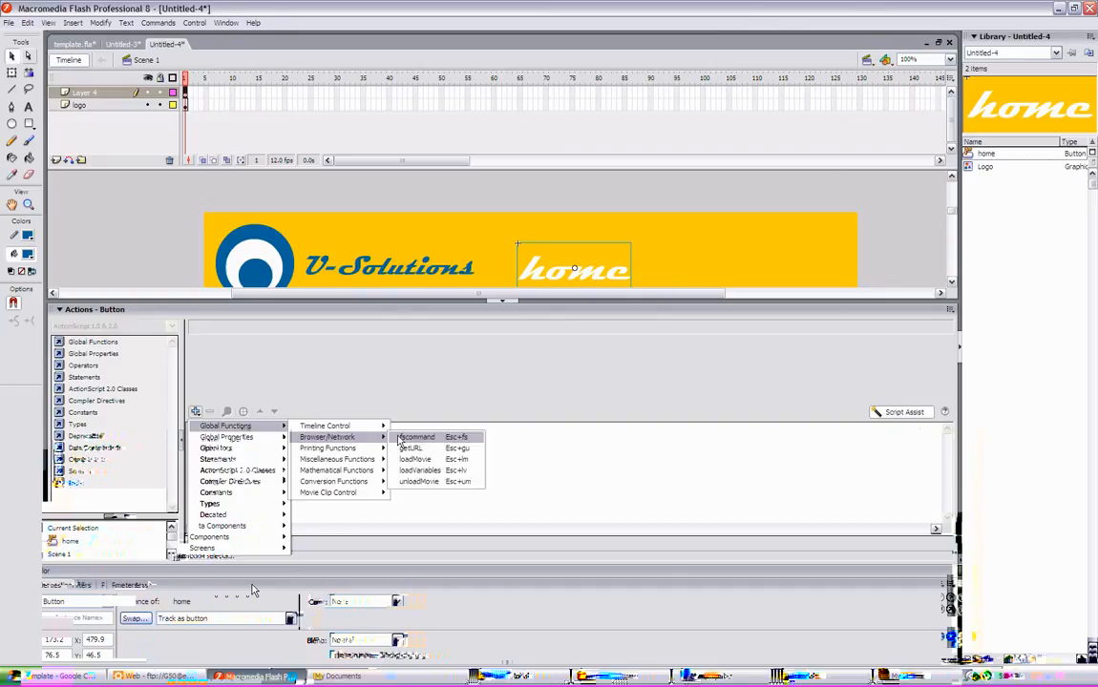
left_click(412, 449)
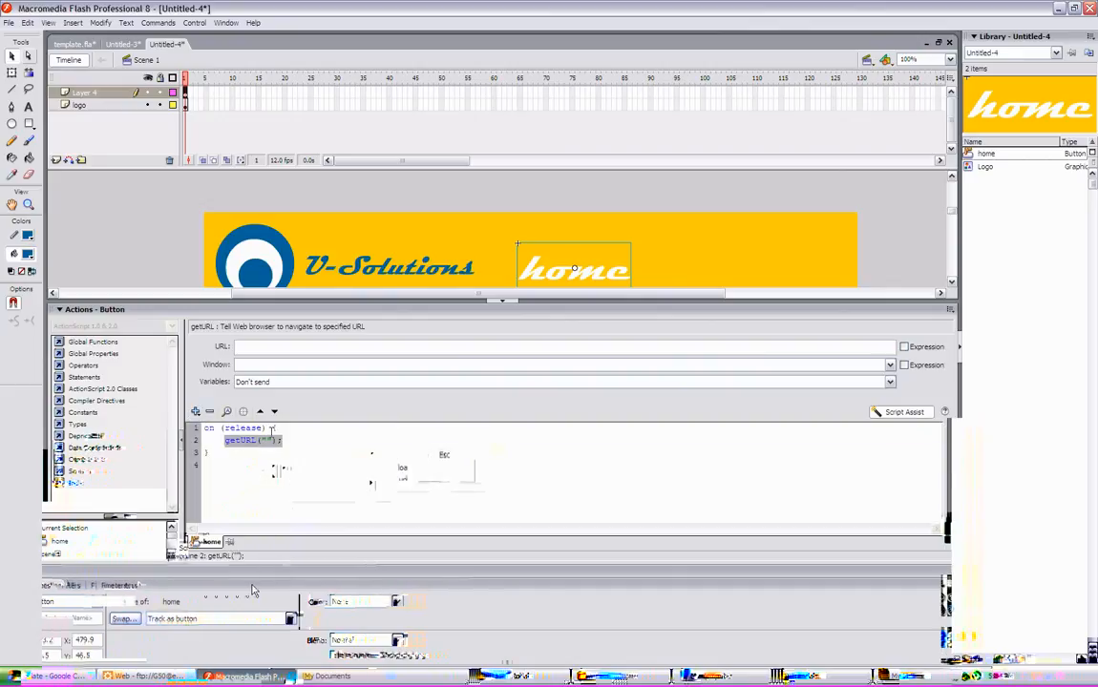
left_click(285, 347)
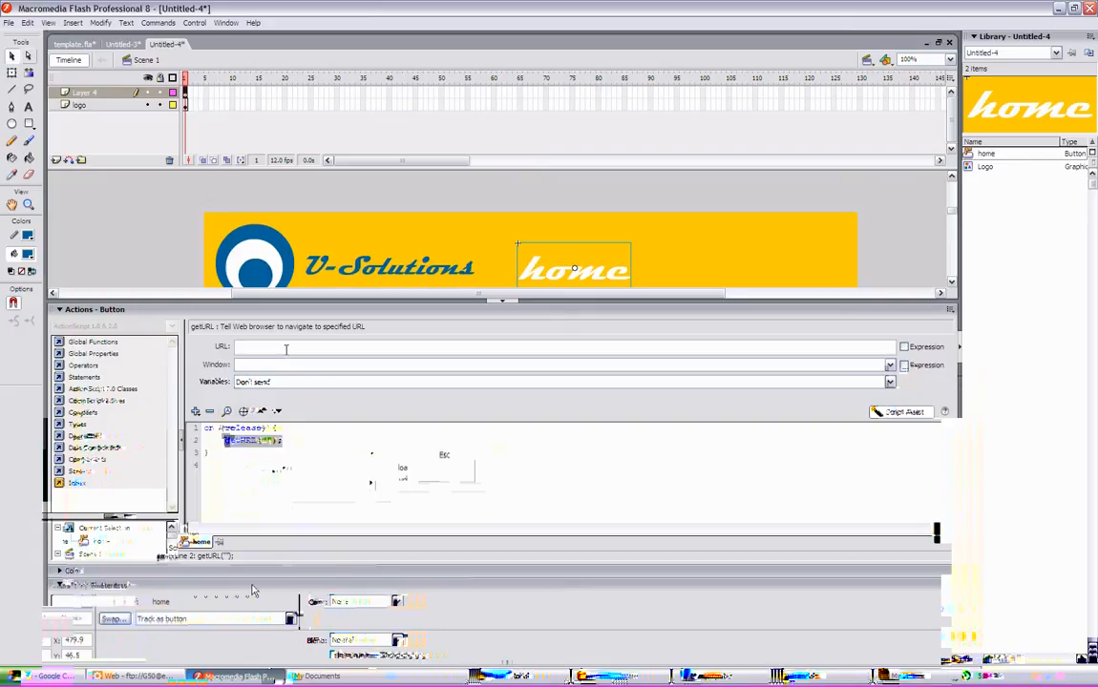
type("http://")
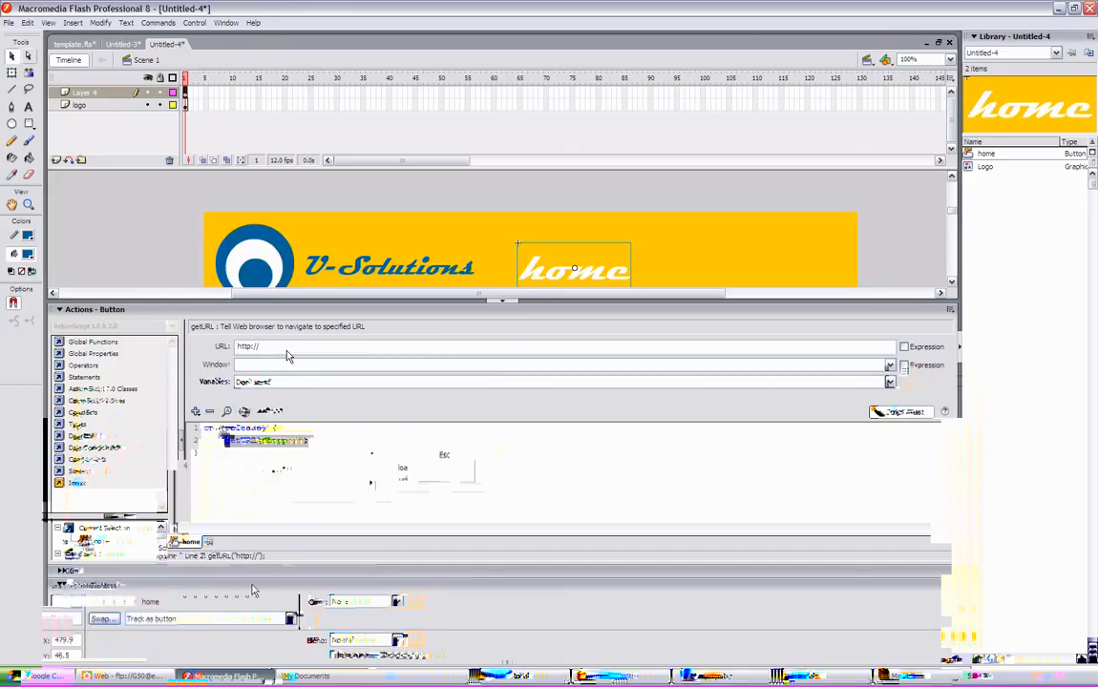
type("www.uott")
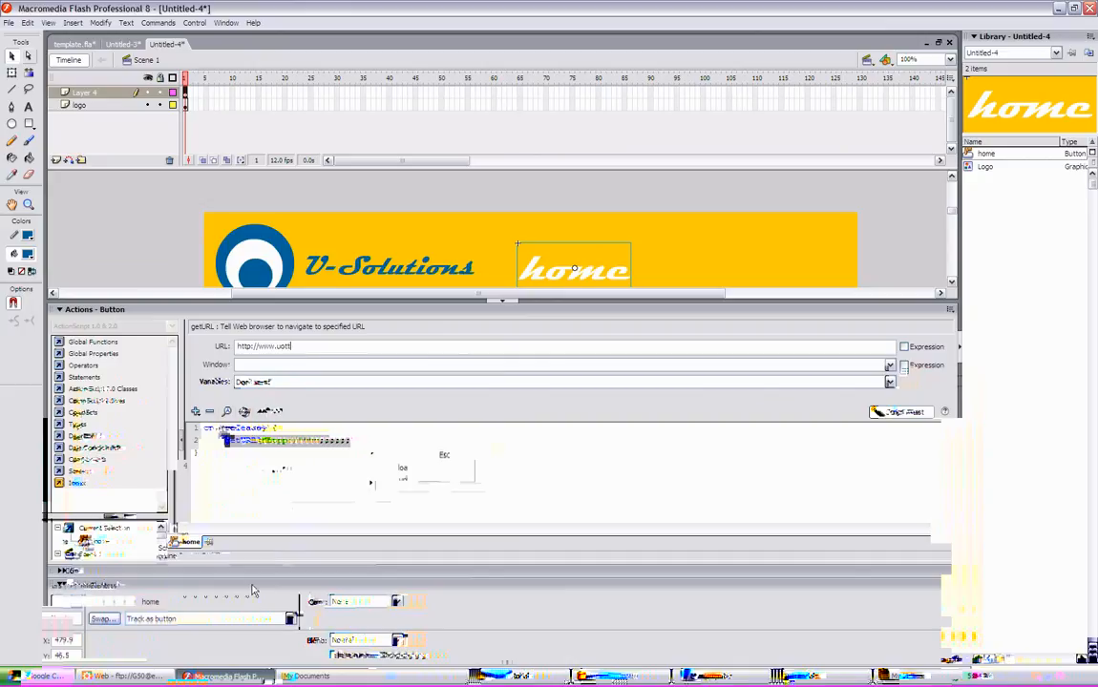
type("awa.ca")
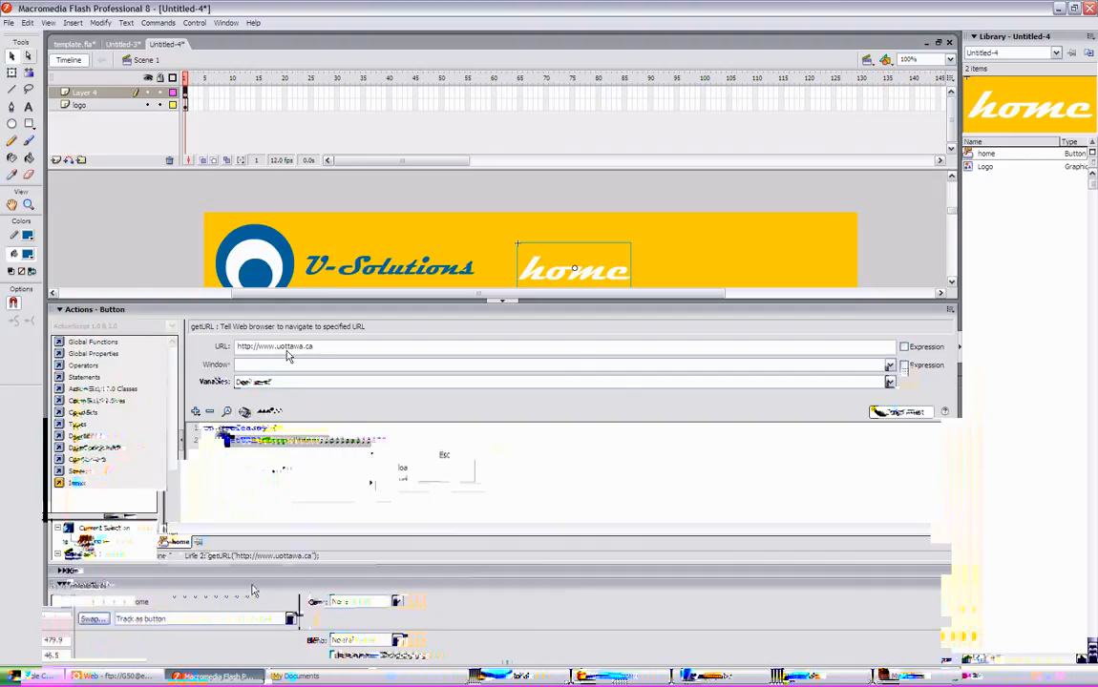
- Set the getURL target window to _blank and collapse the Actions panel
left_click(312, 364)
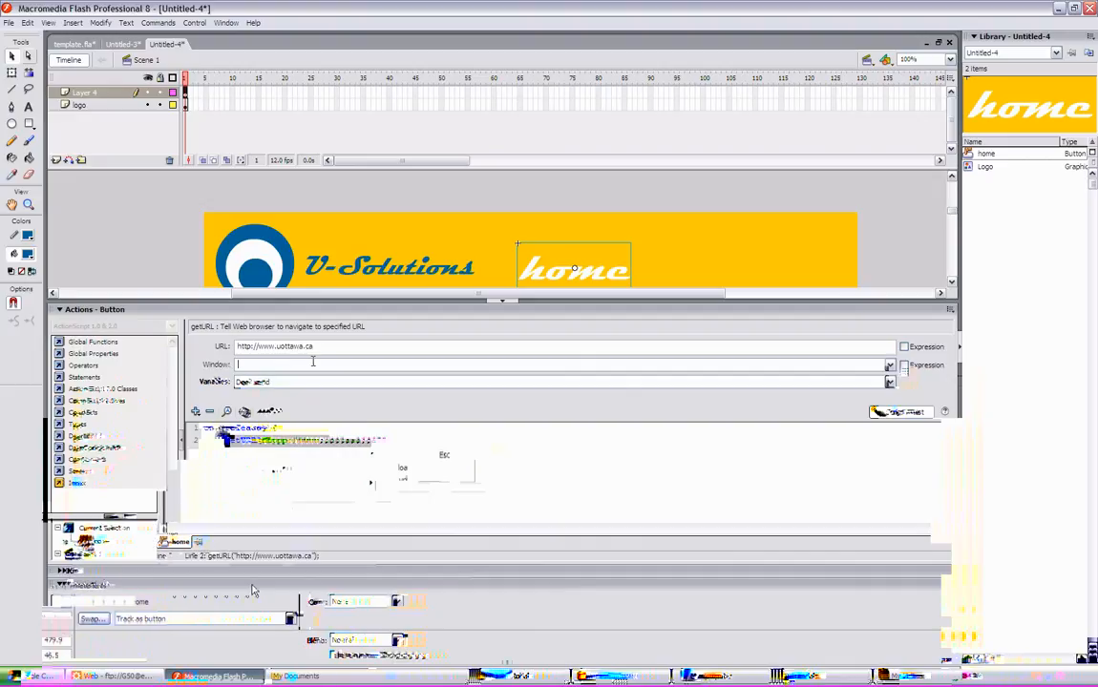
left_click(888, 366)
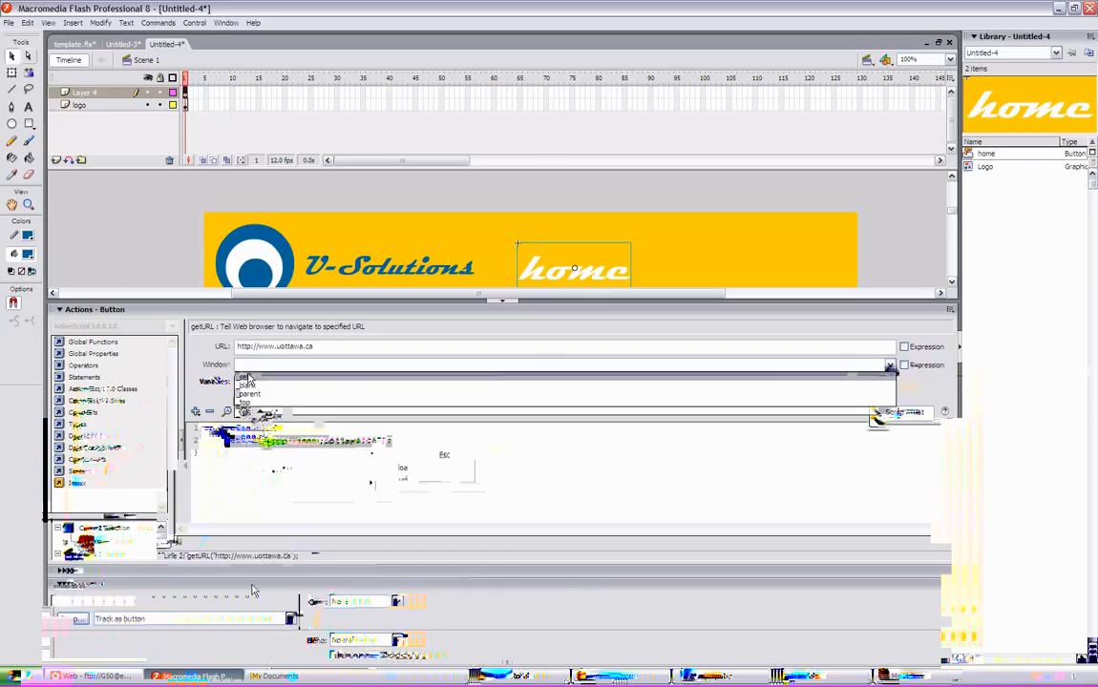
left_click(246, 385)
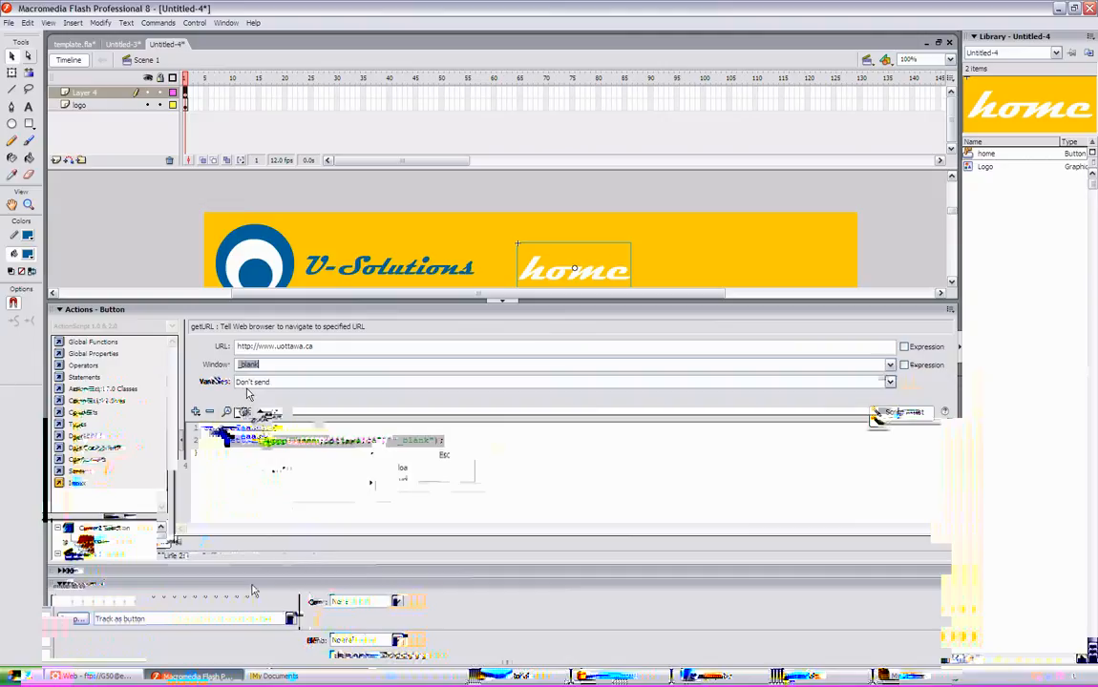
left_click(454, 439)
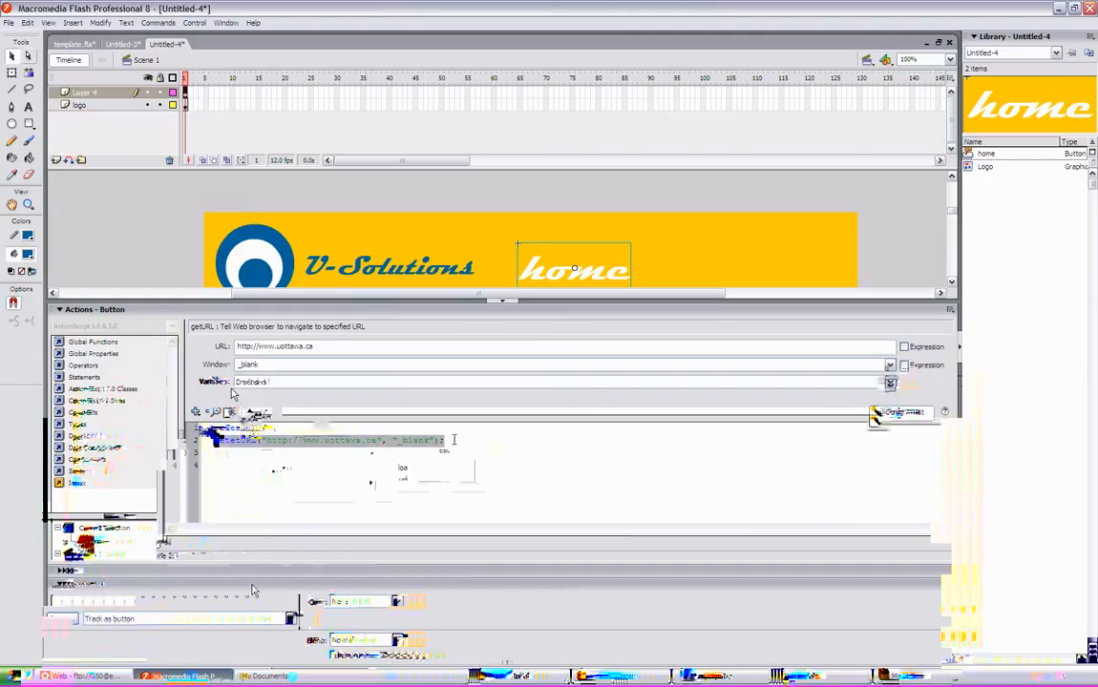
left_click(509, 307)
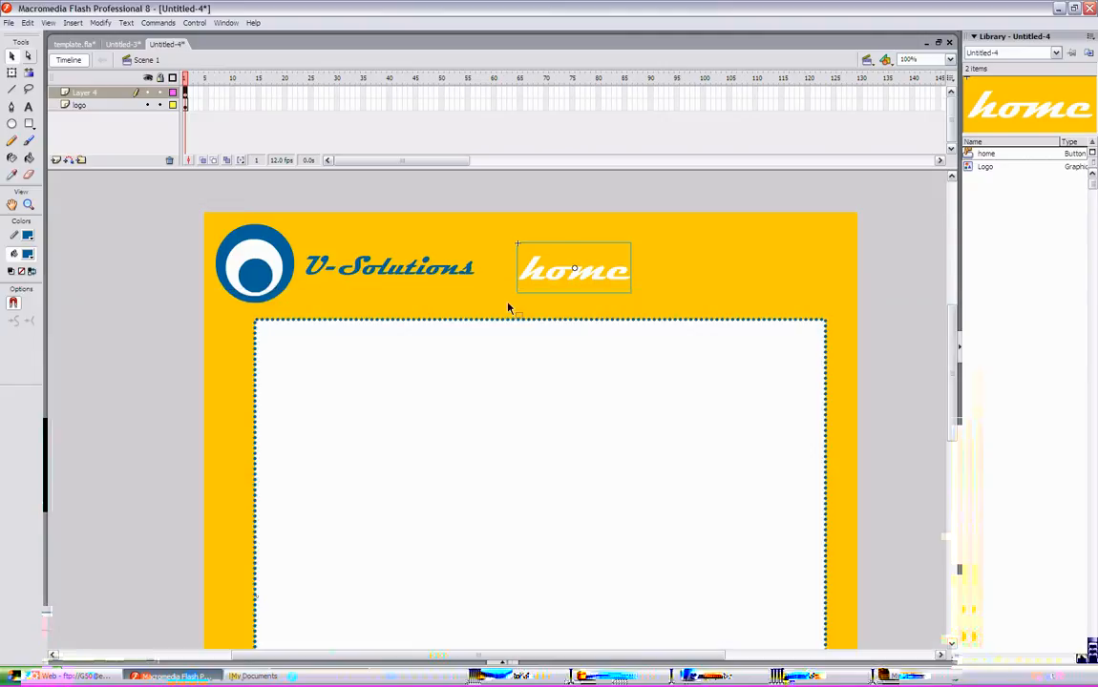
- Save the document as site_wireframe.fla in the FlashTutorial folder
left_click(8, 22)
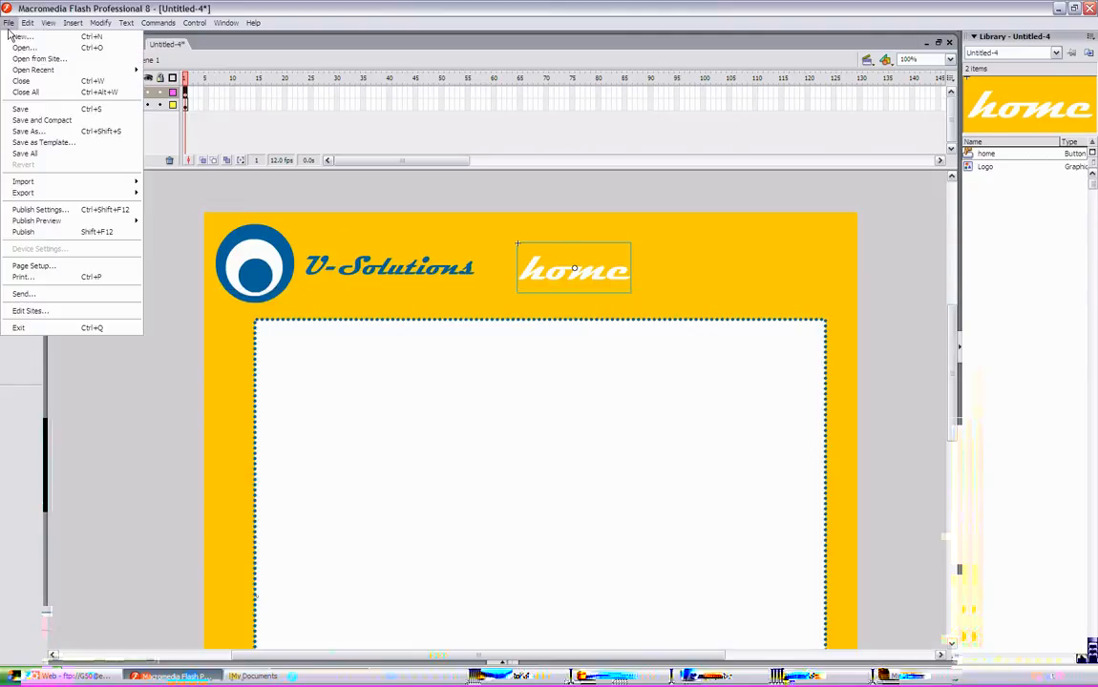
left_click(31, 133)
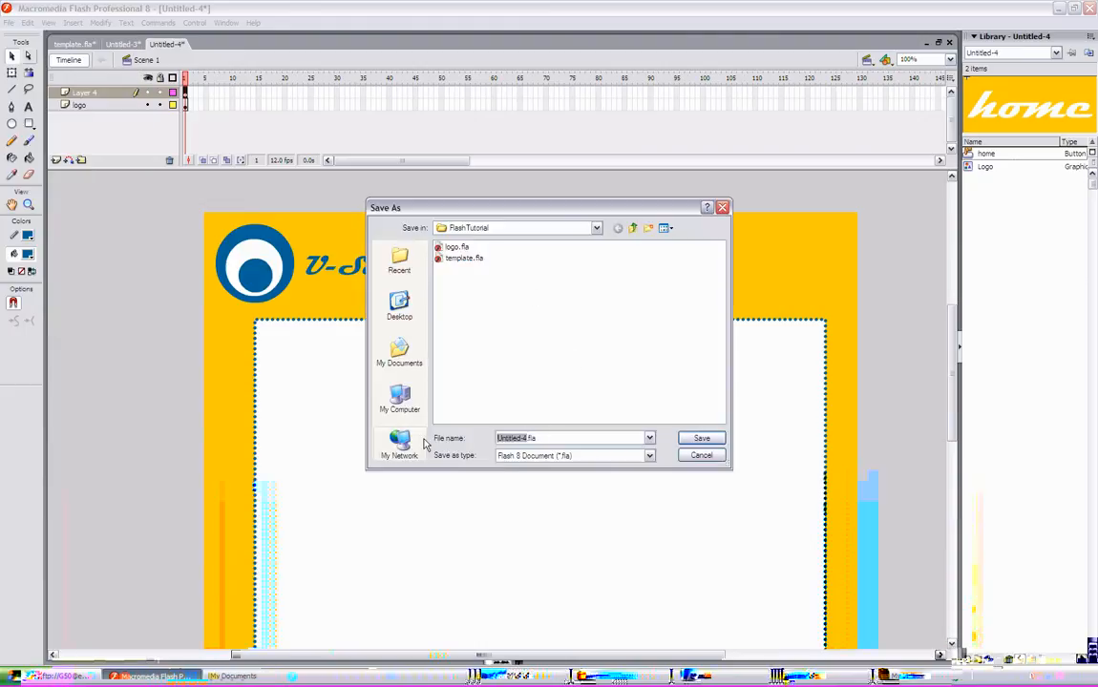
type("s")
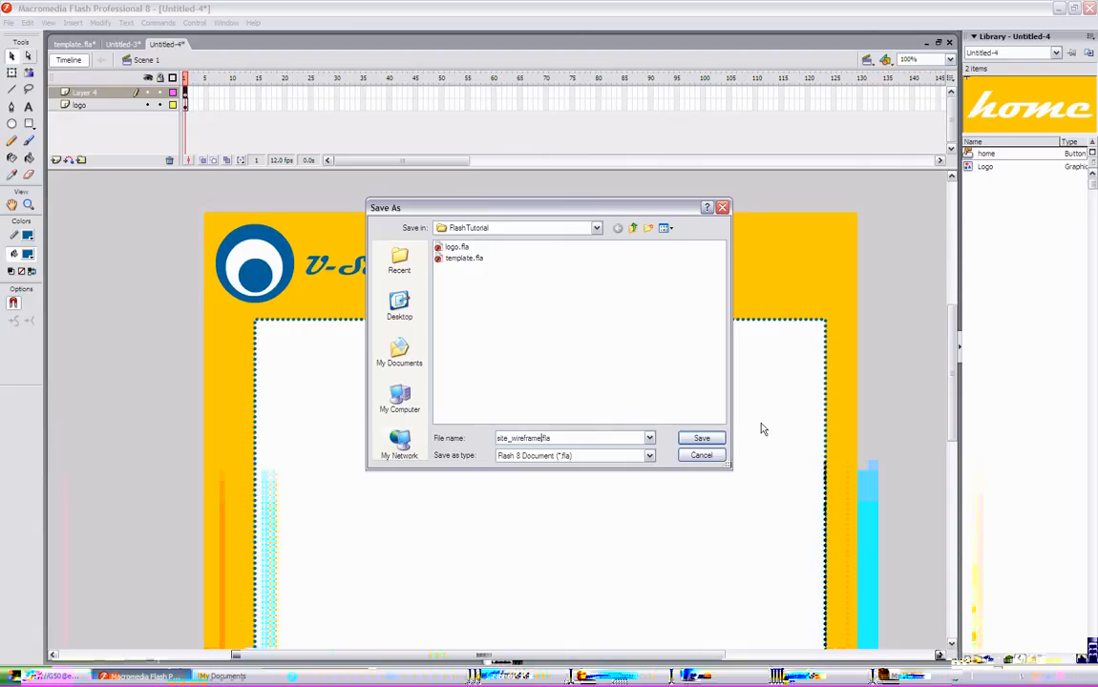
left_click(701, 438)
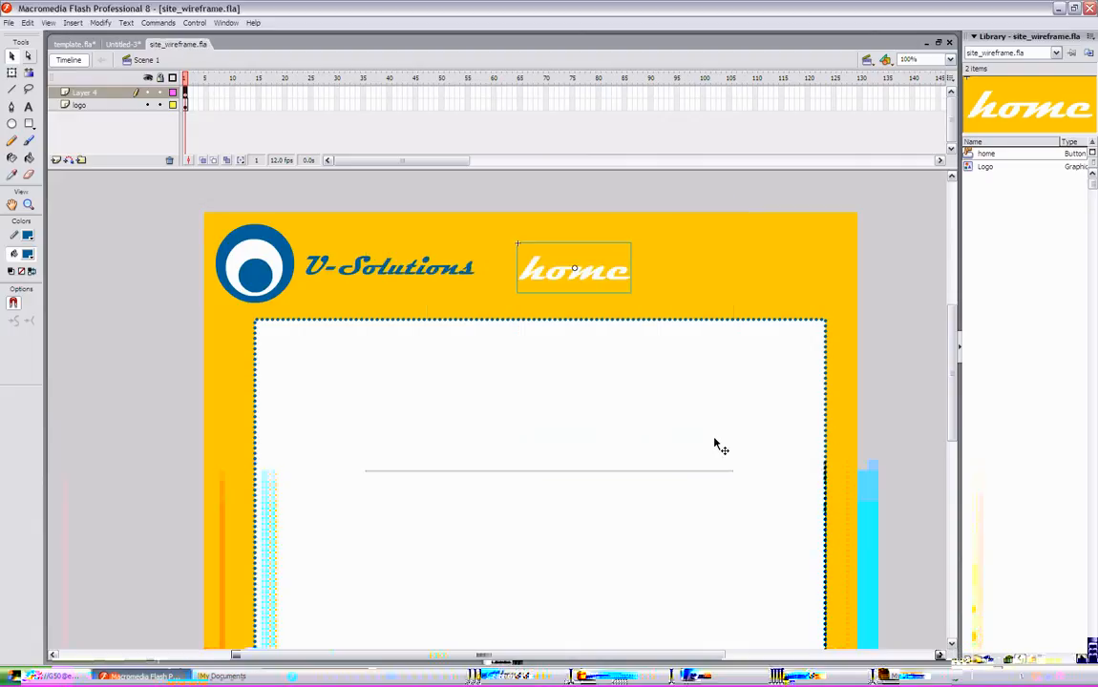
- Deselect the button and publish the movie
left_click(899, 289)
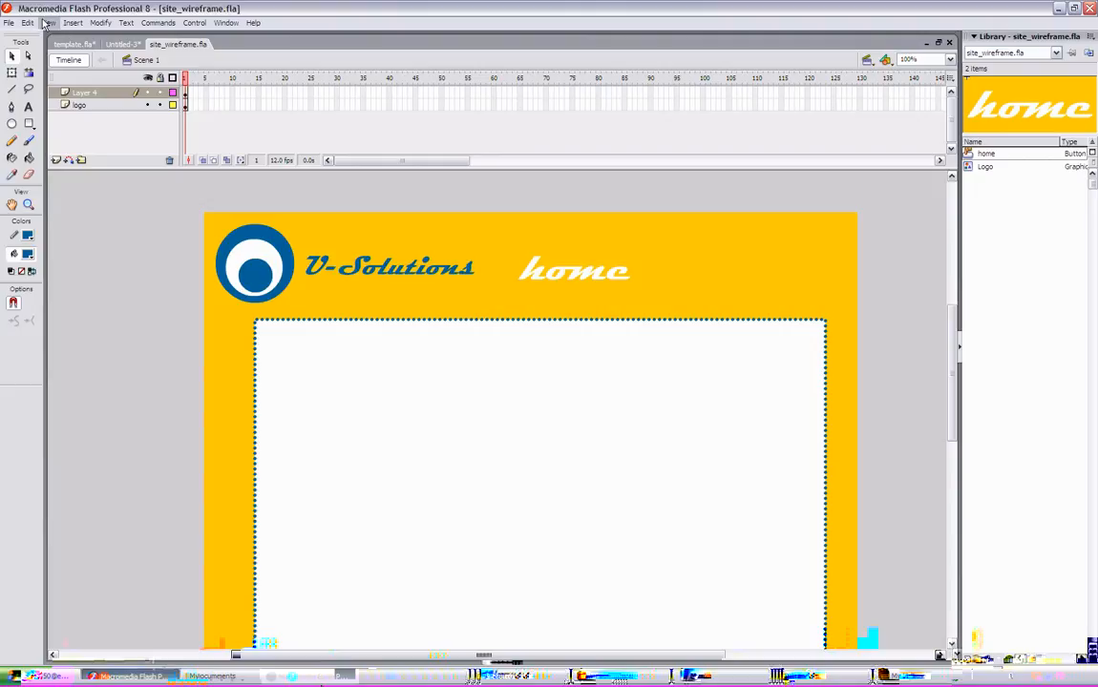
left_click(10, 22)
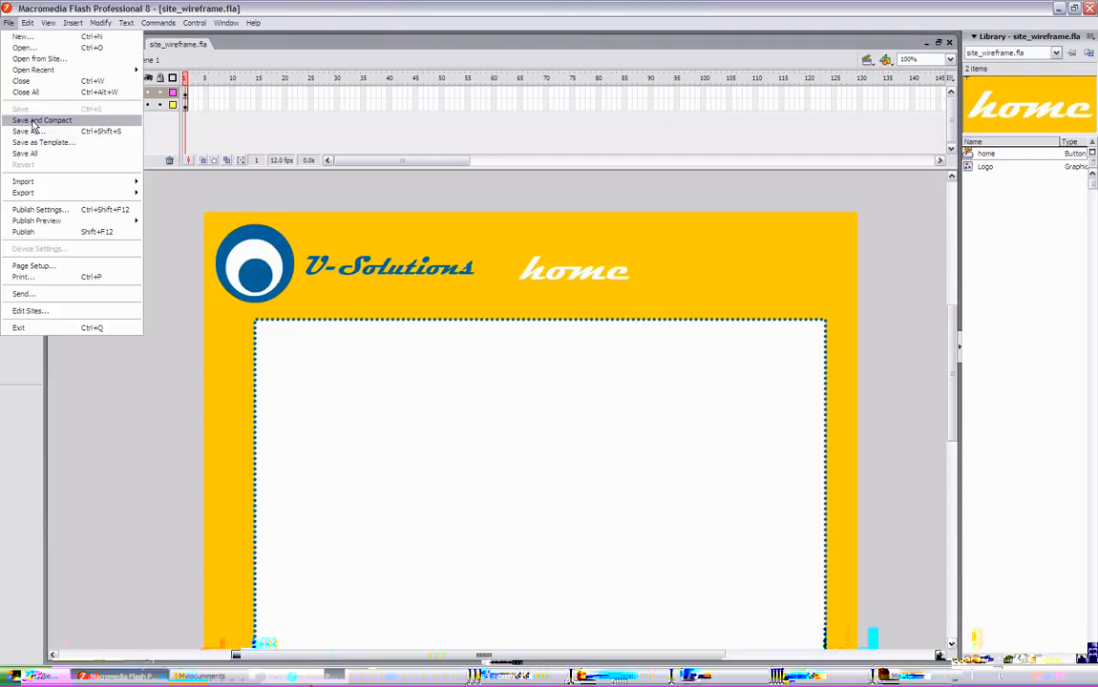
left_click(42, 233)
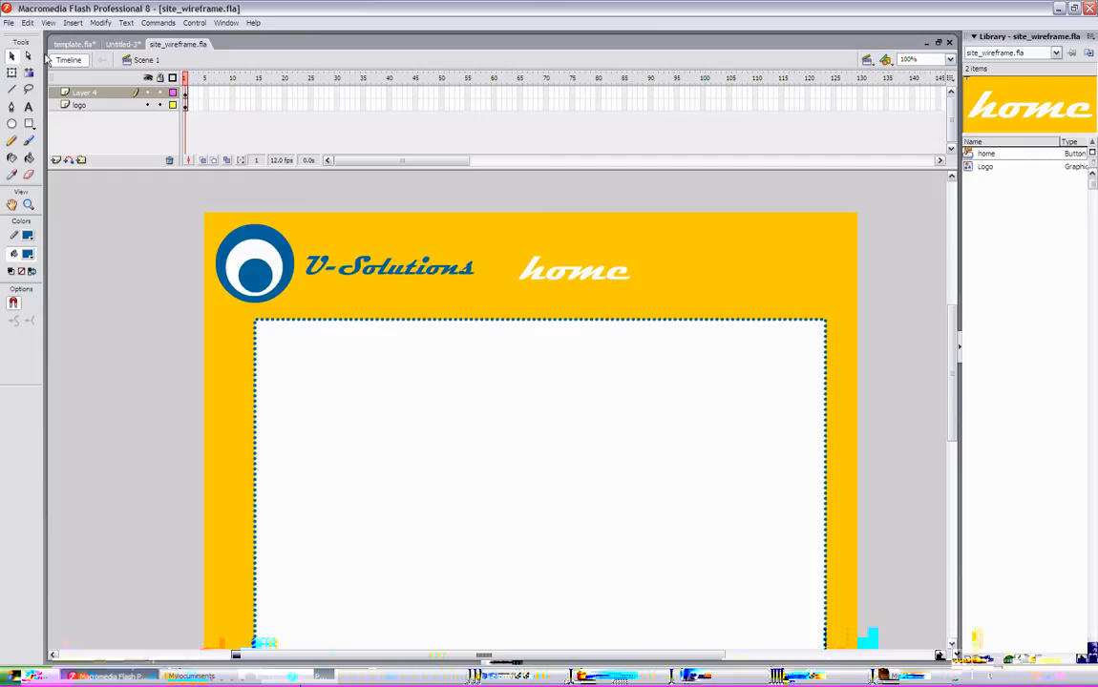
- Open the Publish Settings to review the output formats, then close the dialog
left_click(10, 23)
left_click(30, 204)
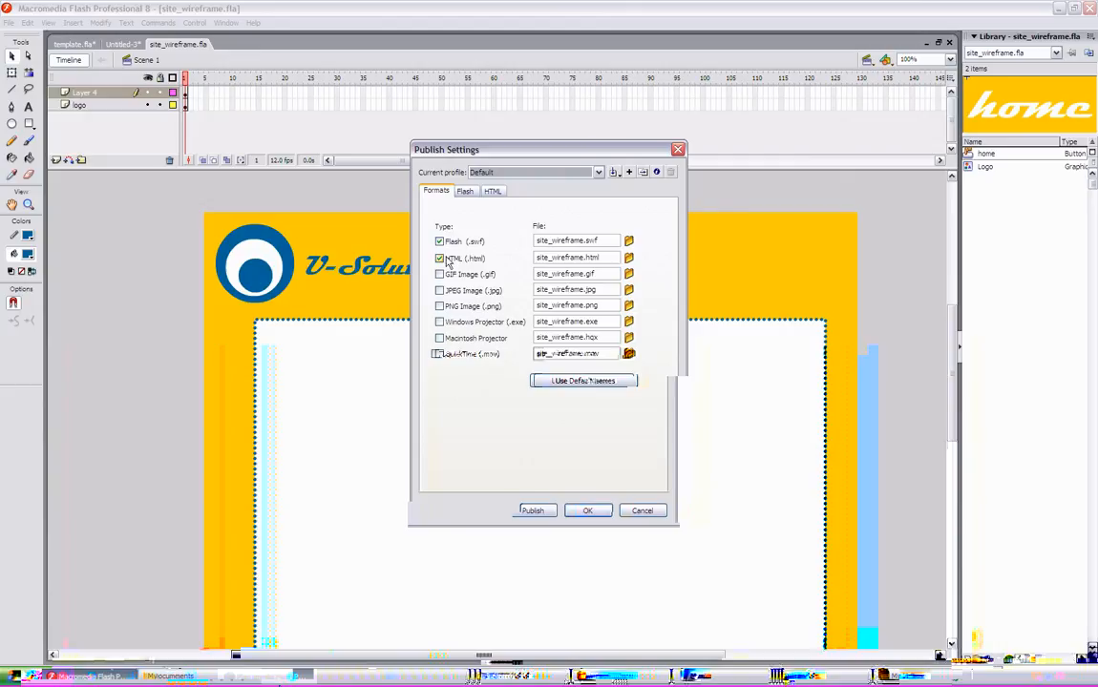
left_click(678, 149)
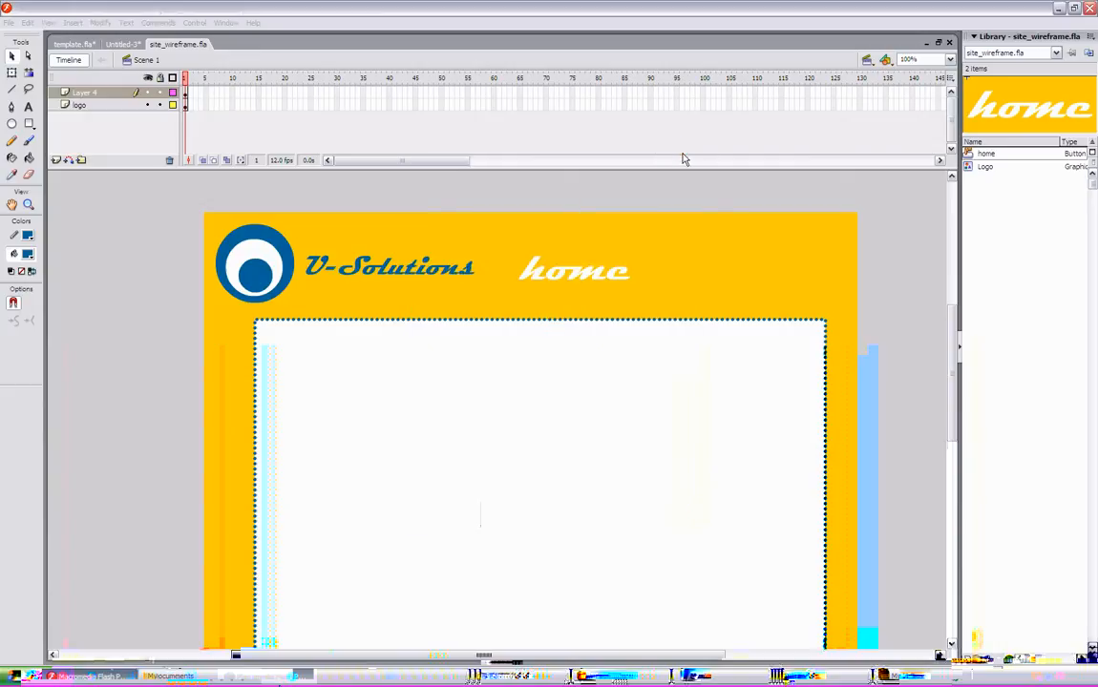
left_click(805, 675)
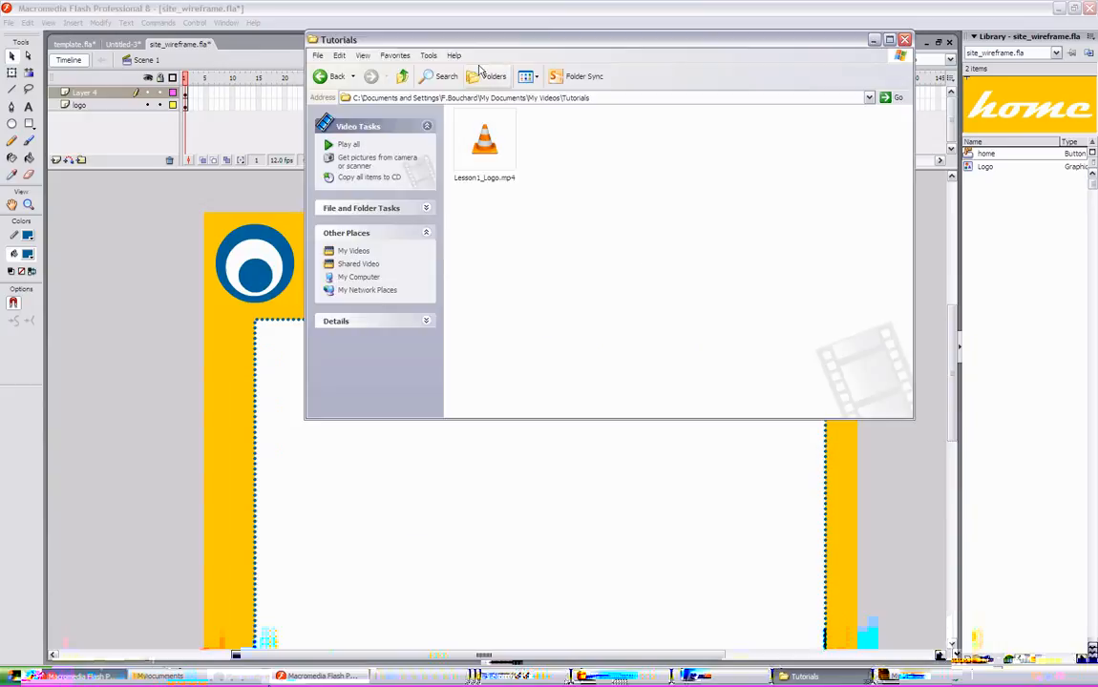
left_click(402, 77)
left_click(401, 76)
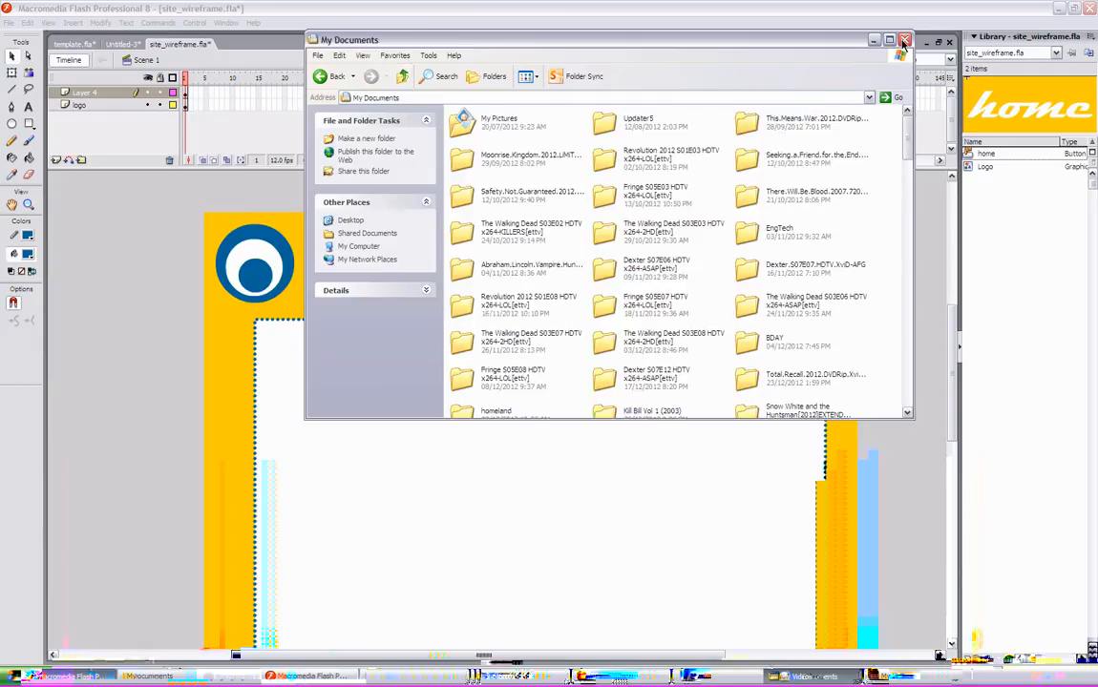
left_click(904, 42)
left_click(24, 675)
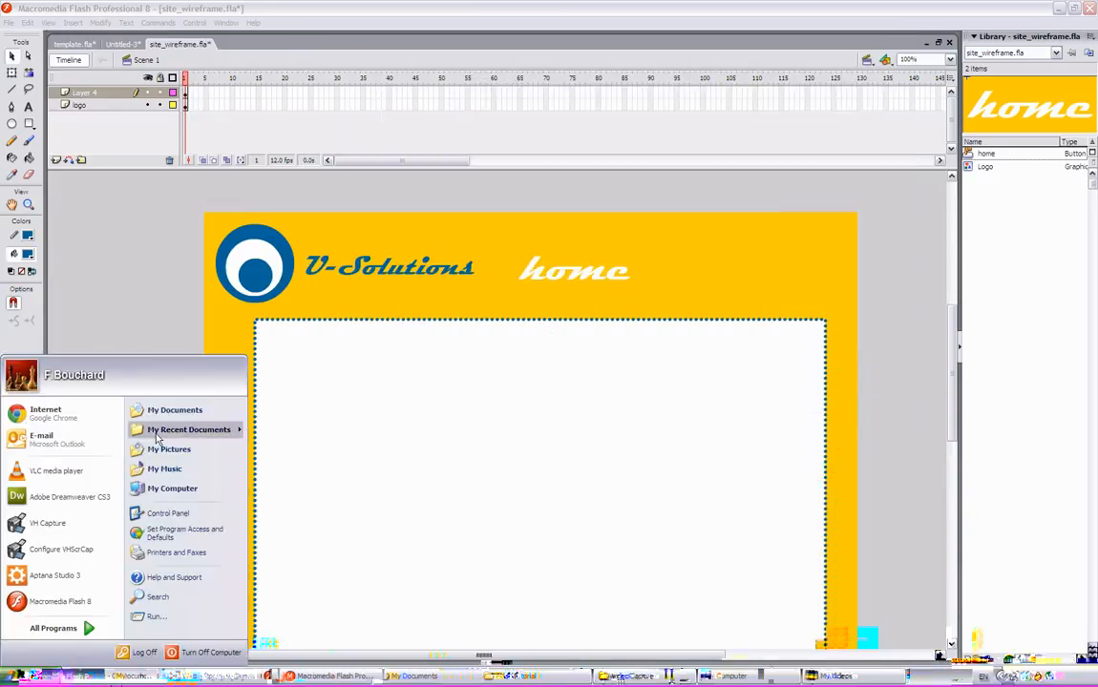
- Minimize Flash, open the desktop FlashTutorial folder and open site_wireframe.html in the web browser
left_click(1055, 10)
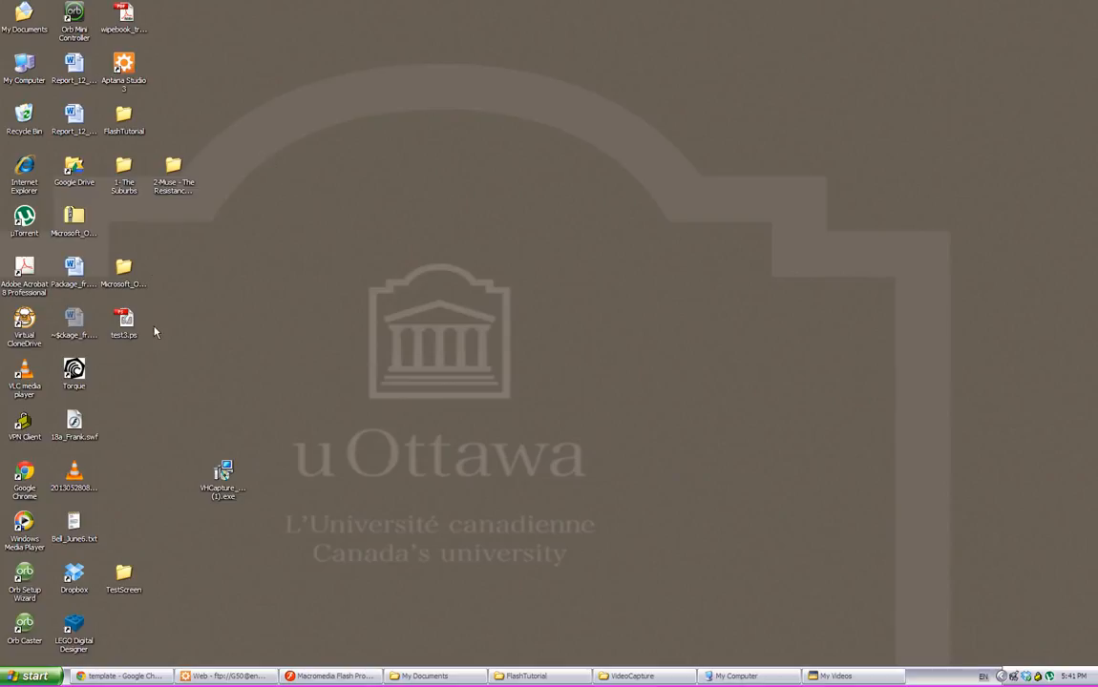
double_click(118, 123)
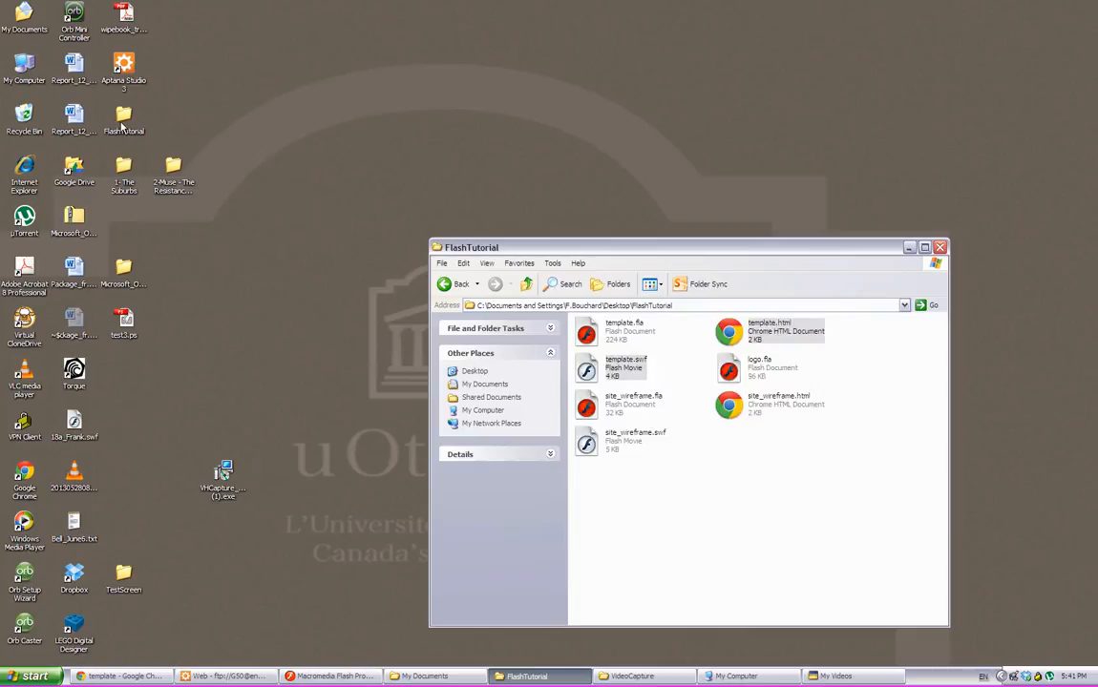
left_click_drag(695, 253, 576, 116)
left_click(716, 314)
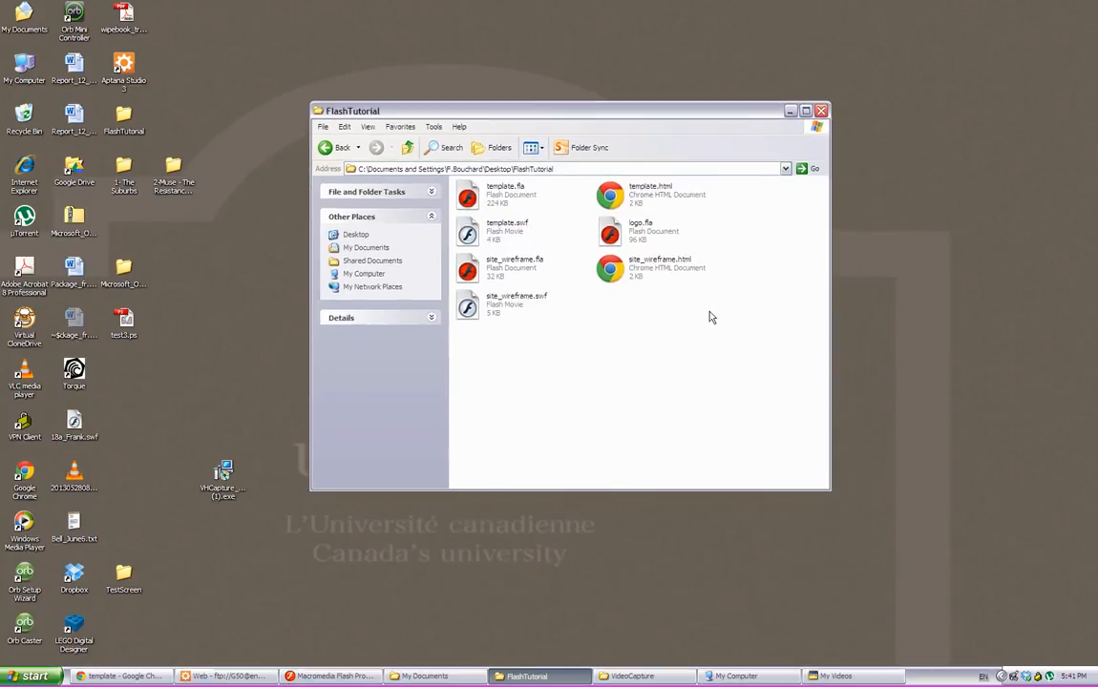
left_click(627, 271)
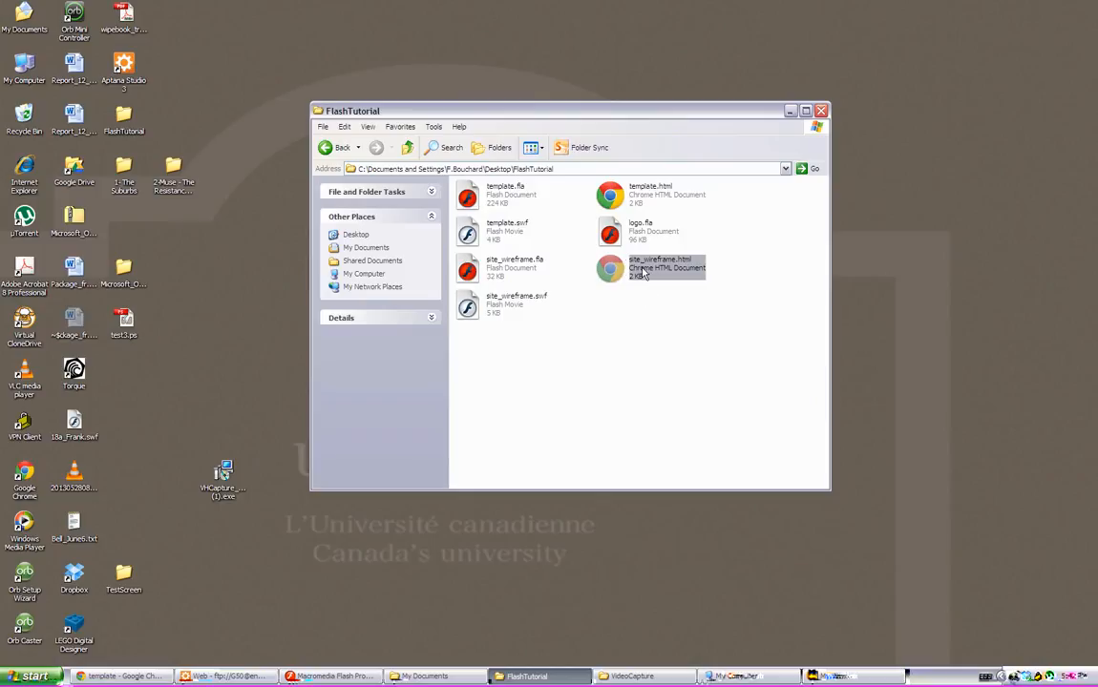
double_click(644, 273)
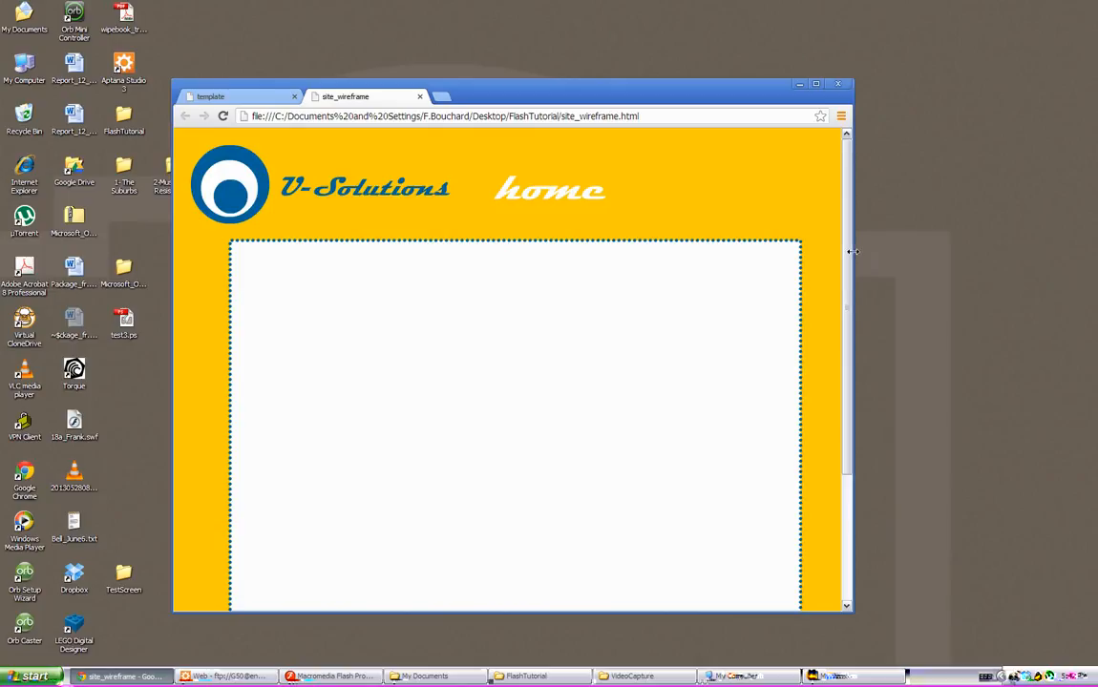
- Arrange the windows and copy site_wireframe.html and site_wireframe.swf into the G50 folder of the engtech.uottawa.ca connection in Aptana Studio
left_click_drag(852, 251, 819, 254)
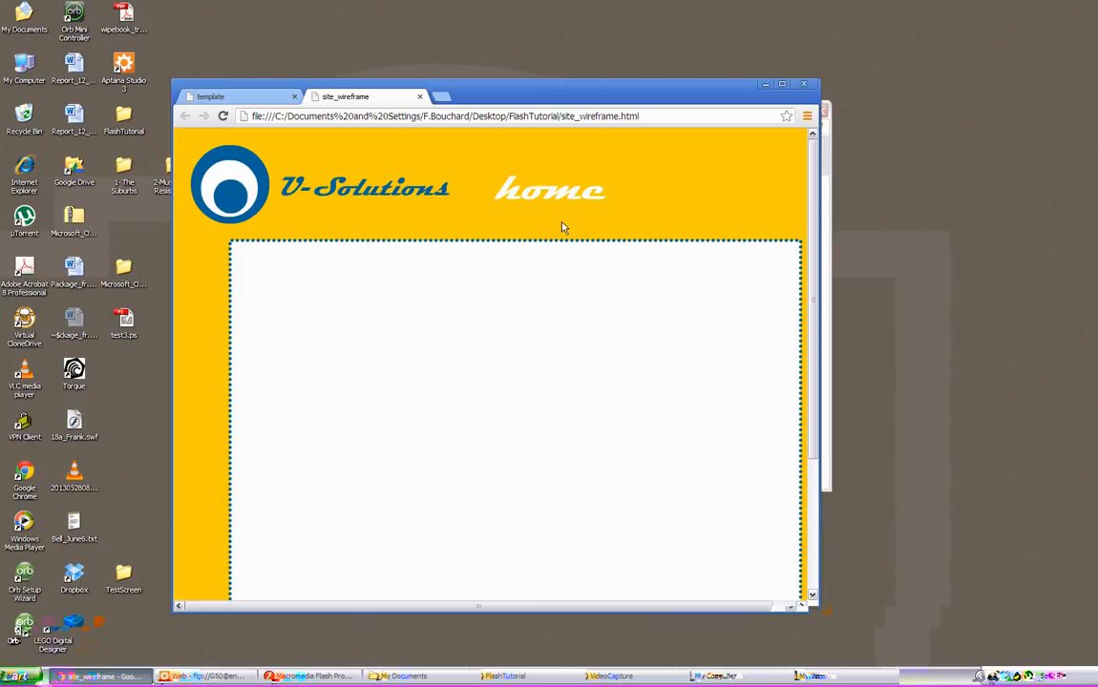
left_click(222, 676)
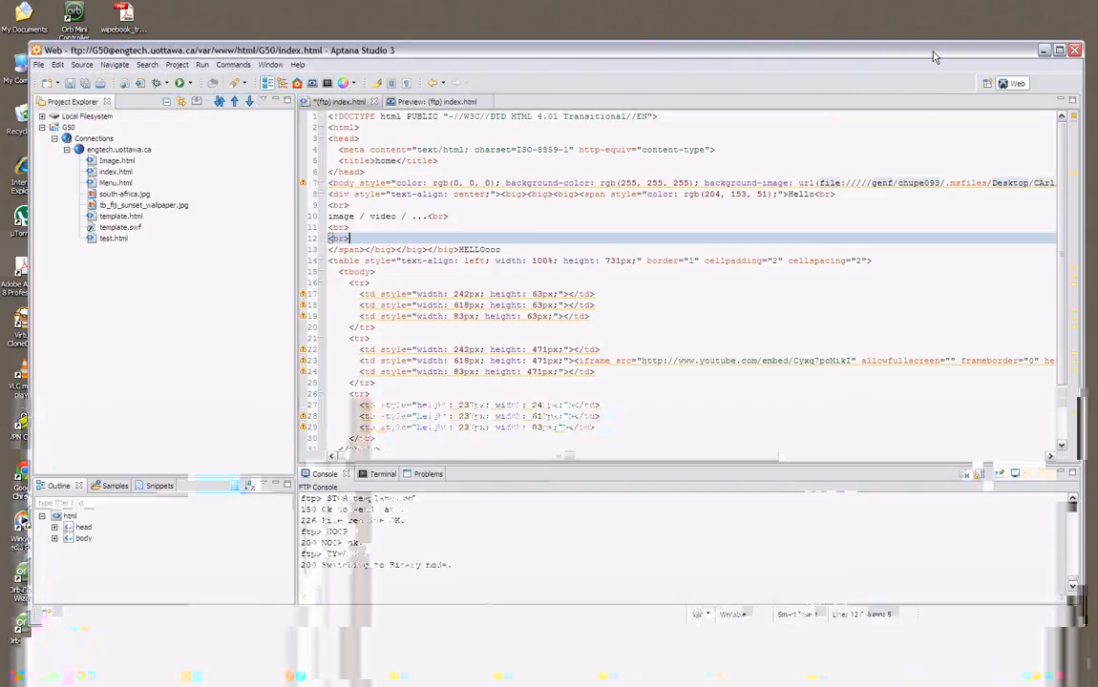
left_click_drag(32, 67, 265, 87)
left_click(415, 86)
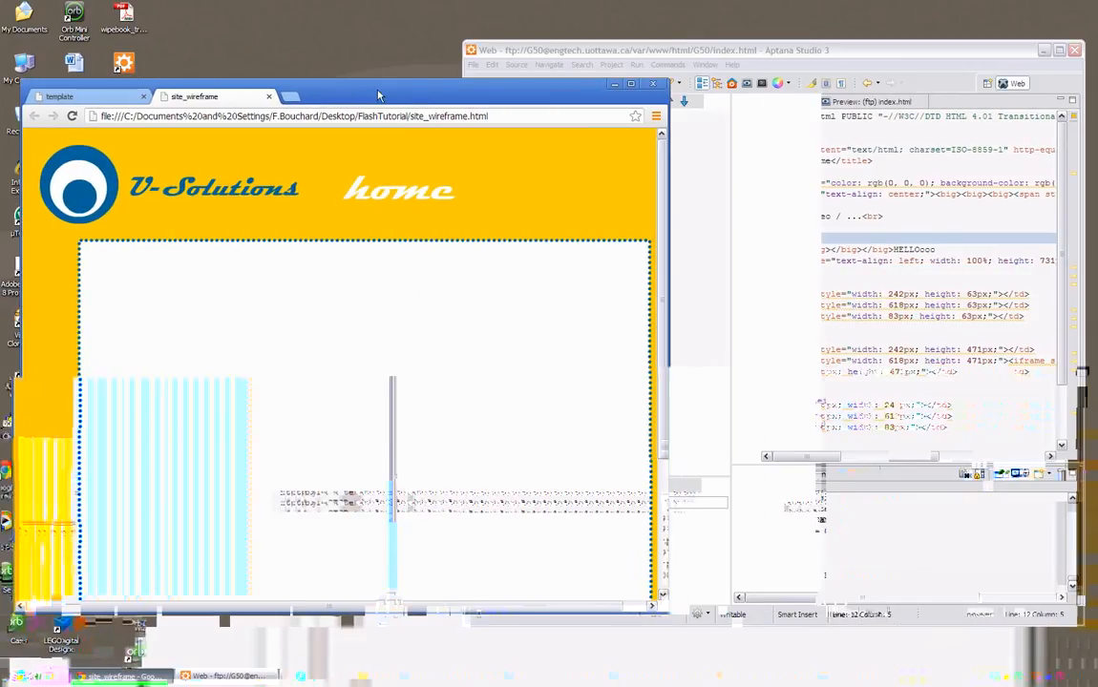
left_click(668, 212)
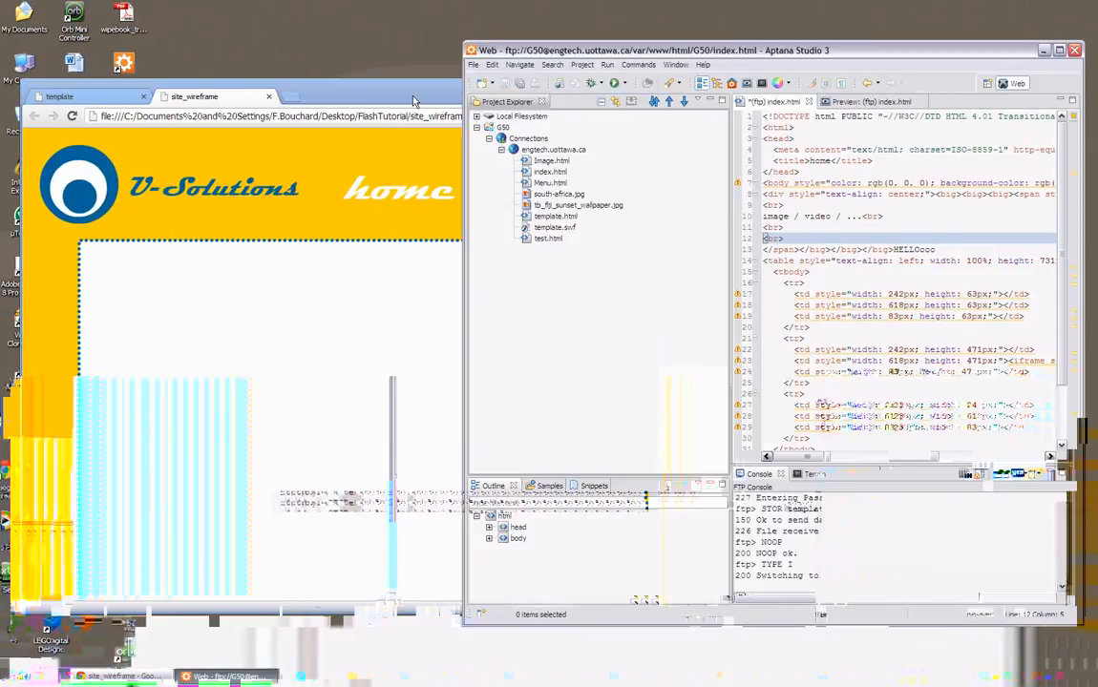
left_click_drag(415, 97, 322, 102)
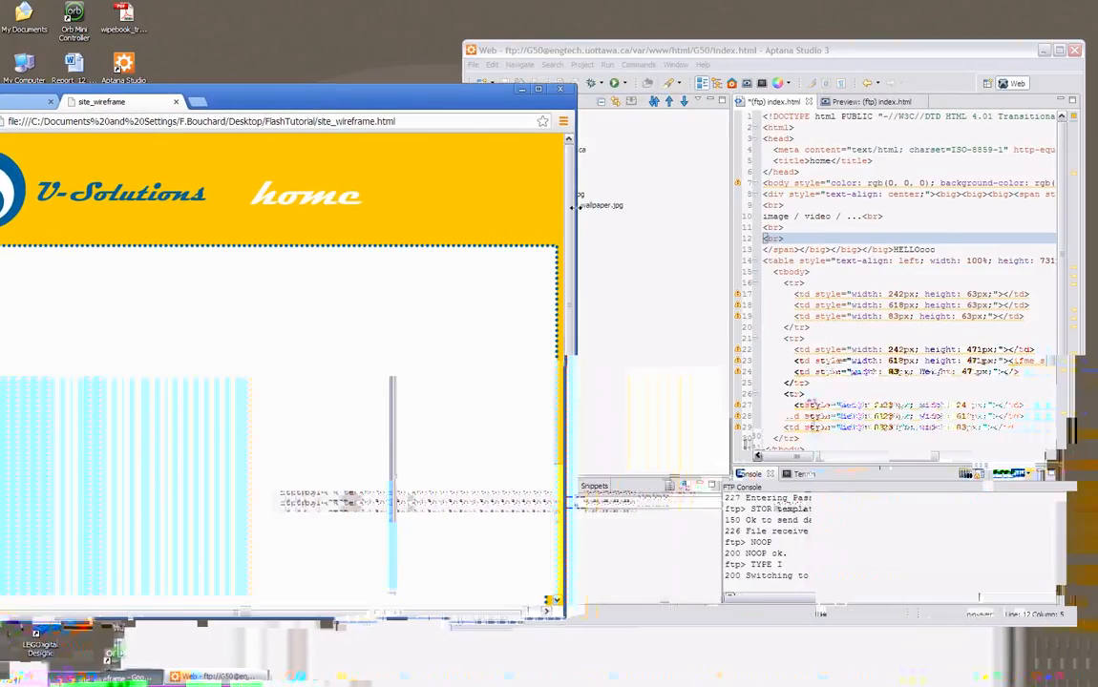
left_click_drag(565, 213, 406, 187)
left_click_drag(288, 95, 335, 92)
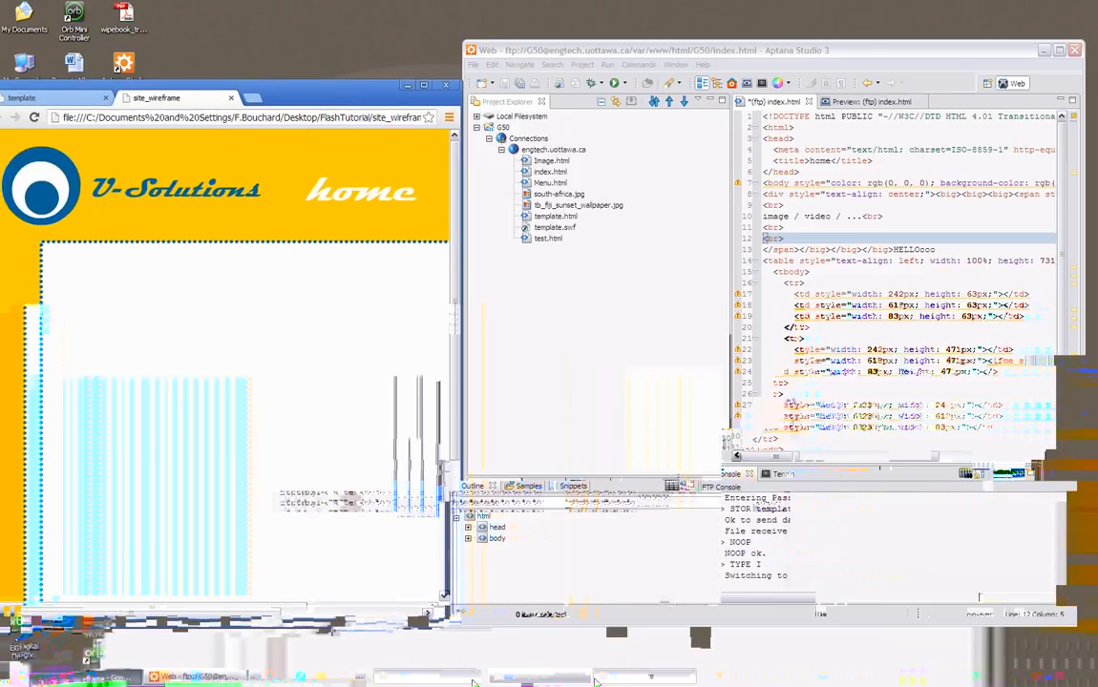
left_click(572, 681)
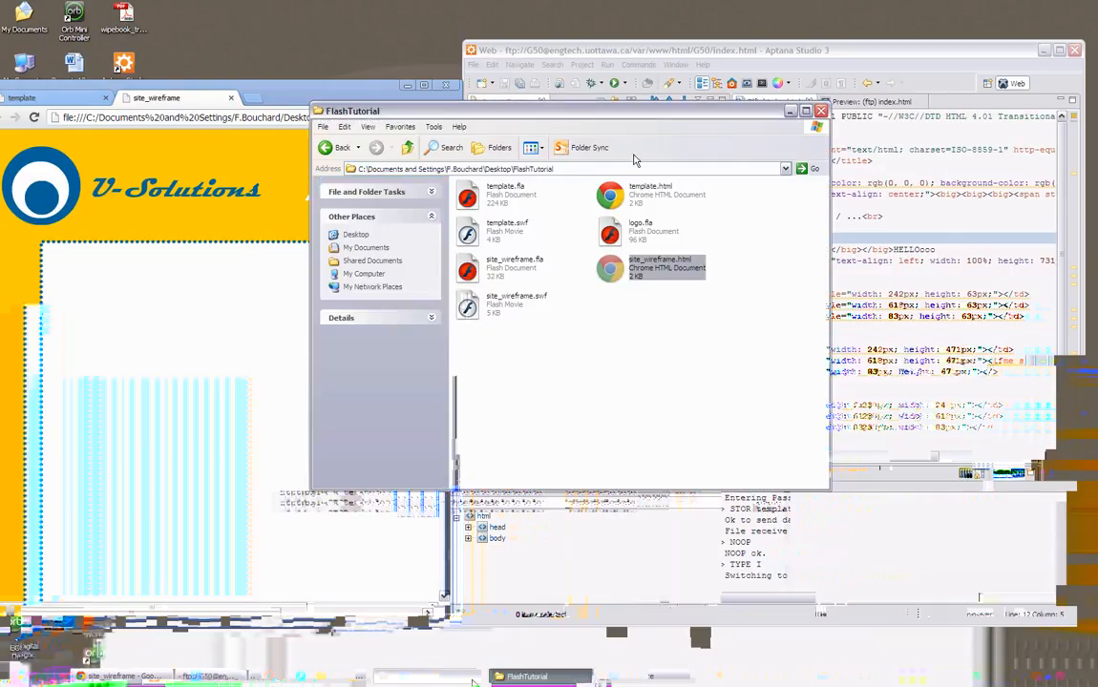
left_click(625, 275)
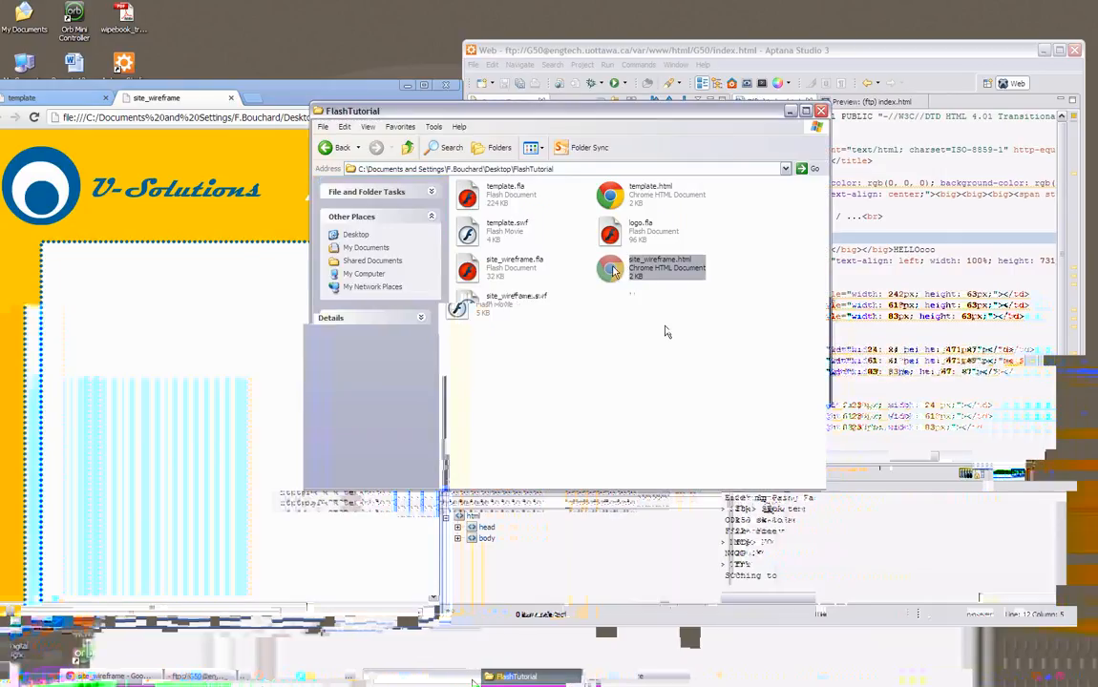
left_click(458, 302, "ctrl")
left_click_drag(573, 111, 967, 258)
left_click_drag(1007, 343, 559, 152)
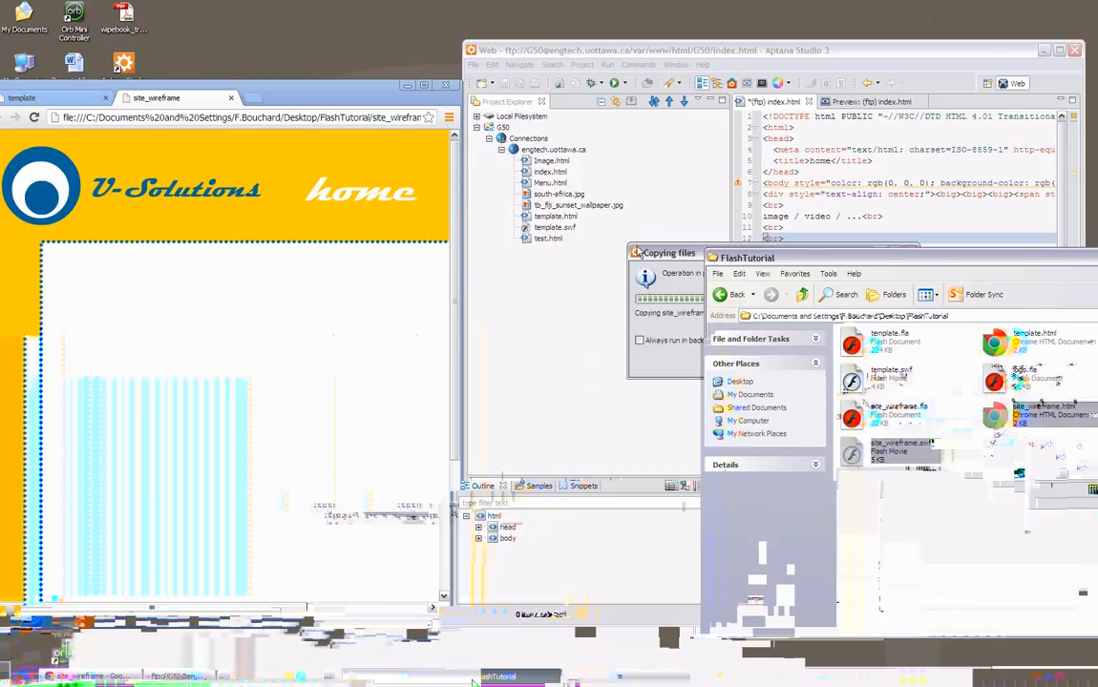
- Open engtech.uottawa.ca/G50/site_wireframe.html in a new browser tab
left_click(250, 97)
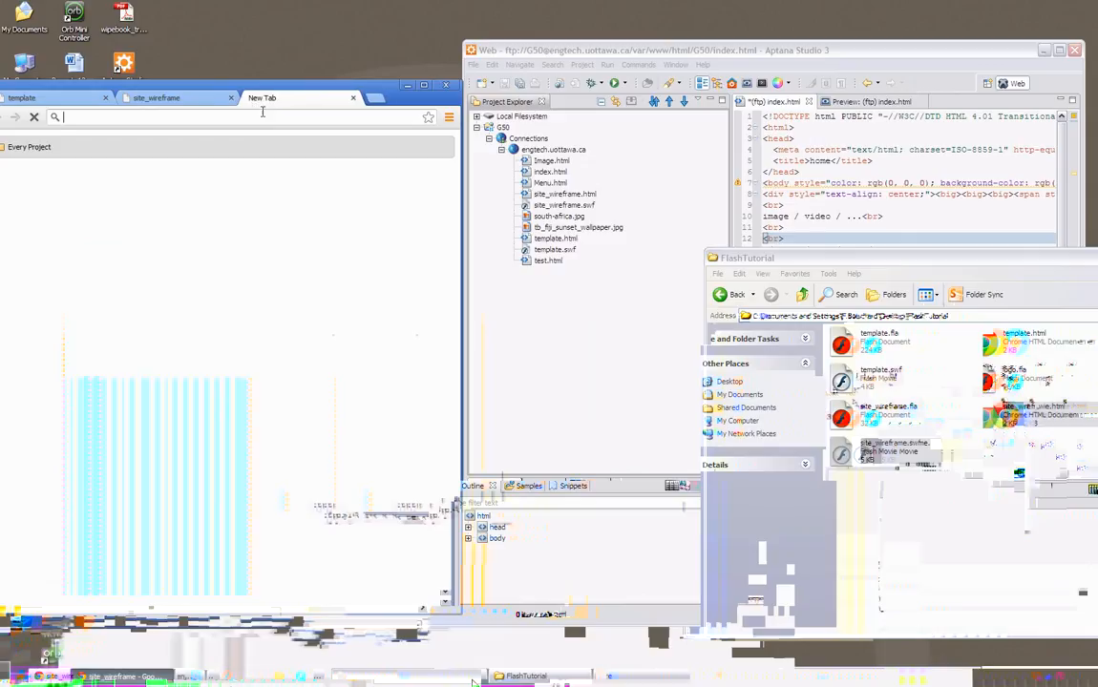
type("engtech.uo")
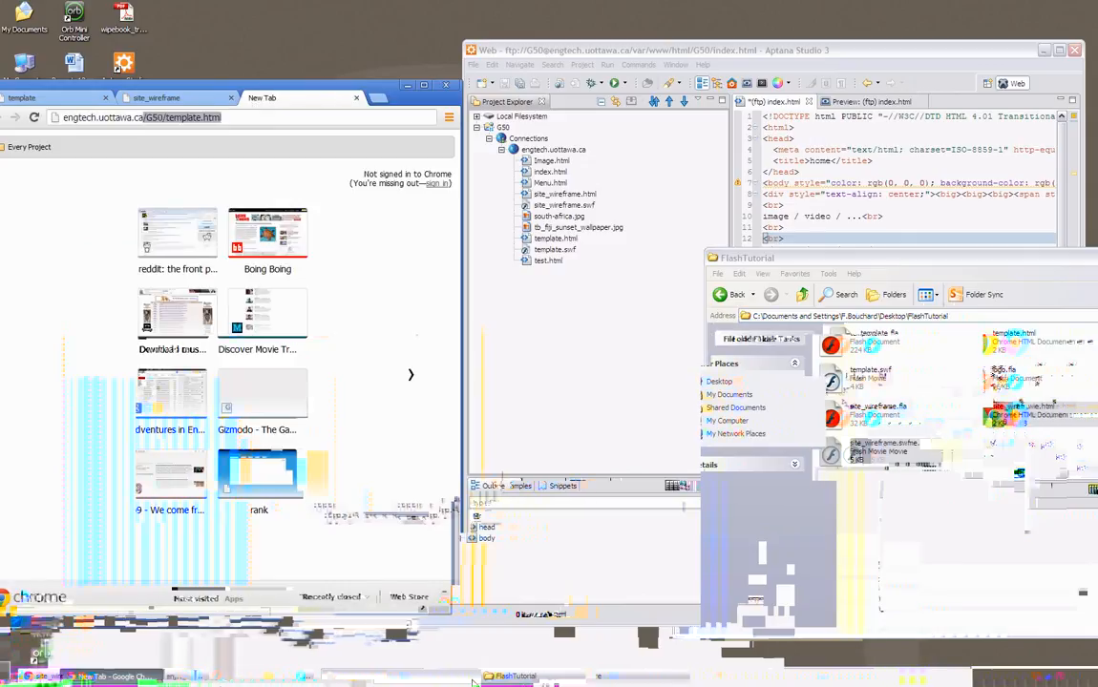
type("ttawa.ca/G50/")
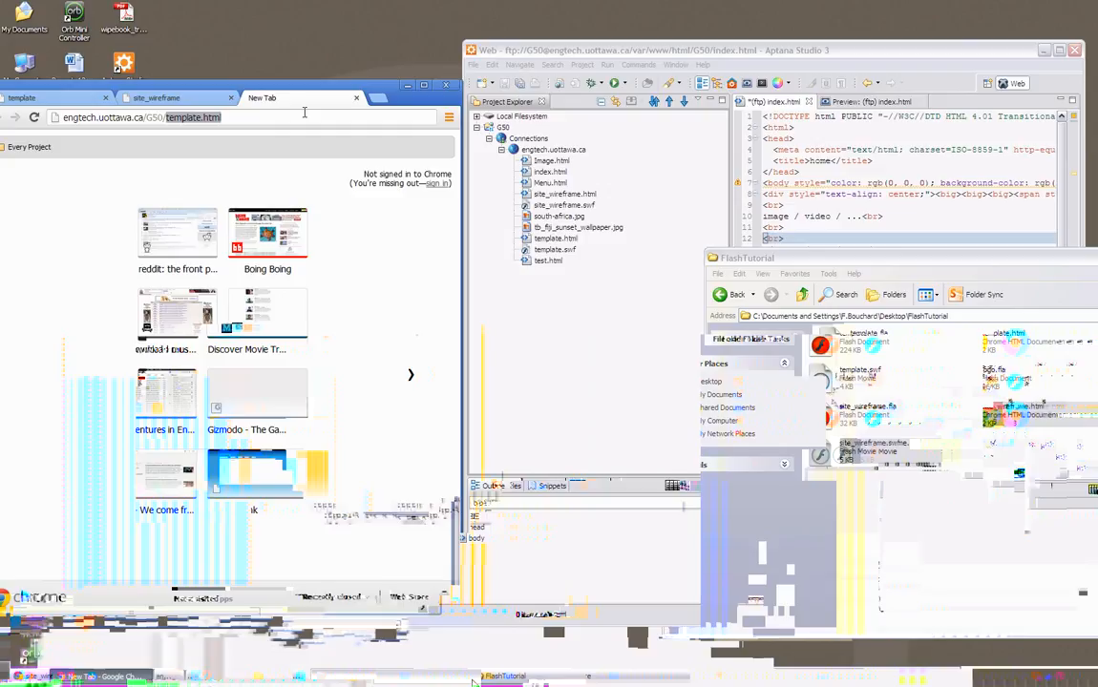
type("site_wir")
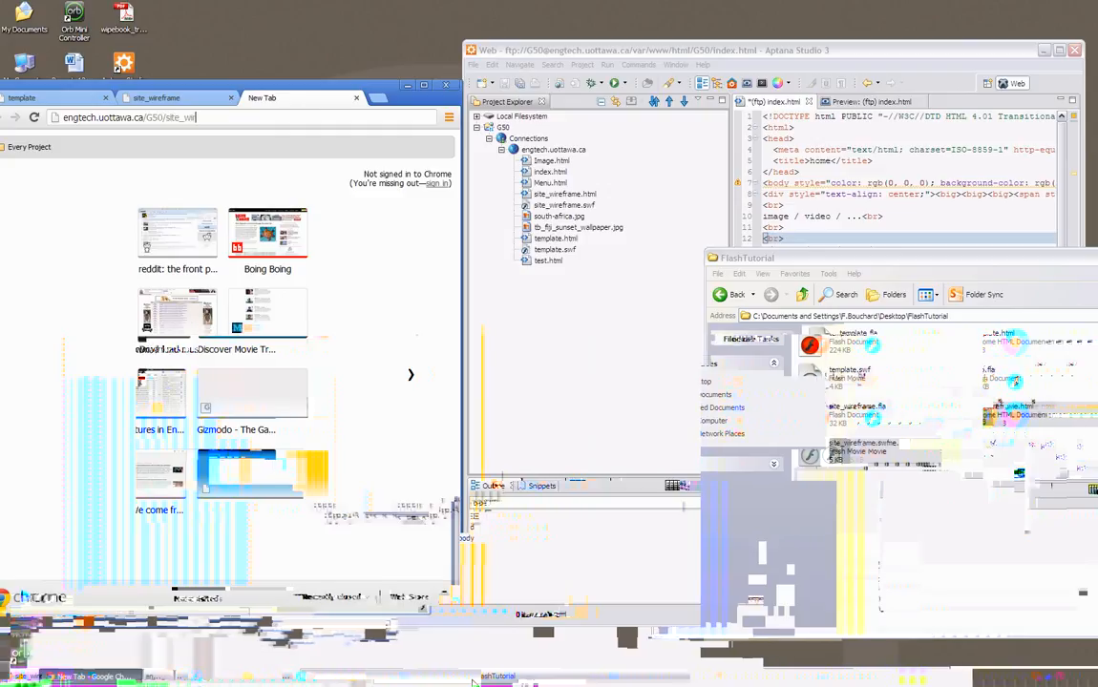
type("eframe.html")
key("Return")
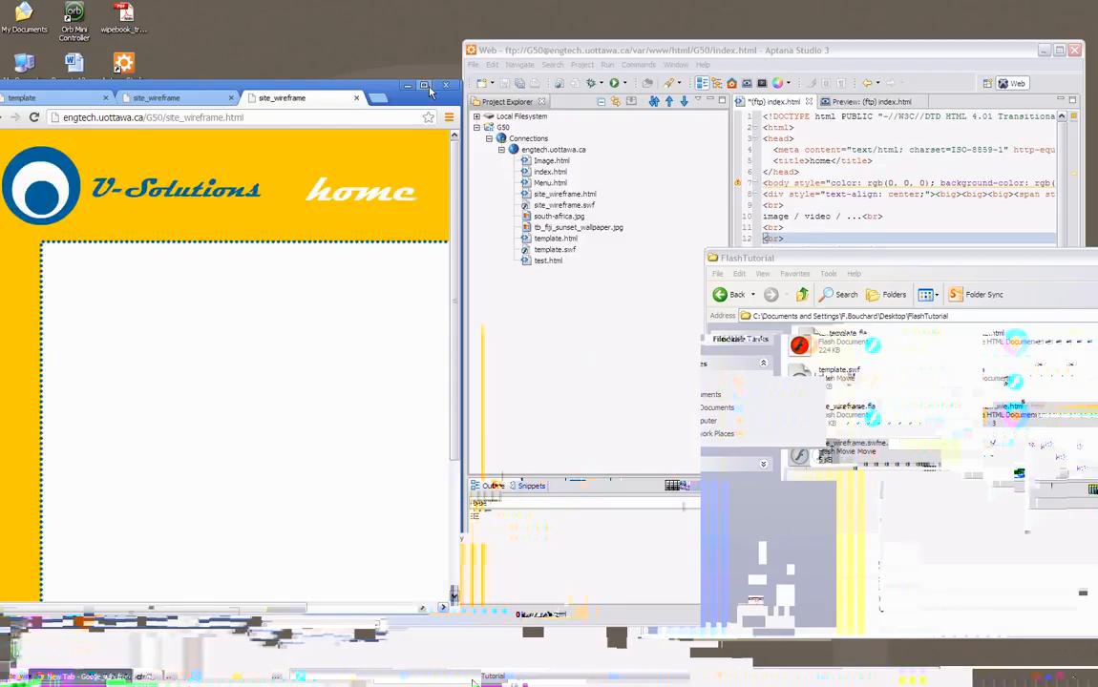
- Maximize the browser window and test the home button's link on the live page
double_click(388, 84)
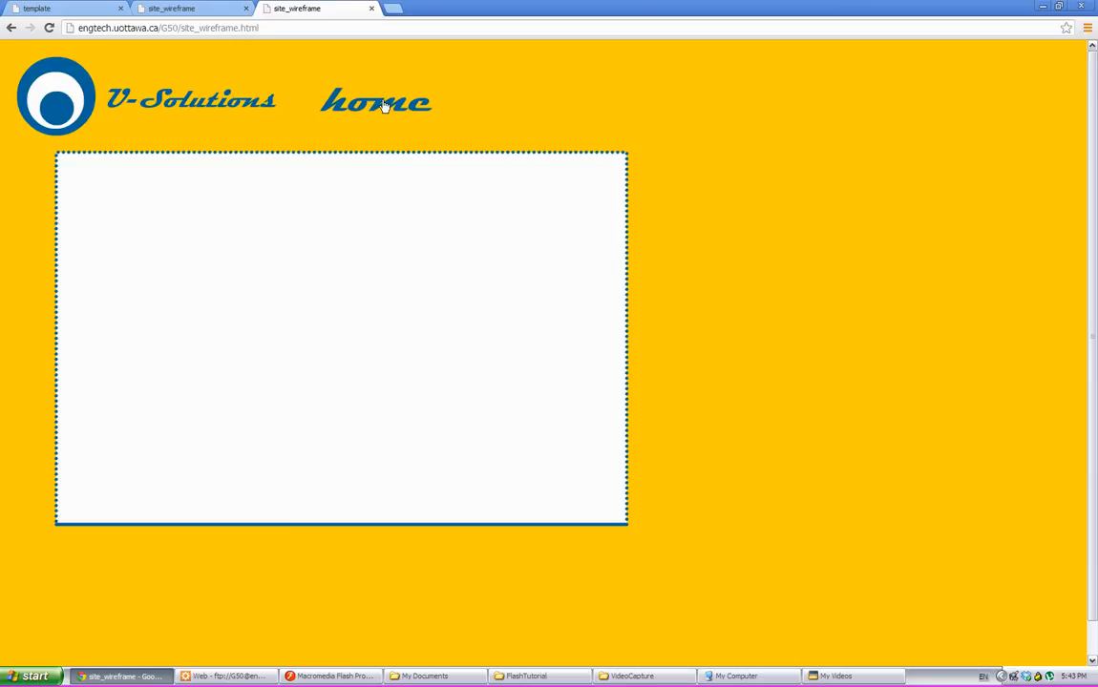
left_click(384, 106)
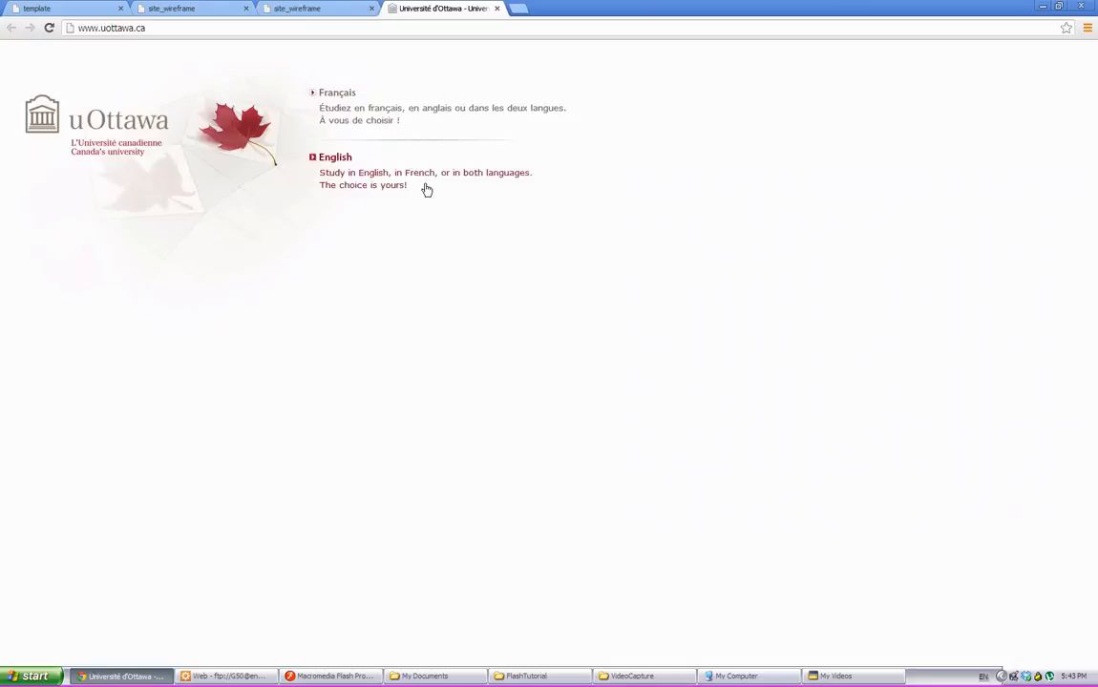